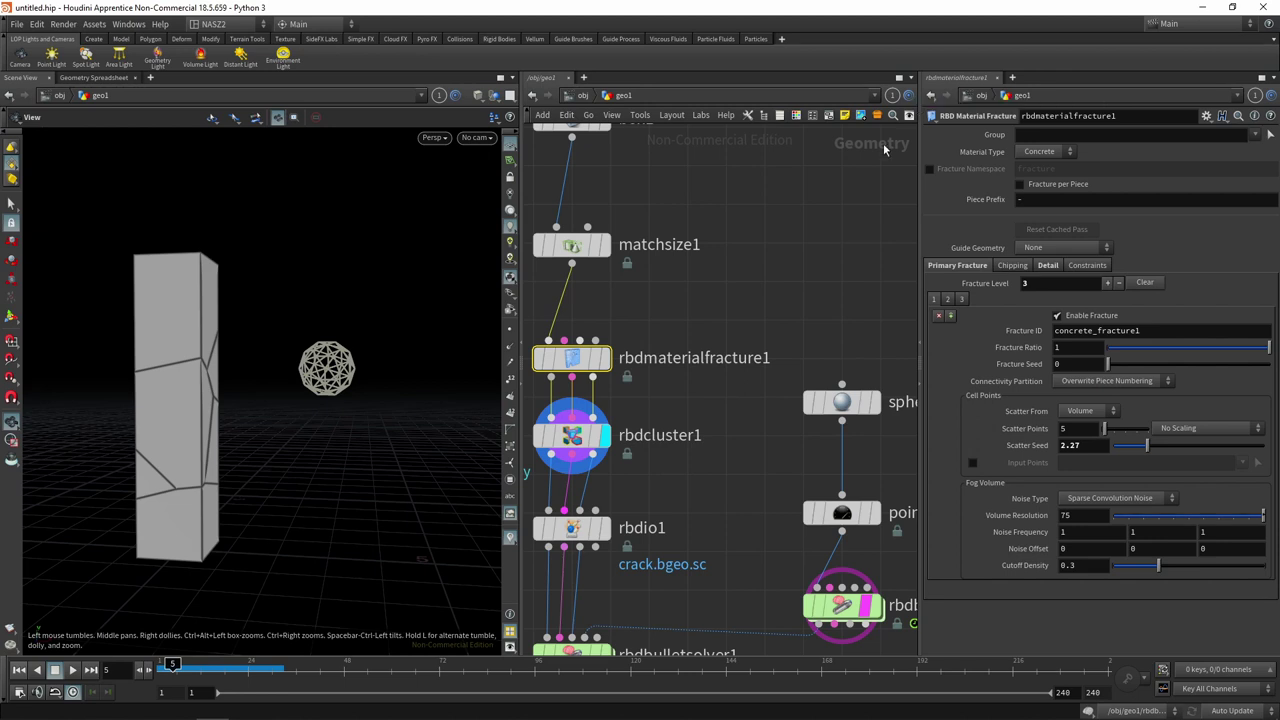
- Scrub the timeline to frame 8 and orbit to view the fractured pillar front-on
{"action": "middle_click_drag", "start_coordinate": [709, 313], "coordinate": [786, 292]}
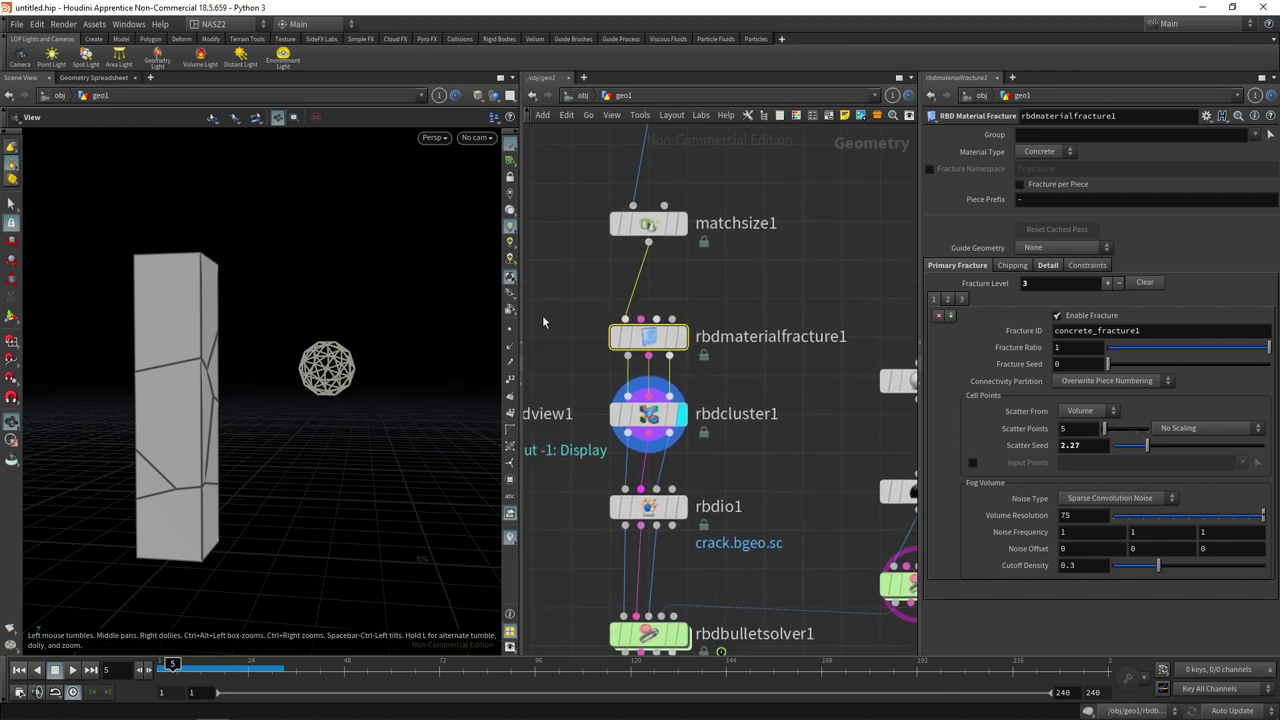
{"action": "mouse_move", "coordinate": [213, 355]}
{"action": "left_mouse_down"}
{"action": "mouse_move", "coordinate": [276, 292]}
{"action": "mouse_move", "coordinate": [200, 297]}
{"action": "mouse_move", "coordinate": [297, 326]}
{"action": "mouse_move", "coordinate": [246, 343]}
{"action": "left_mouse_up"}
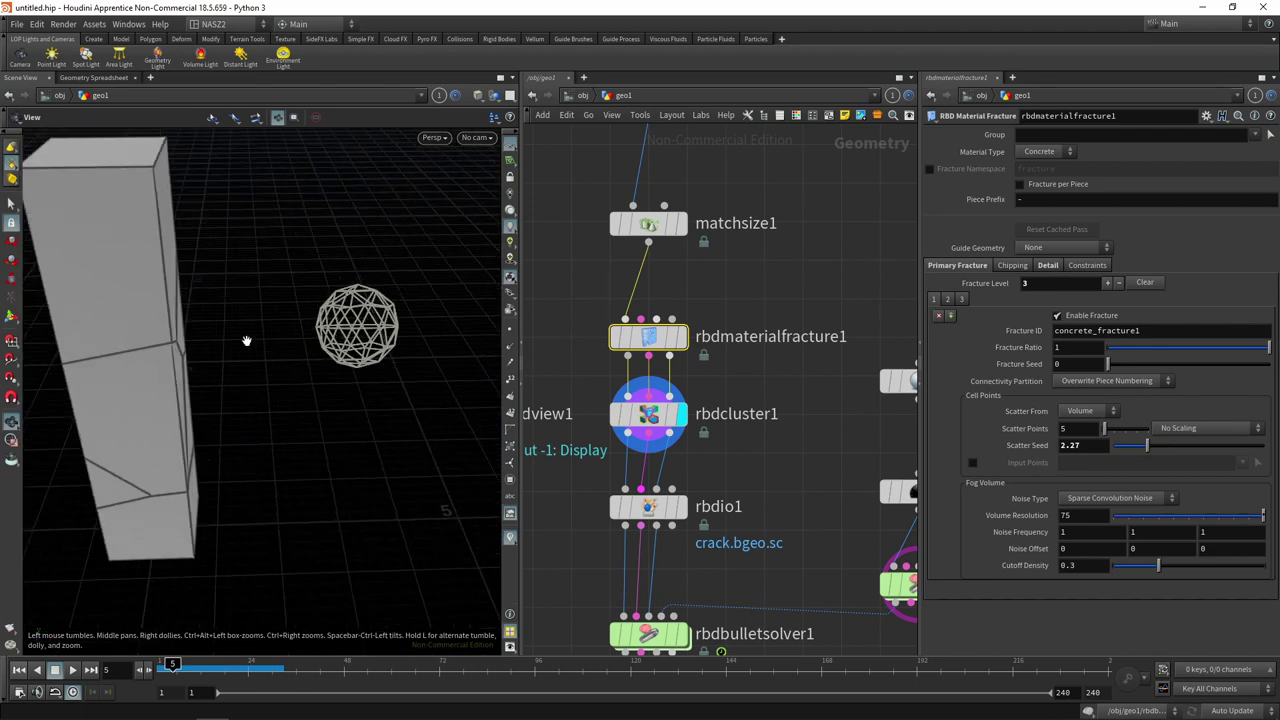
{"action": "left_click_drag", "start_coordinate": [167, 663], "coordinate": [187, 664]}
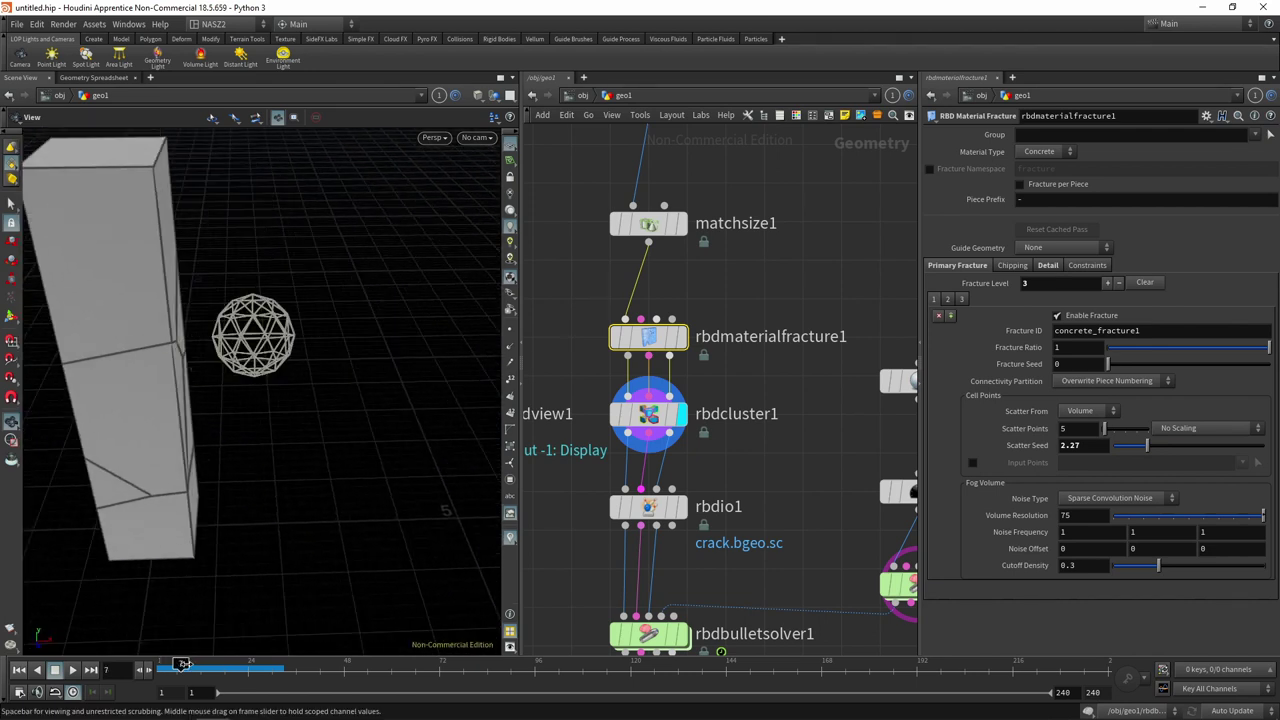
{"action": "left_click_drag", "start_coordinate": [226, 348], "coordinate": [194, 348]}
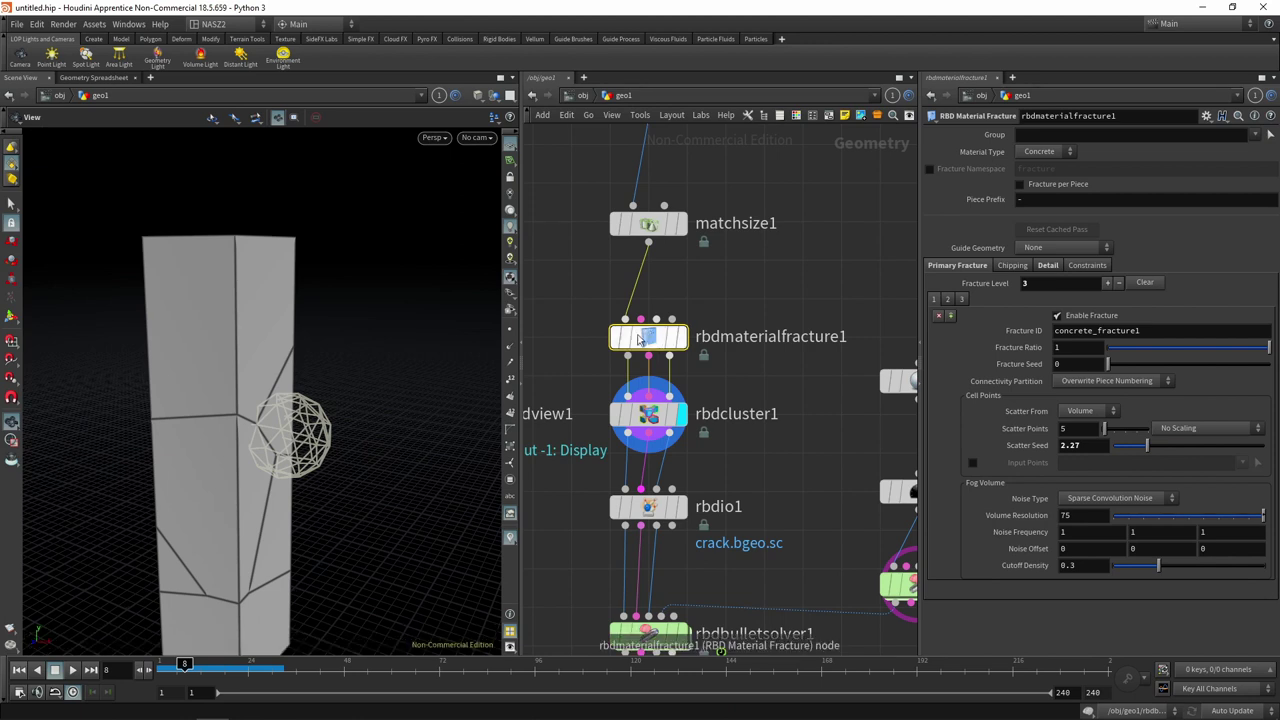
- Lower rbdmaterialfracture1's Scatter Seed to 0.93 and orbit to inspect the new cracks
{"action": "left_click_drag", "start_coordinate": [1147, 450], "coordinate": [1136, 446]}
{"action": "mouse_move", "coordinate": [295, 389]}
{"action": "left_mouse_down"}
{"action": "mouse_move", "coordinate": [306, 289]}
{"action": "mouse_move", "coordinate": [254, 303]}
{"action": "mouse_move", "coordinate": [369, 309]}
{"action": "mouse_move", "coordinate": [290, 316]}
{"action": "left_mouse_up"}
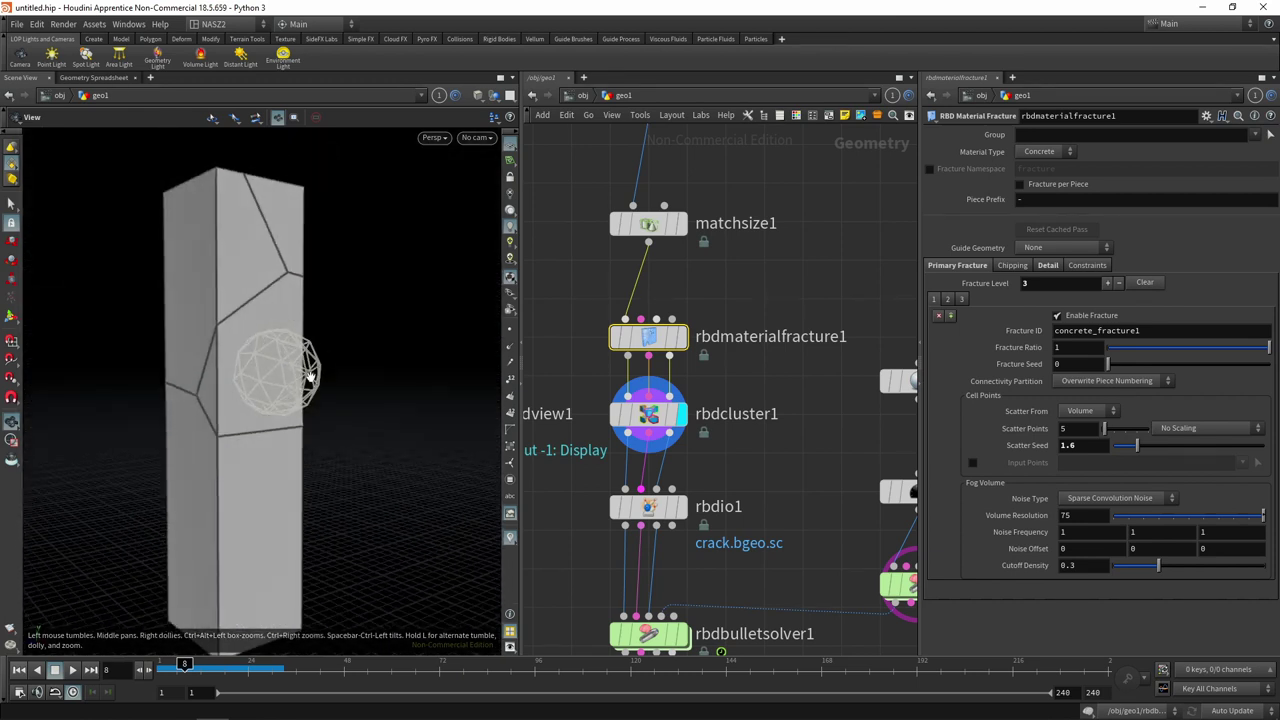
{"action": "left_click_drag", "start_coordinate": [1137, 446], "coordinate": [1131, 450]}
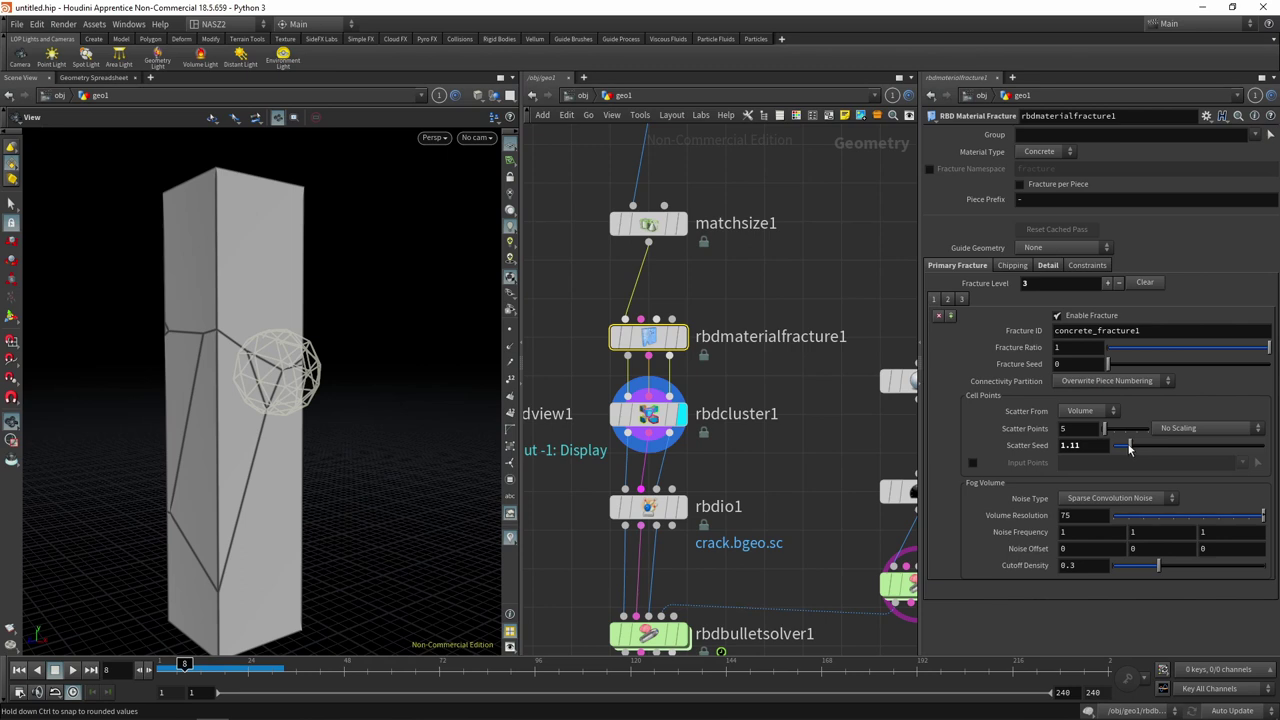
{"action": "left_click_drag", "start_coordinate": [1140, 445], "coordinate": [1127, 445]}
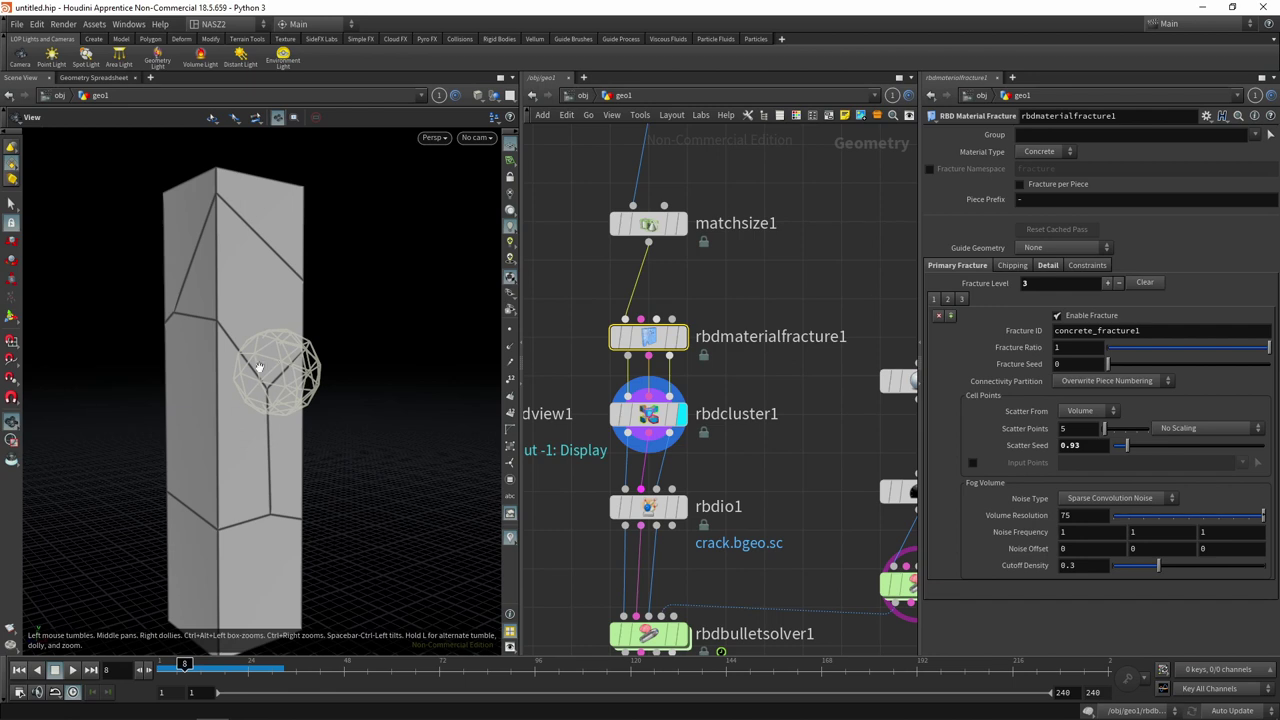
{"action": "middle_click_drag", "start_coordinate": [775, 457], "coordinate": [744, 380]}
{"action": "mouse_move", "coordinate": [380, 306]}
{"action": "left_mouse_down"}
{"action": "mouse_move", "coordinate": [366, 277]}
{"action": "mouse_move", "coordinate": [334, 296]}
{"action": "mouse_move", "coordinate": [366, 306]}
{"action": "mouse_move", "coordinate": [340, 306]}
{"action": "left_mouse_up"}
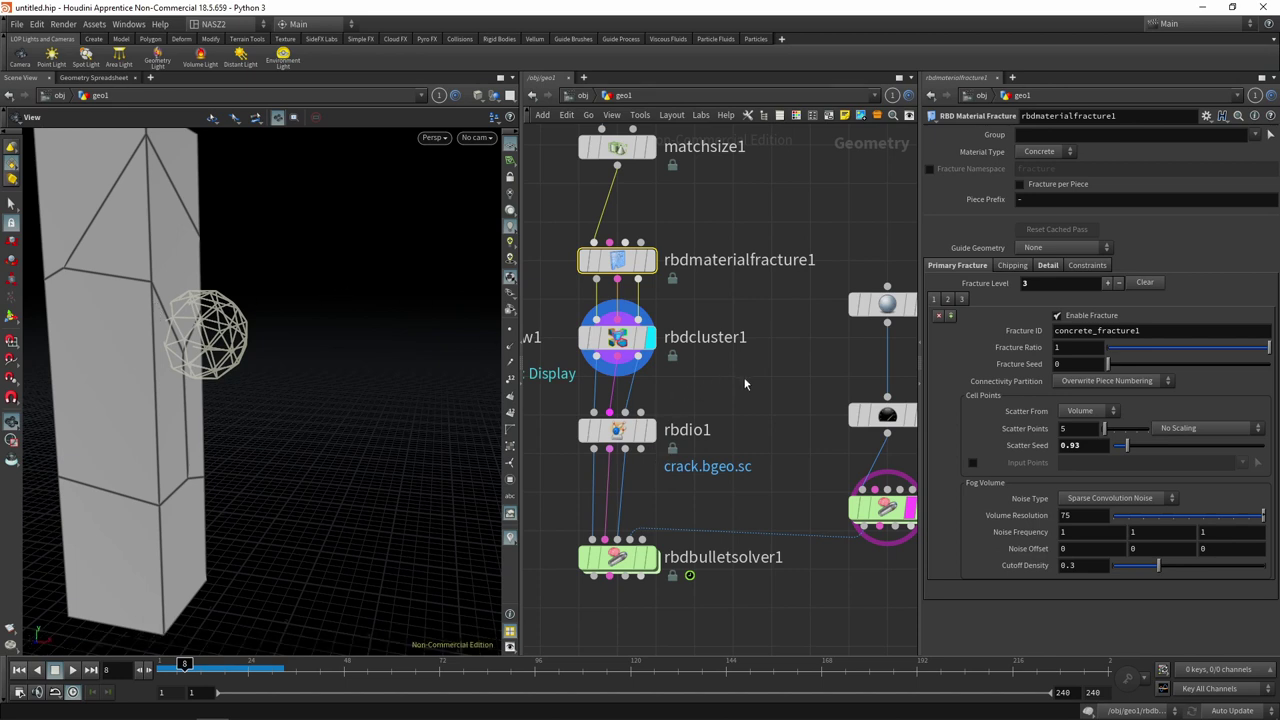
{"action": "key", "text": "Tab"}
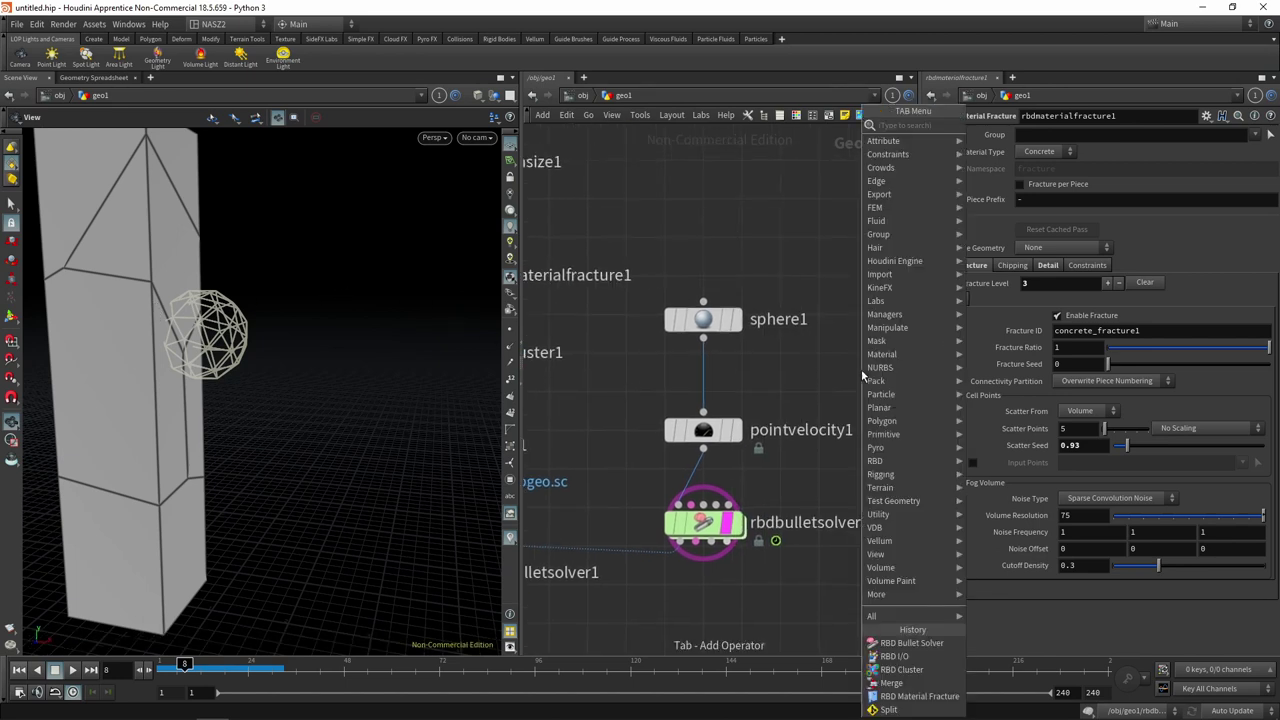
- Add a Transform node and wire sphere1 into it
{"action": "type", "text": "tra"}
{"action": "key", "text": "Down"}
{"action": "key", "text": "Down"}
{"action": "key", "text": "Down"}
{"action": "key", "text": "Up"}
{"action": "key", "text": "Up"}
{"action": "key", "text": "Up"}
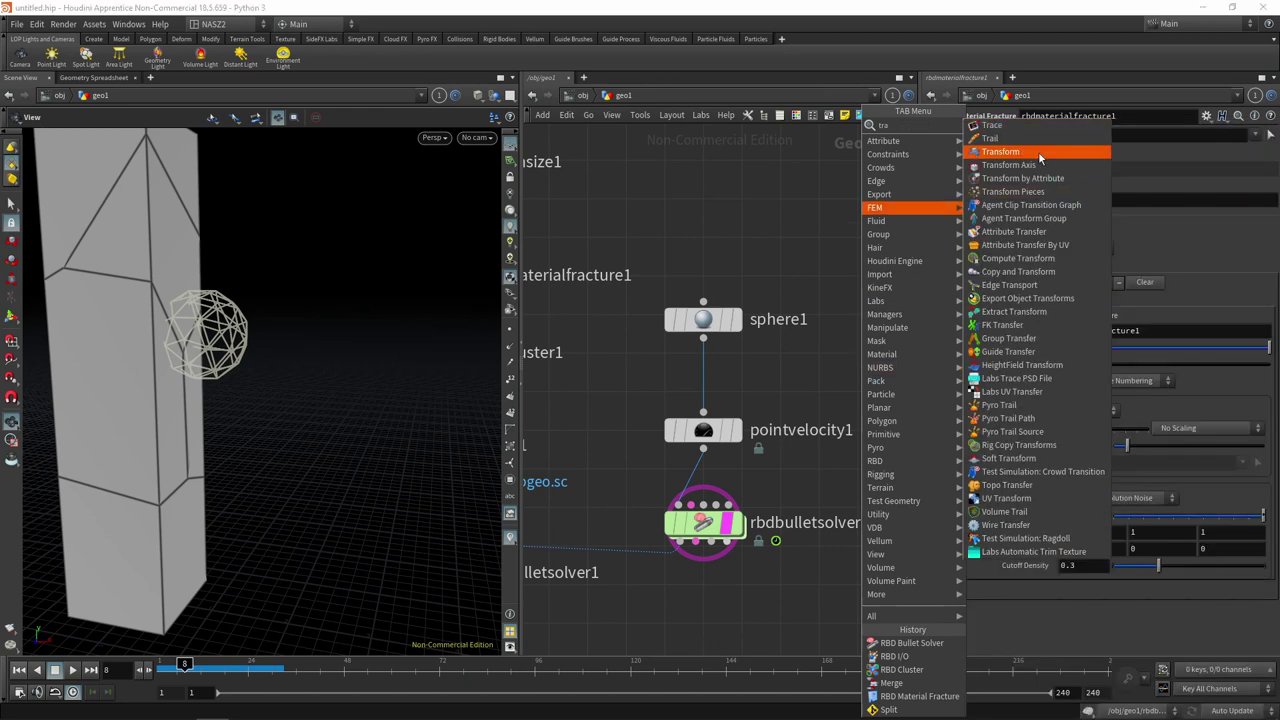
{"action": "key", "text": "Return"}
{"action": "left_click", "coordinate": [863, 386]}
{"action": "left_click_drag", "start_coordinate": [703, 339], "coordinate": [857, 388]}
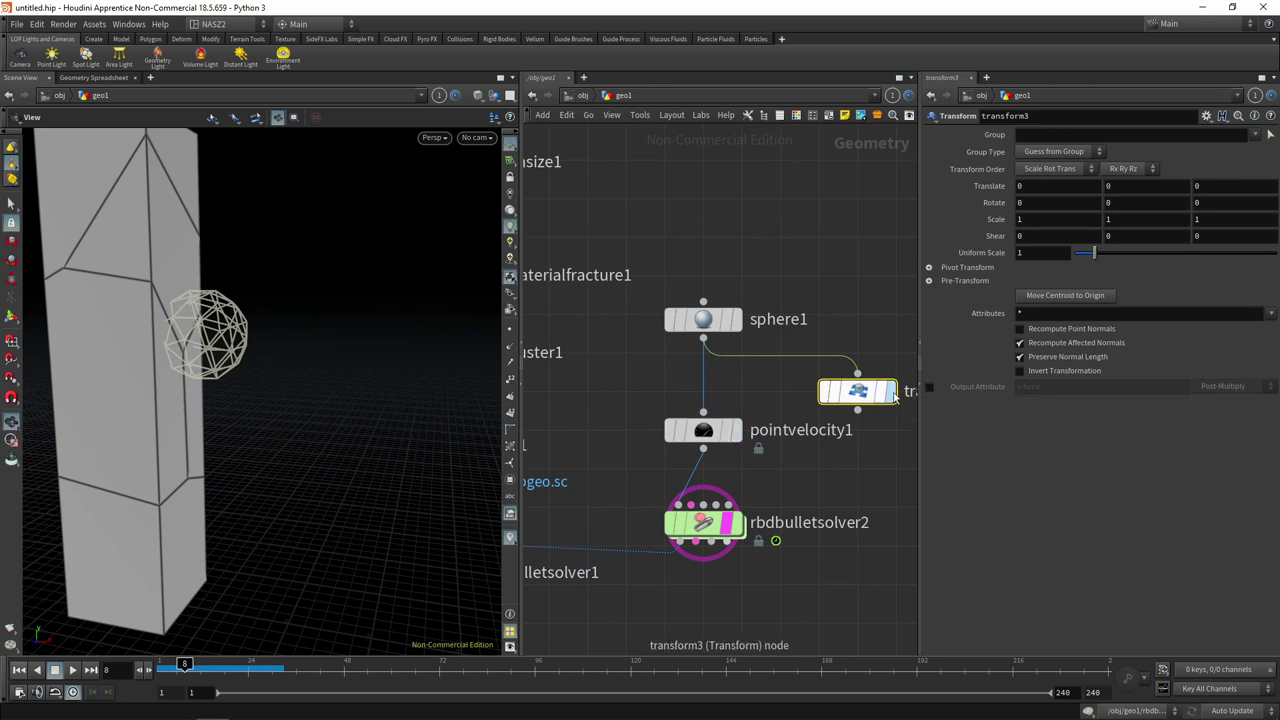
- Display the transform, move the sphere's centroid to the origin and drag it toward the pillar
{"action": "left_click", "coordinate": [893, 391]}
{"action": "left_click_drag", "start_coordinate": [283, 320], "coordinate": [275, 354]}
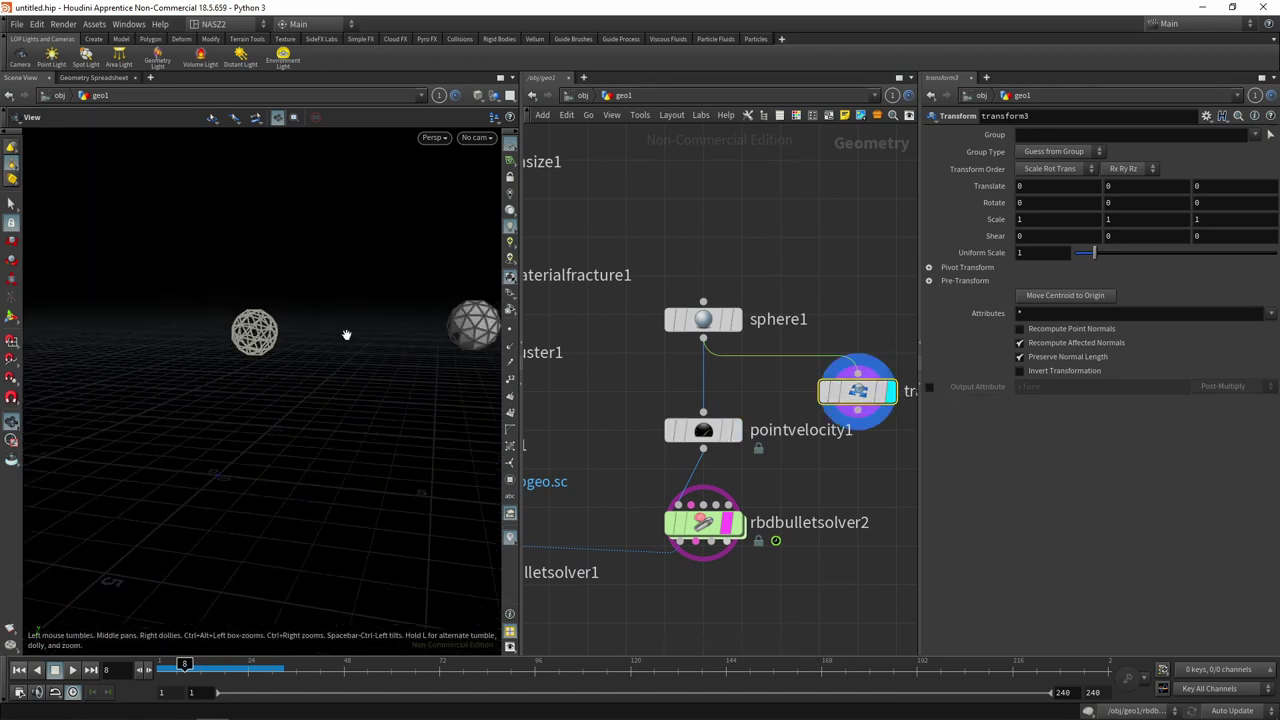
{"action": "key", "text": "Return"}
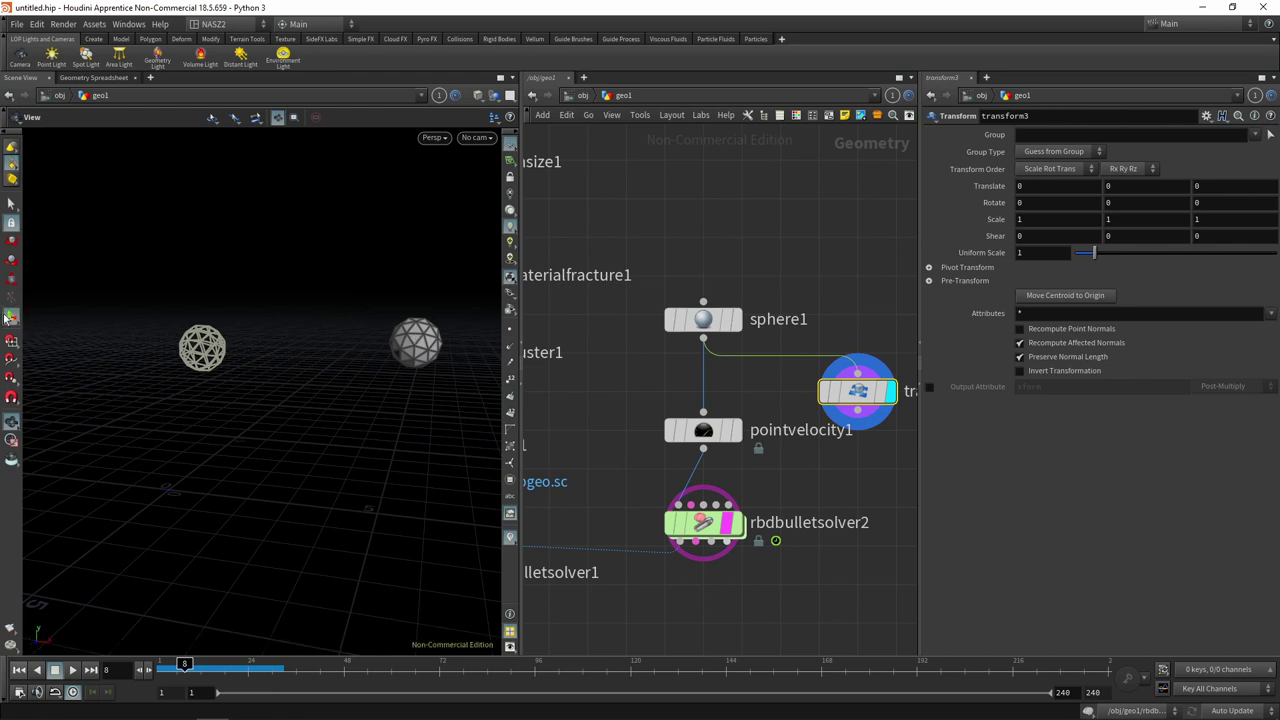
{"action": "left_click", "coordinate": [1060, 295]}
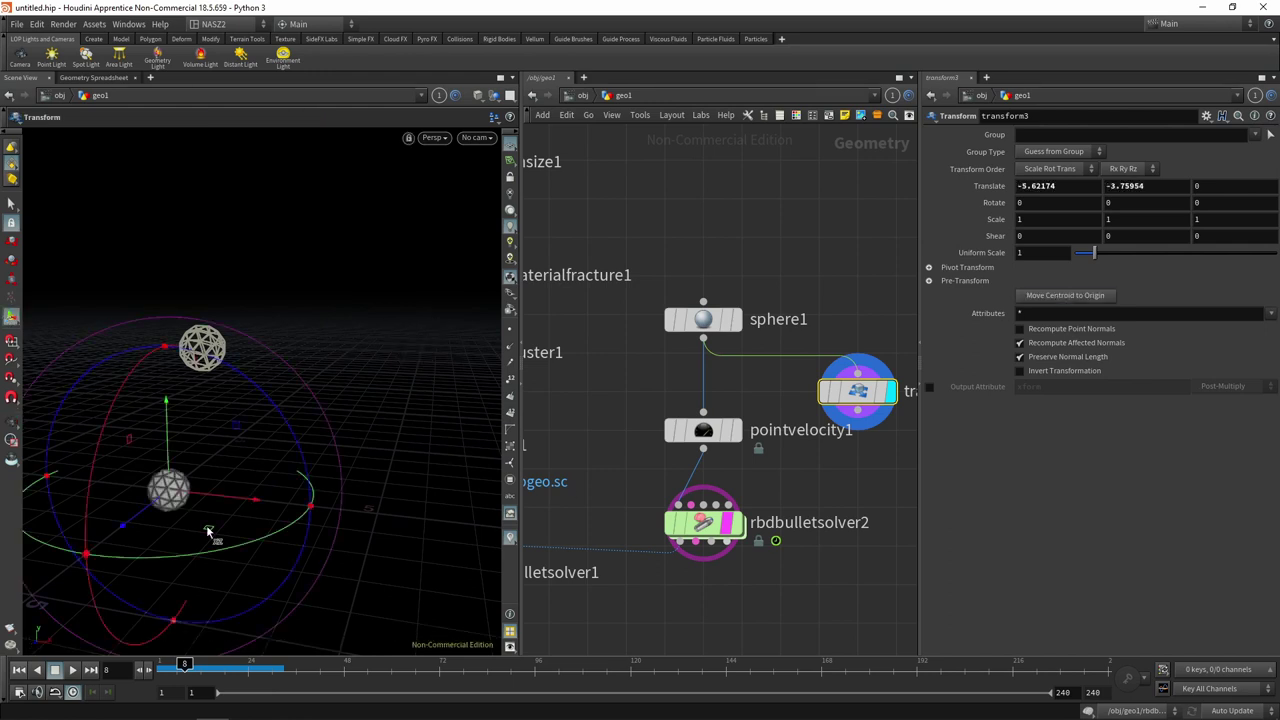
{"action": "left_click_drag", "start_coordinate": [185, 292], "coordinate": [283, 357]}
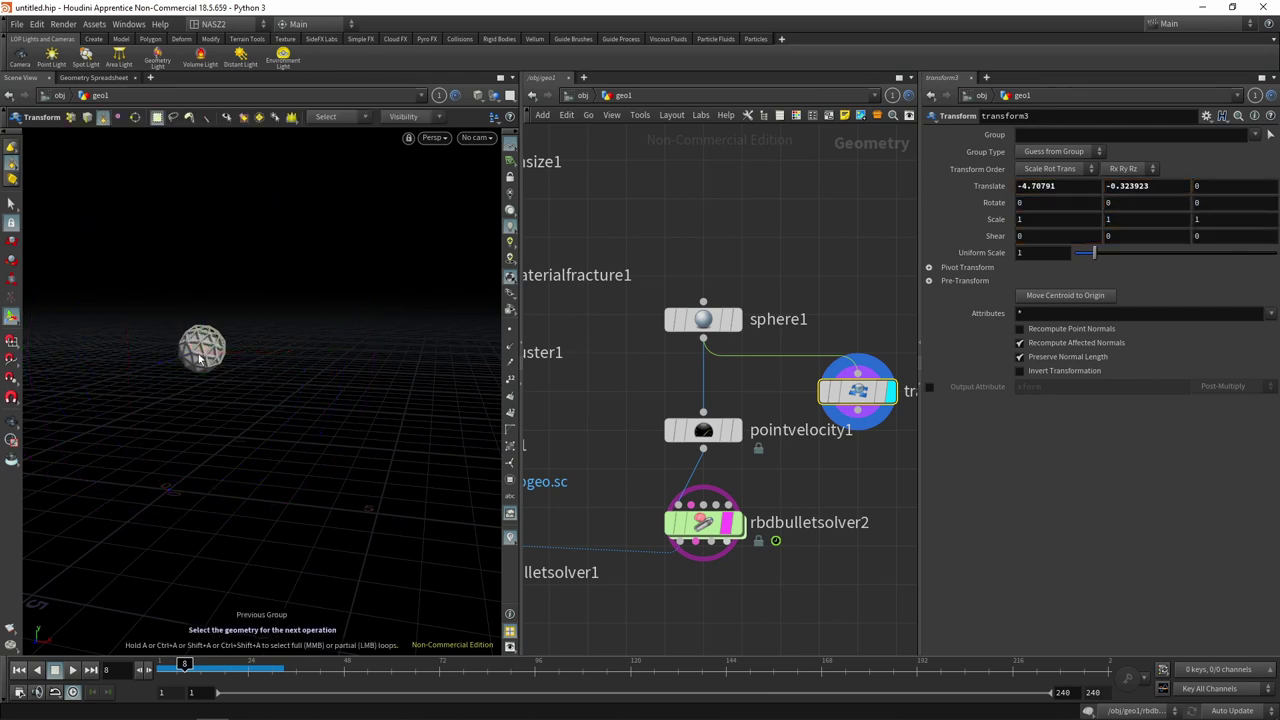
{"action": "scroll", "coordinate": [91, 297], "scroll_direction": "up", "scroll_amount": 2}
{"action": "scroll", "coordinate": [850, 398], "scroll_direction": "up", "scroll_amount": 1}
- Nudge the sphere up and right to translate -4.66836, -0.269382, 0
{"action": "key", "text": "Return"}
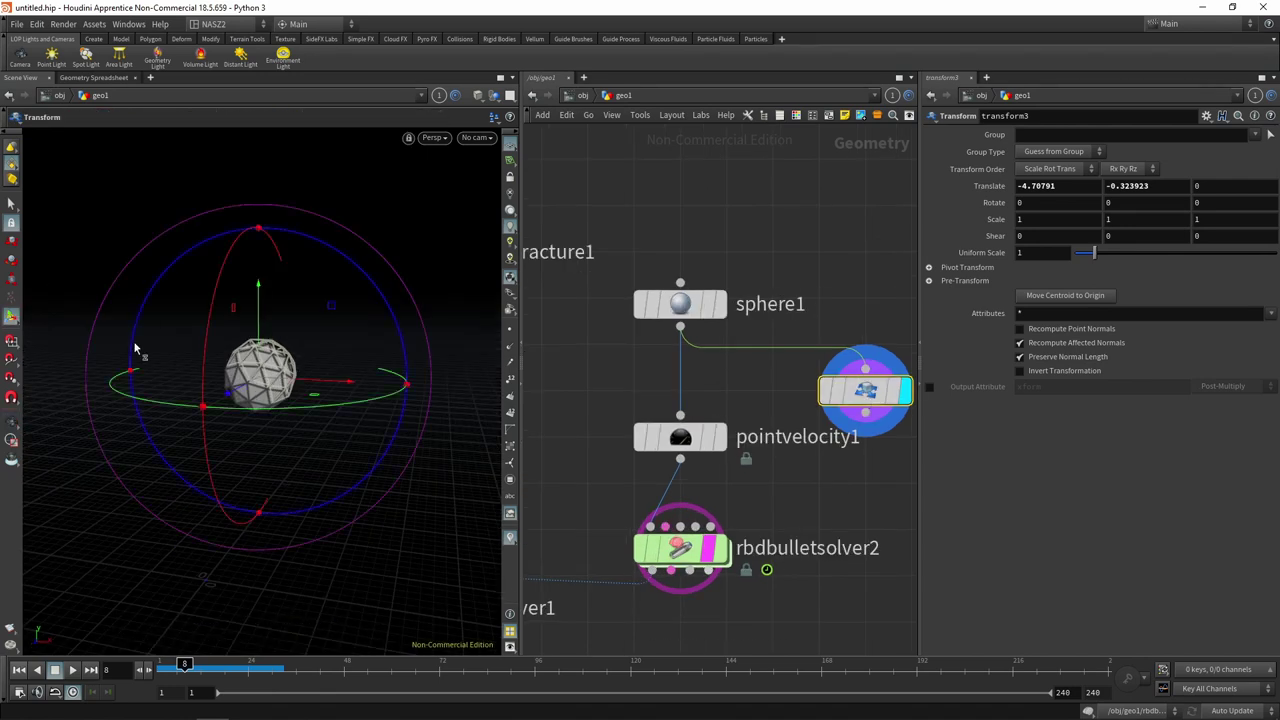
{"action": "scroll", "coordinate": [250, 300], "scroll_direction": "up", "scroll_amount": 2}
{"action": "scroll", "coordinate": [250, 300], "scroll_direction": "up", "scroll_amount": 2}
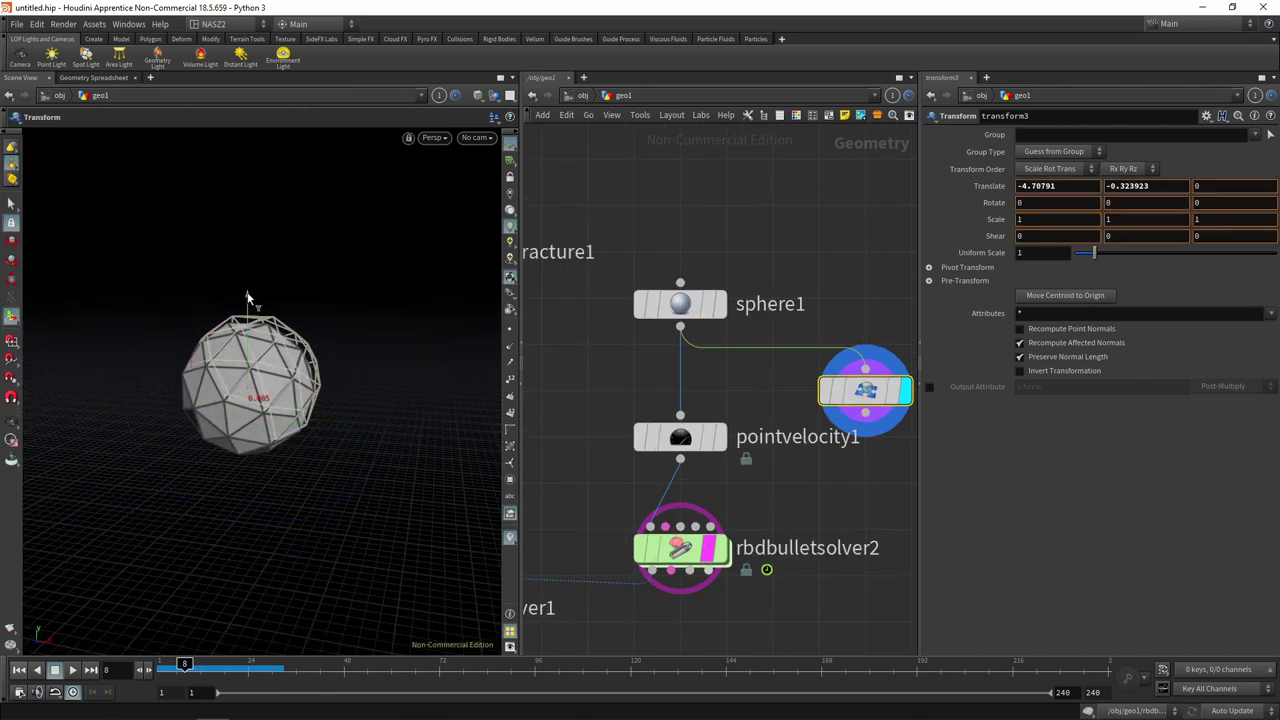
{"action": "left_click_drag", "start_coordinate": [249, 300], "coordinate": [247, 293]}
{"action": "left_click_drag", "start_coordinate": [336, 381], "coordinate": [344, 382]}
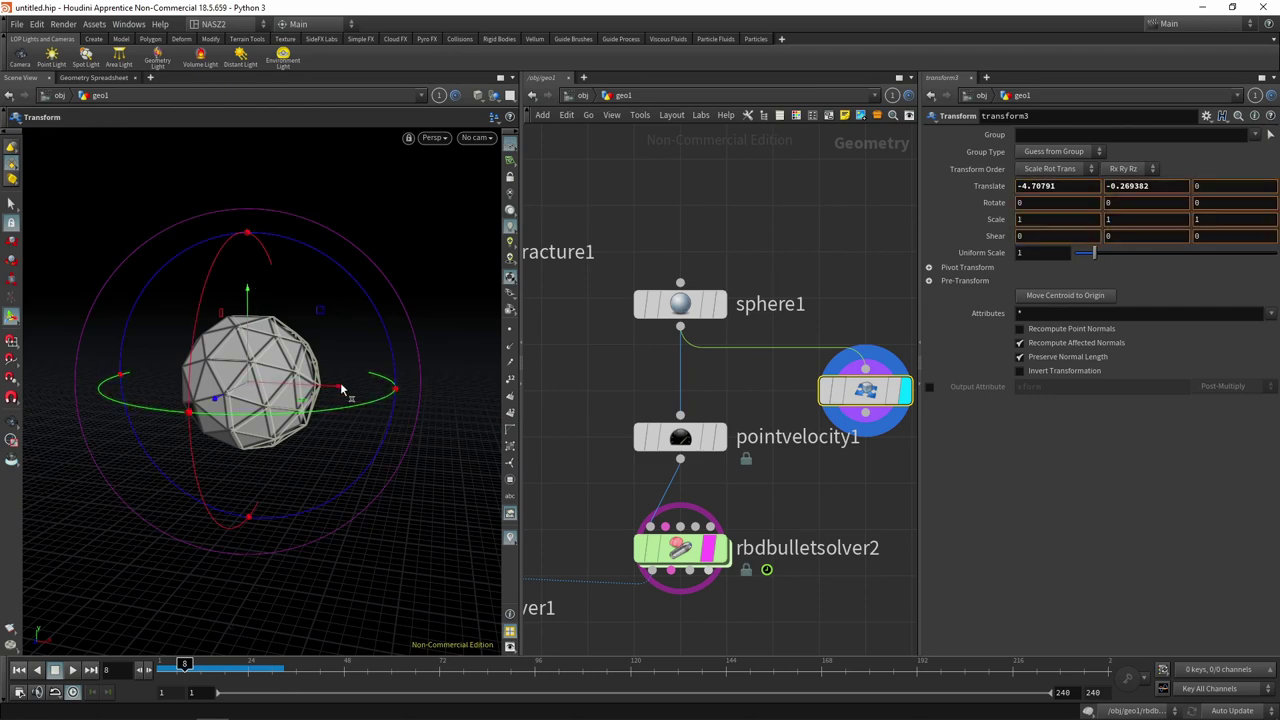
{"action": "key", "text": "Escape"}
{"action": "mouse_move", "coordinate": [391, 340]}
{"action": "left_mouse_down"}
{"action": "mouse_move", "coordinate": [223, 366]}
{"action": "mouse_move", "coordinate": [277, 391]}
{"action": "mouse_move", "coordinate": [368, 341]}
{"action": "left_mouse_up"}
{"action": "key", "text": "Return"}
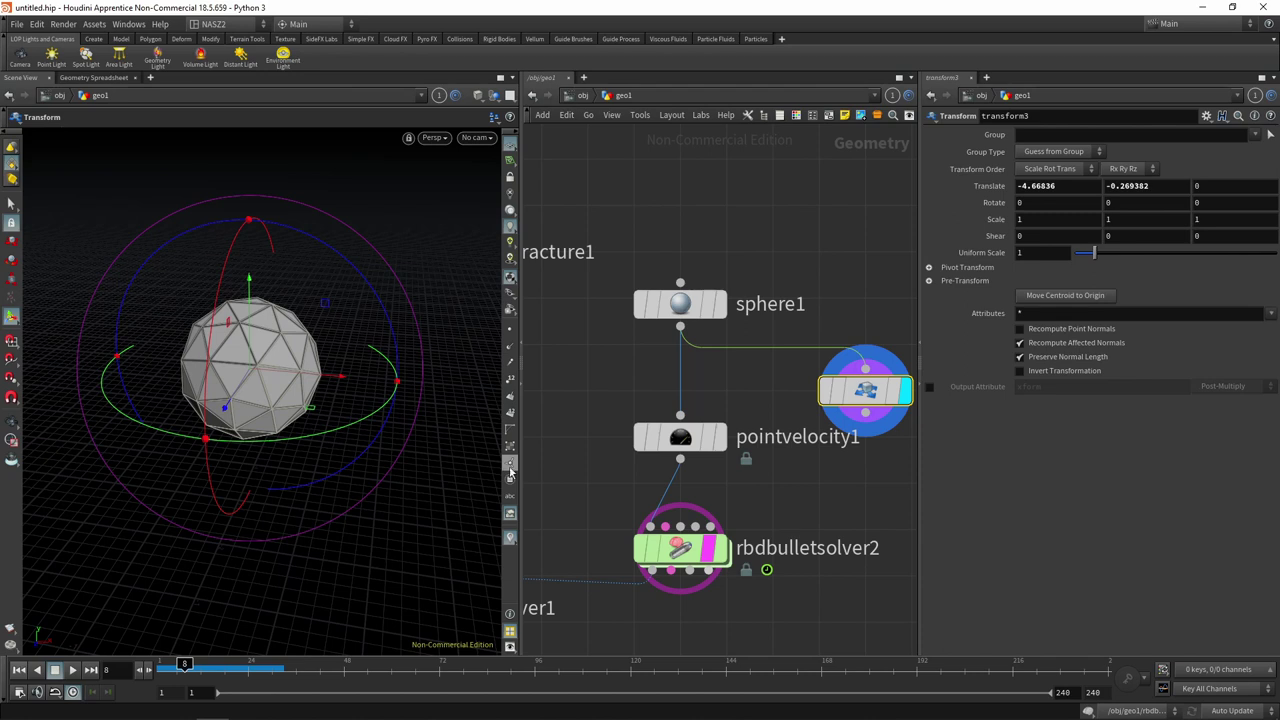
{"action": "scroll", "coordinate": [548, 405], "scroll_direction": "down", "scroll_amount": 3}
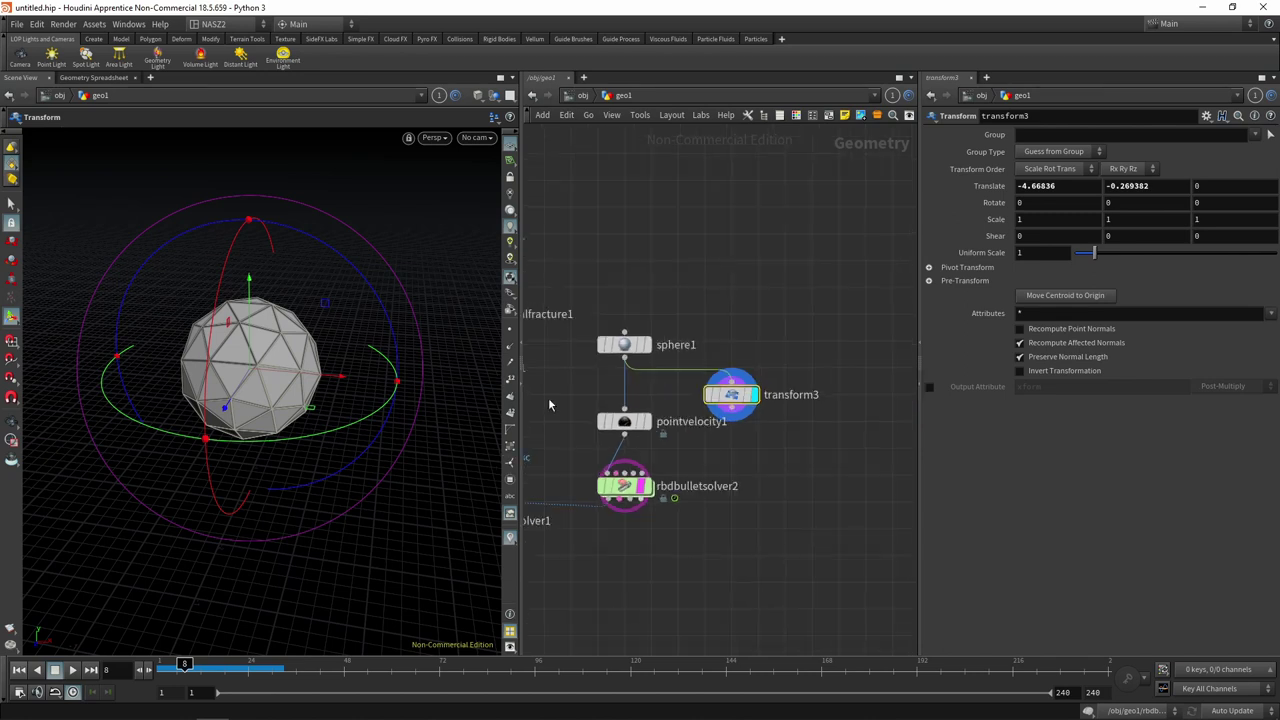
- Pan the network to review the box/fracture chain and the sphere/transform nodes
{"action": "middle_click_drag", "start_coordinate": [542, 386], "coordinate": [615, 400]}
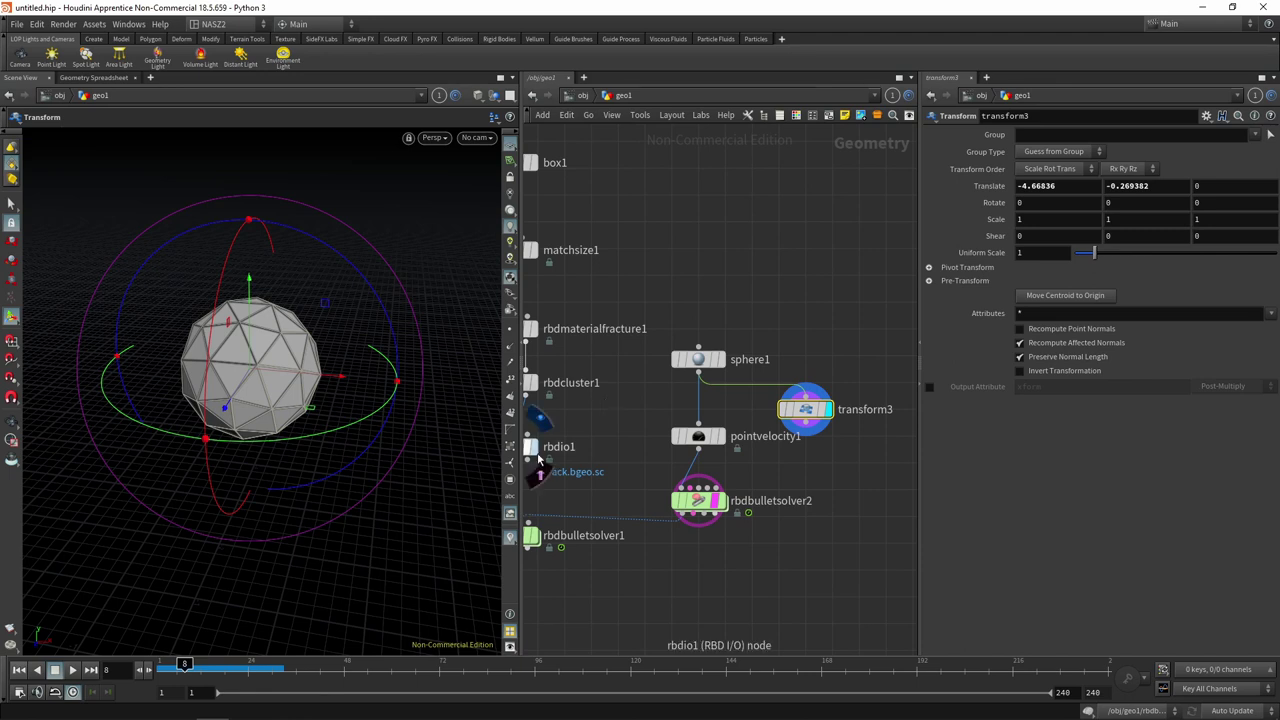
{"action": "scroll", "coordinate": [633, 368], "scroll_direction": "up", "scroll_amount": 2}
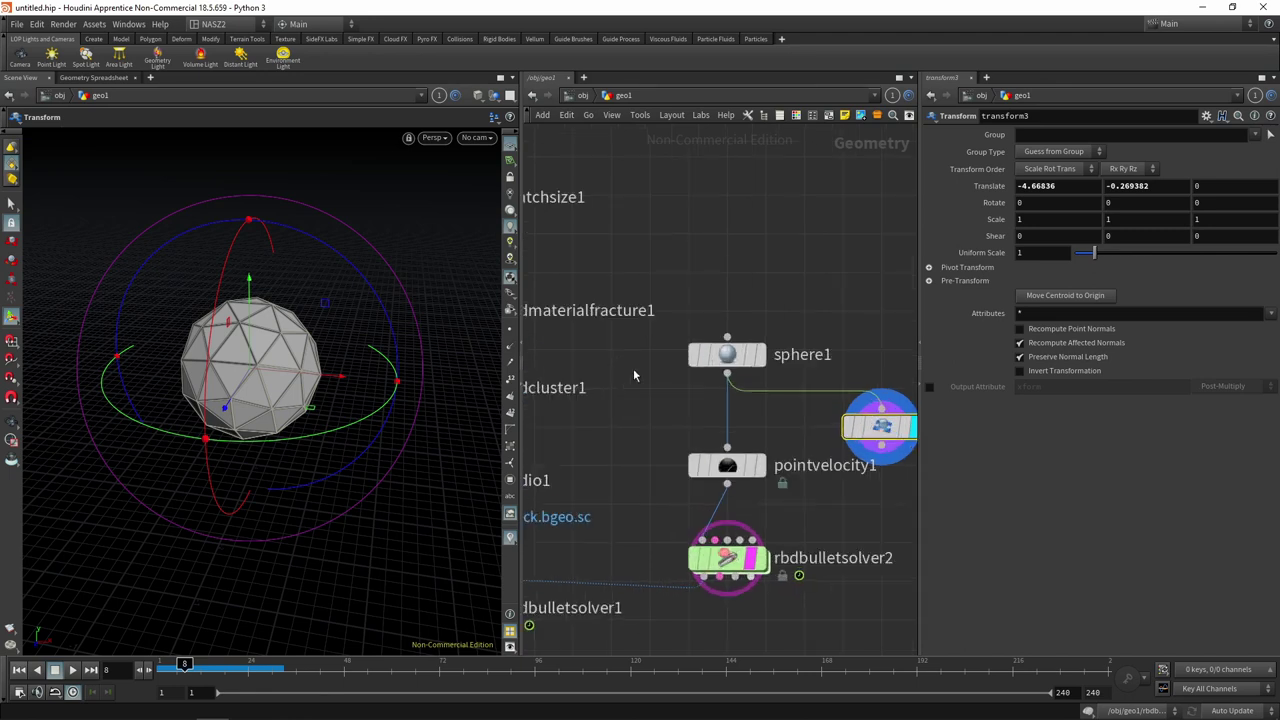
{"action": "middle_click_drag", "start_coordinate": [633, 368], "coordinate": [788, 495]}
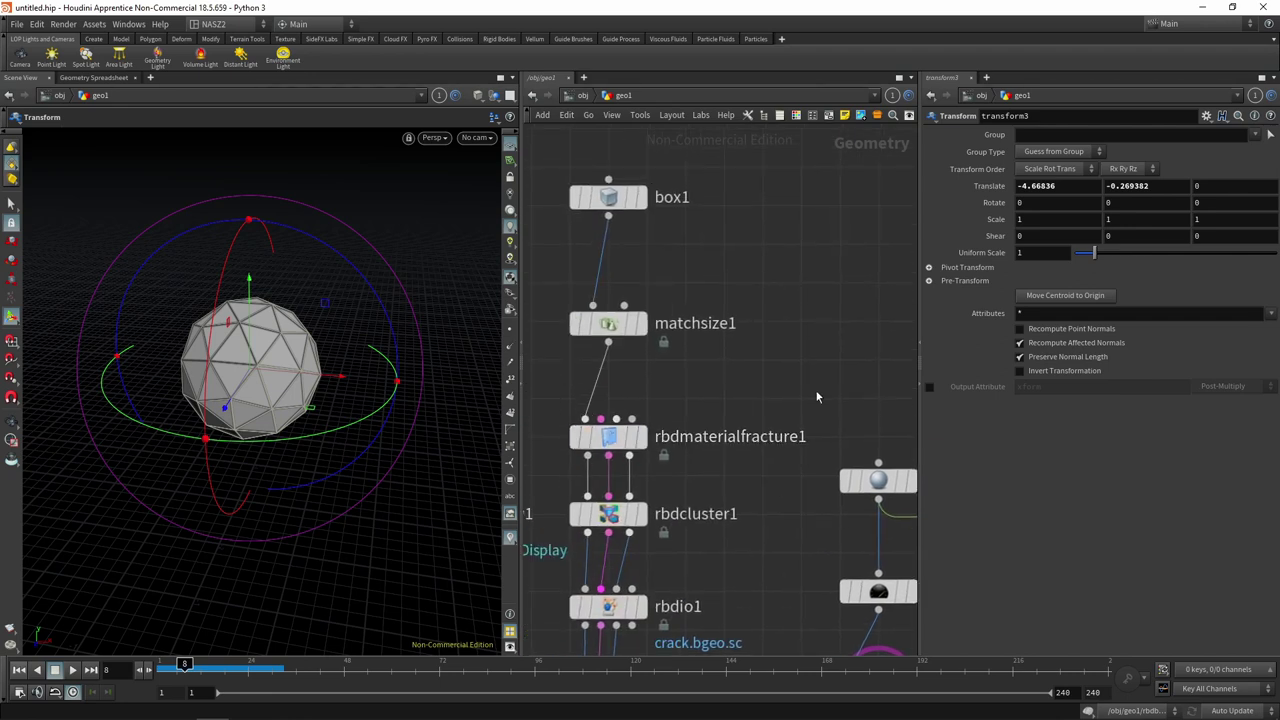
{"action": "middle_click_drag", "start_coordinate": [820, 398], "coordinate": [618, 316]}
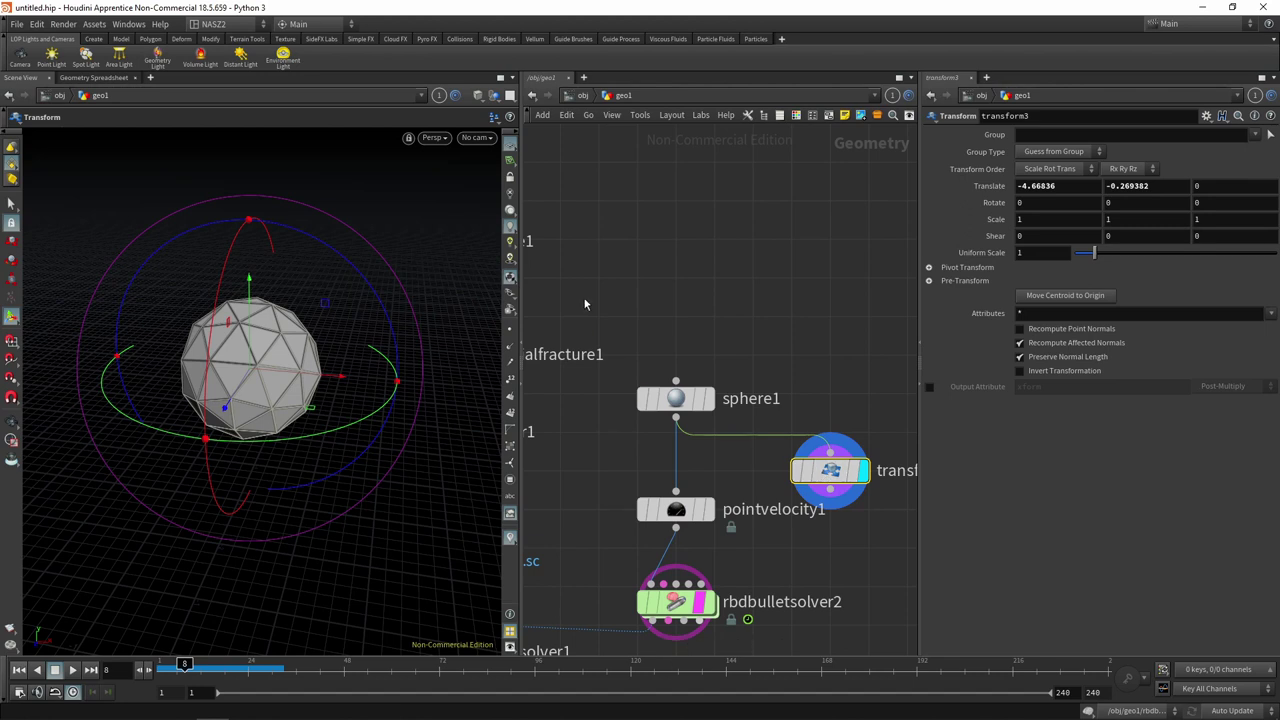
{"action": "middle_click_drag", "start_coordinate": [571, 303], "coordinate": [723, 350]}
{"action": "scroll", "coordinate": [870, 410], "scroll_direction": "down", "scroll_amount": 3}
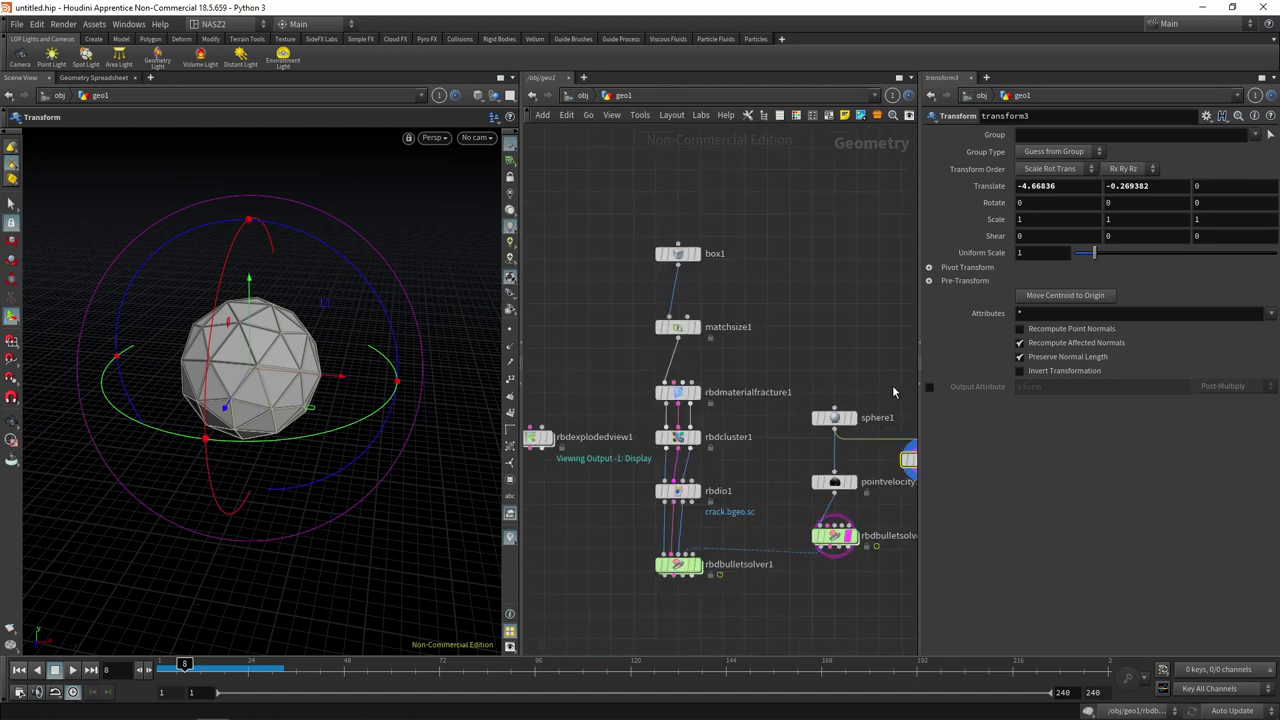
- Move sphere1 and the transform node higher up the network
{"action": "middle_click_drag", "start_coordinate": [852, 371], "coordinate": [781, 383]}
{"action": "left_click_drag", "start_coordinate": [910, 376], "coordinate": [745, 486]}
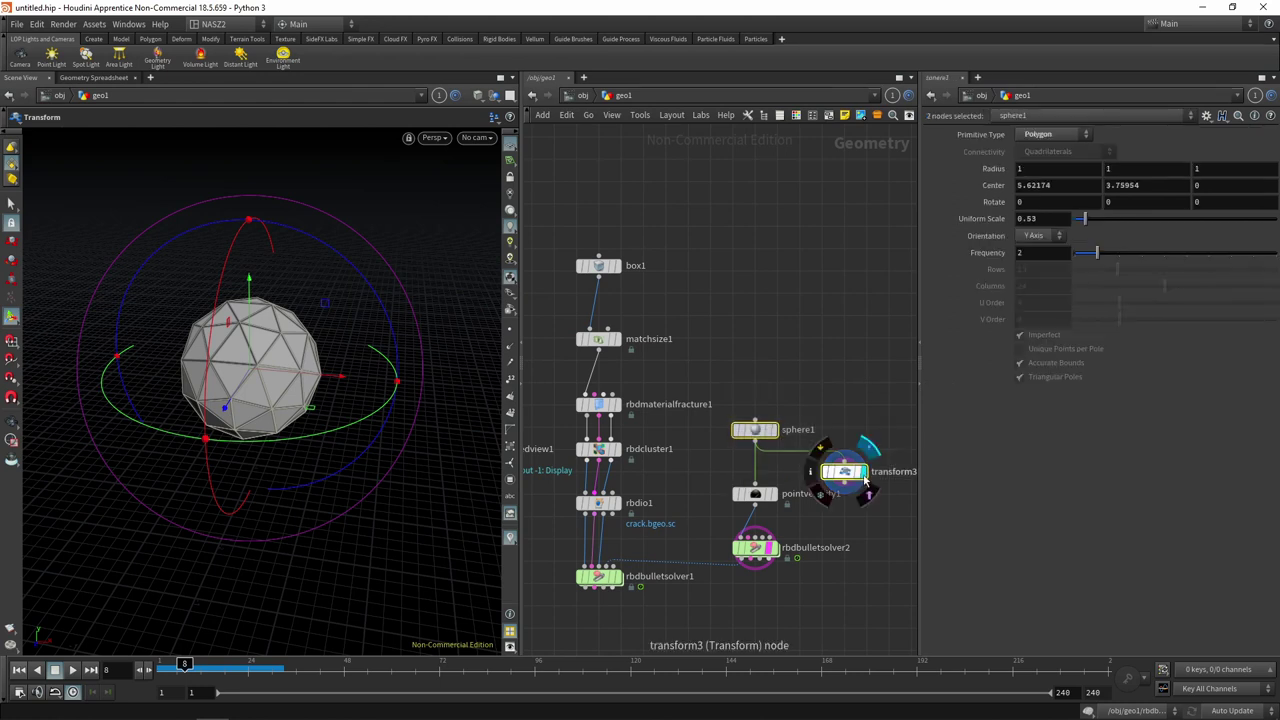
{"action": "left_click_drag", "start_coordinate": [845, 471], "coordinate": [846, 346]}
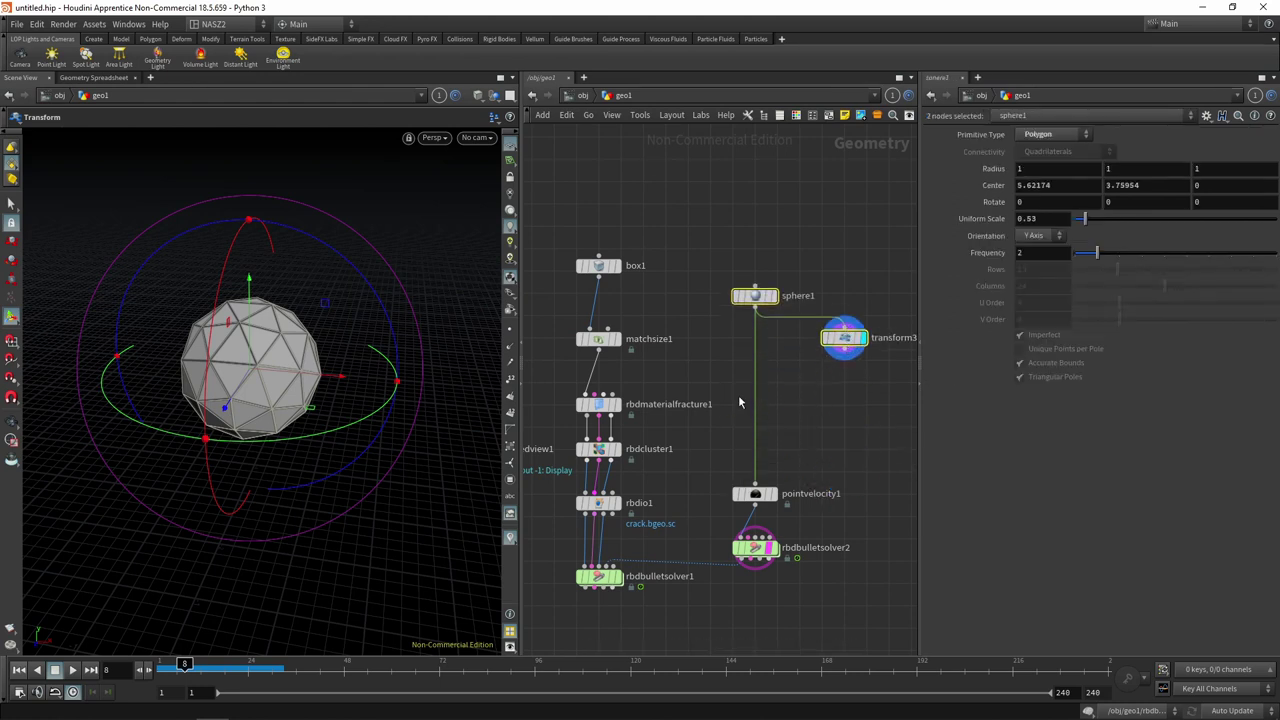
{"action": "scroll", "coordinate": [738, 398], "scroll_direction": "up", "scroll_amount": 3}
{"action": "left_click", "coordinate": [706, 375]}
{"action": "scroll", "coordinate": [711, 390], "scroll_direction": "down", "scroll_amount": 2}
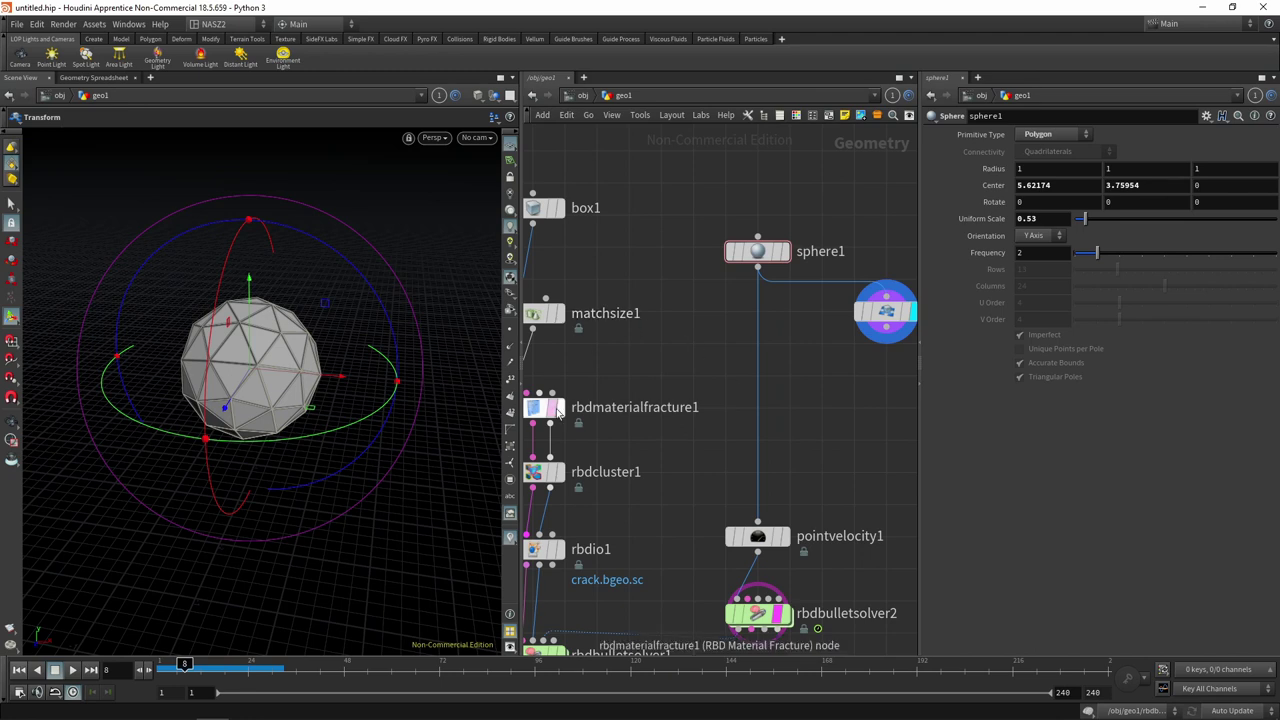
- Display the fractured pillar, then switch the display back to the transformed sphere
{"action": "left_click", "coordinate": [537, 410]}
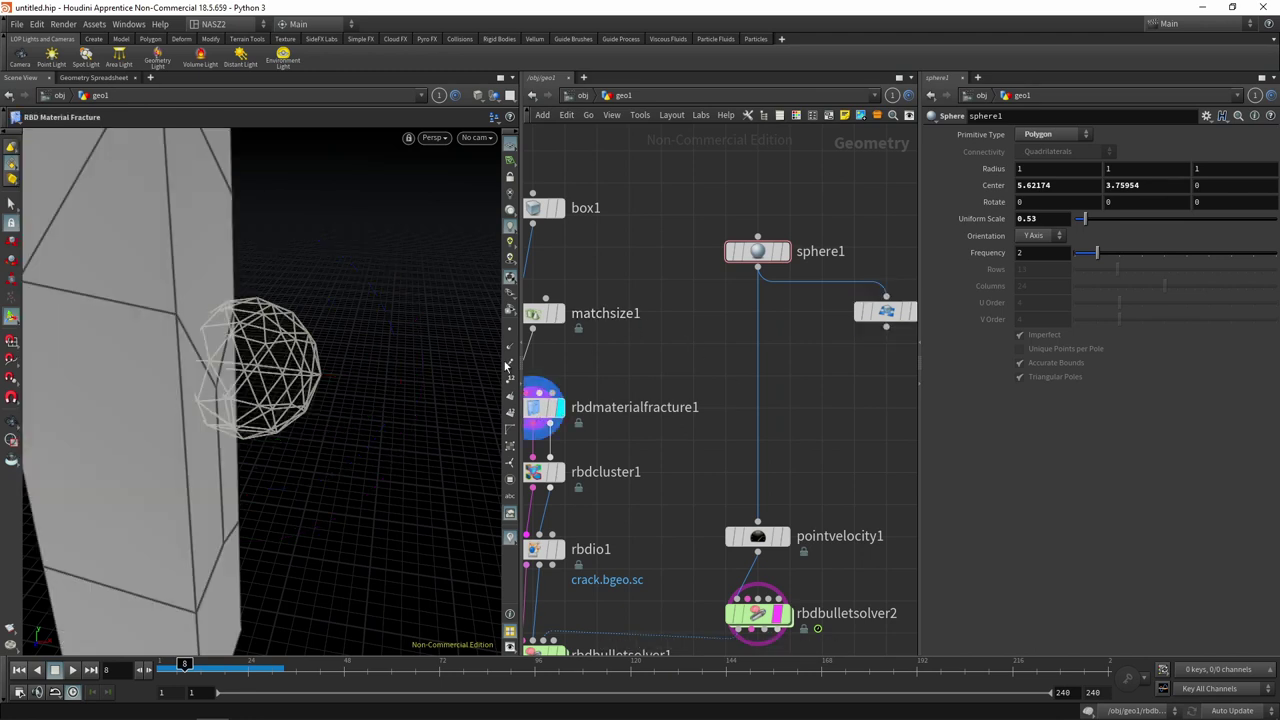
{"action": "middle_click_drag", "start_coordinate": [916, 316], "coordinate": [876, 335]}
{"action": "left_click", "coordinate": [874, 328]}
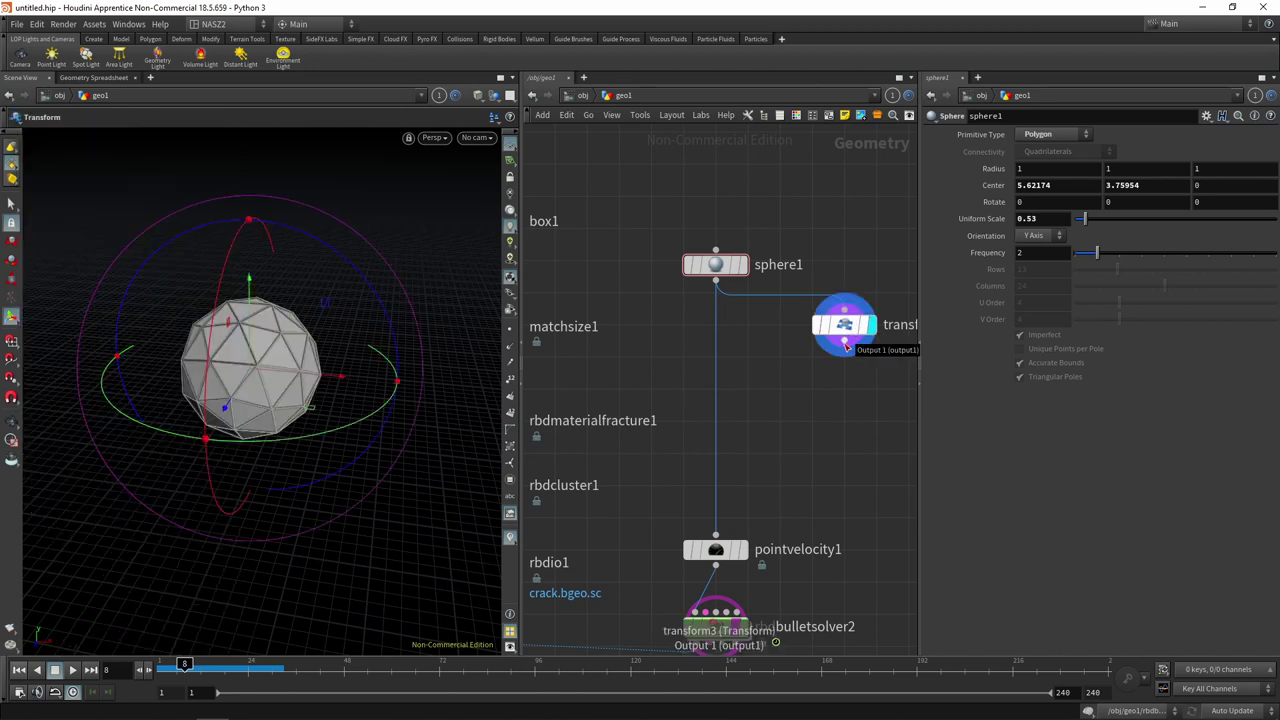
{"action": "key", "text": "Tab"}
- Add scatter1 below transform3, display its 1000 surface points, and orbit to inspect them
{"action": "type", "text": "sca"}
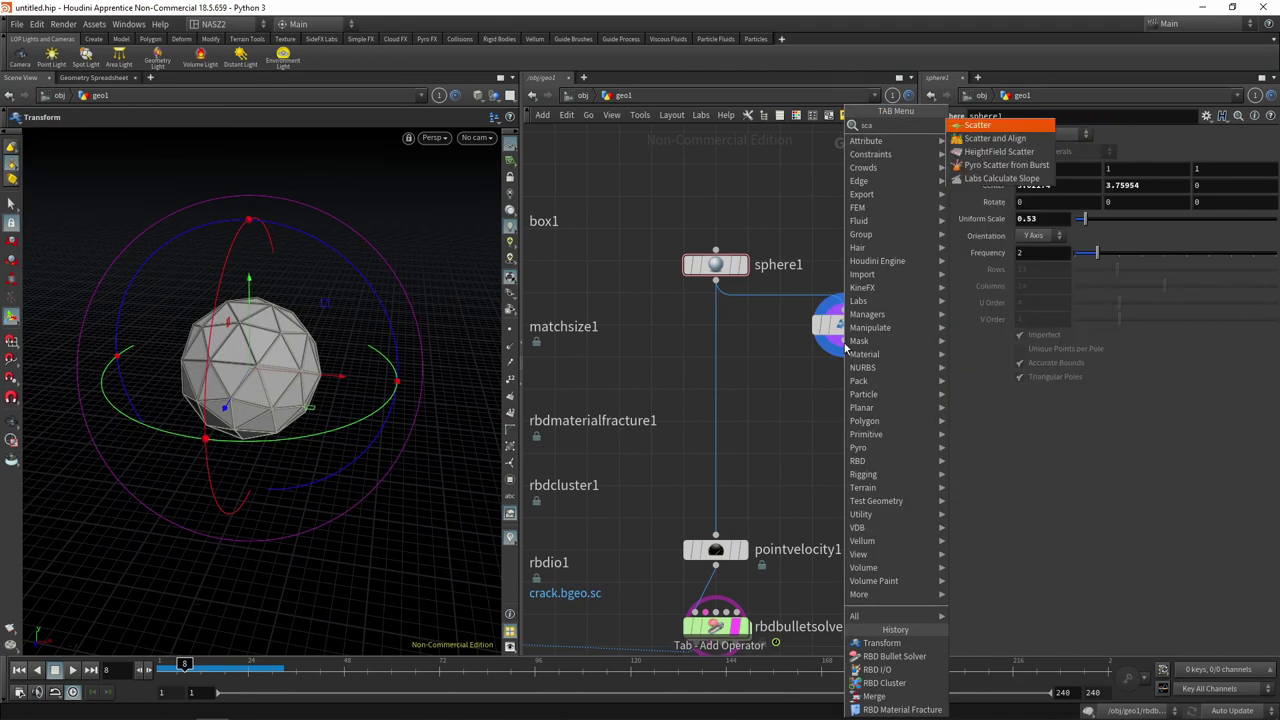
{"action": "type", "text": "t"}
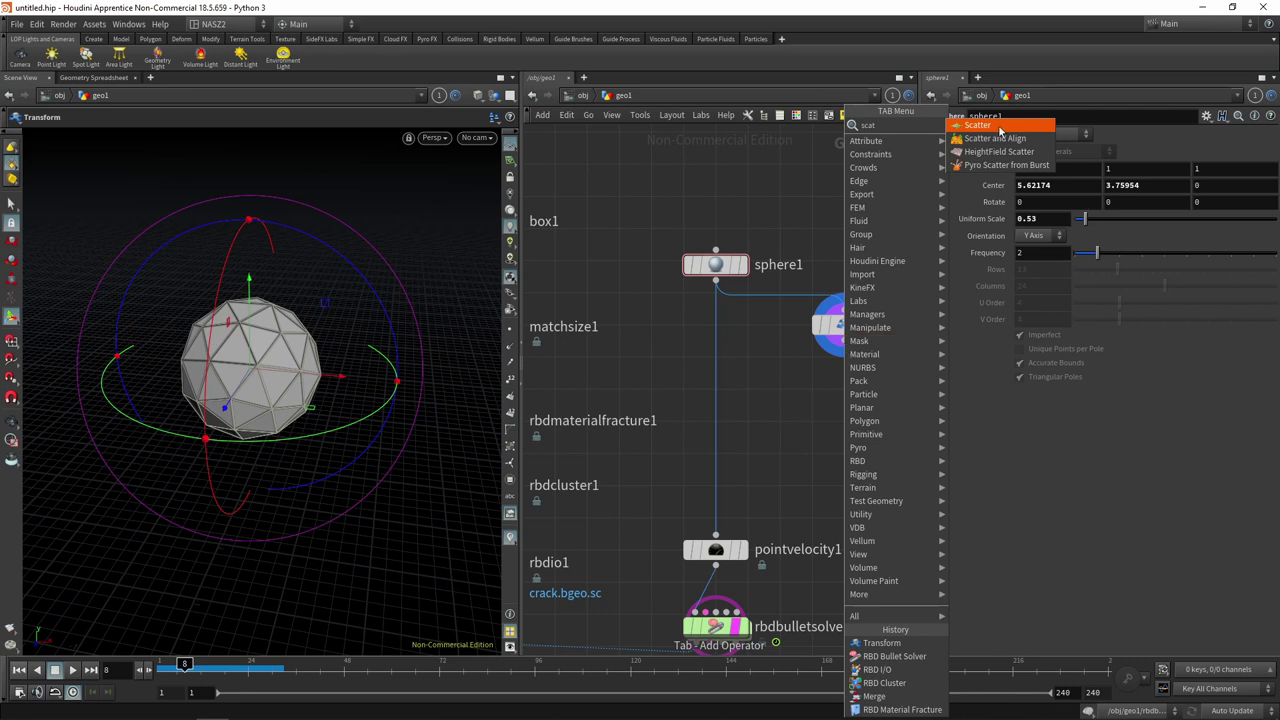
{"action": "left_click", "coordinate": [999, 128]}
{"action": "left_click", "coordinate": [869, 399]}
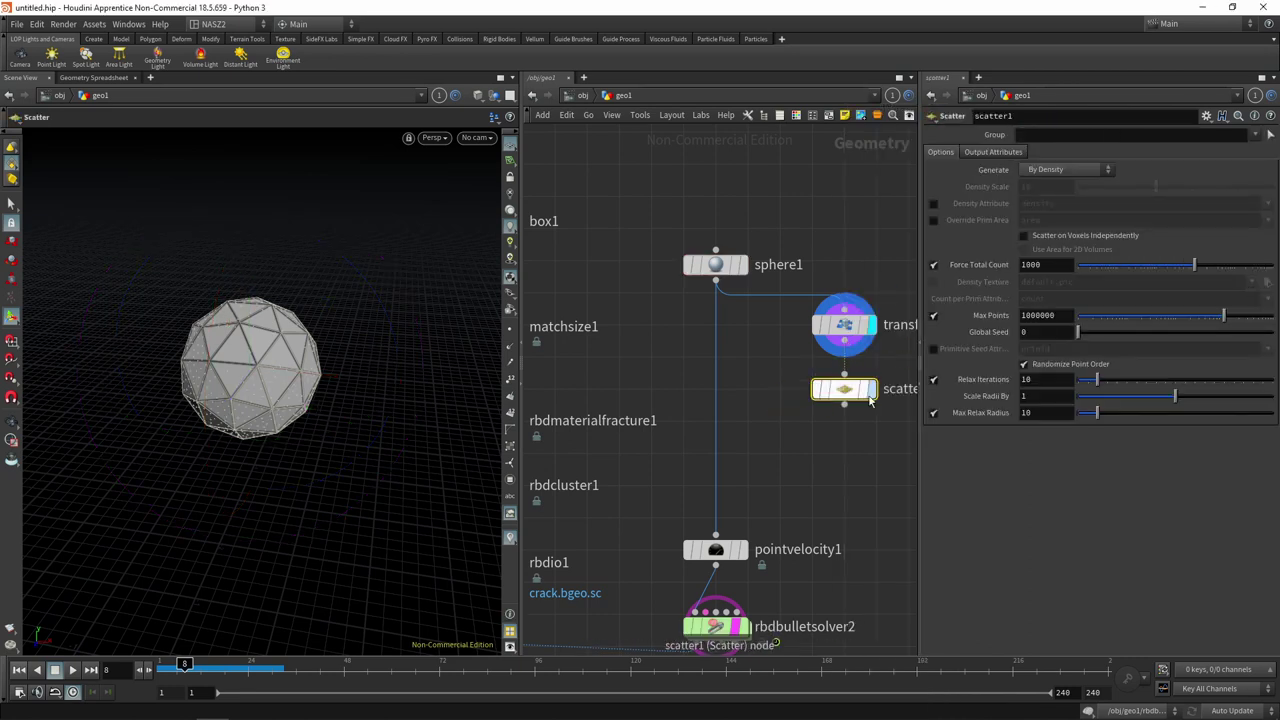
{"action": "left_click", "coordinate": [870, 396]}
{"action": "scroll", "coordinate": [328, 366], "scroll_direction": "up", "scroll_amount": 3}
{"action": "scroll", "coordinate": [381, 367], "scroll_direction": "up", "scroll_amount": 3}
{"action": "key", "text": "Escape"}
{"action": "mouse_move", "coordinate": [381, 367]}
{"action": "left_mouse_down"}
{"action": "mouse_move", "coordinate": [431, 323]}
{"action": "mouse_move", "coordinate": [414, 357]}
{"action": "mouse_move", "coordinate": [414, 329]}
{"action": "mouse_move", "coordinate": [390, 356]}
{"action": "mouse_move", "coordinate": [350, 330]}
{"action": "mouse_move", "coordinate": [380, 360]}
{"action": "left_mouse_up"}
{"action": "key", "text": "Return"}
{"action": "middle_click_drag", "start_coordinate": [816, 478], "coordinate": [622, 487]}
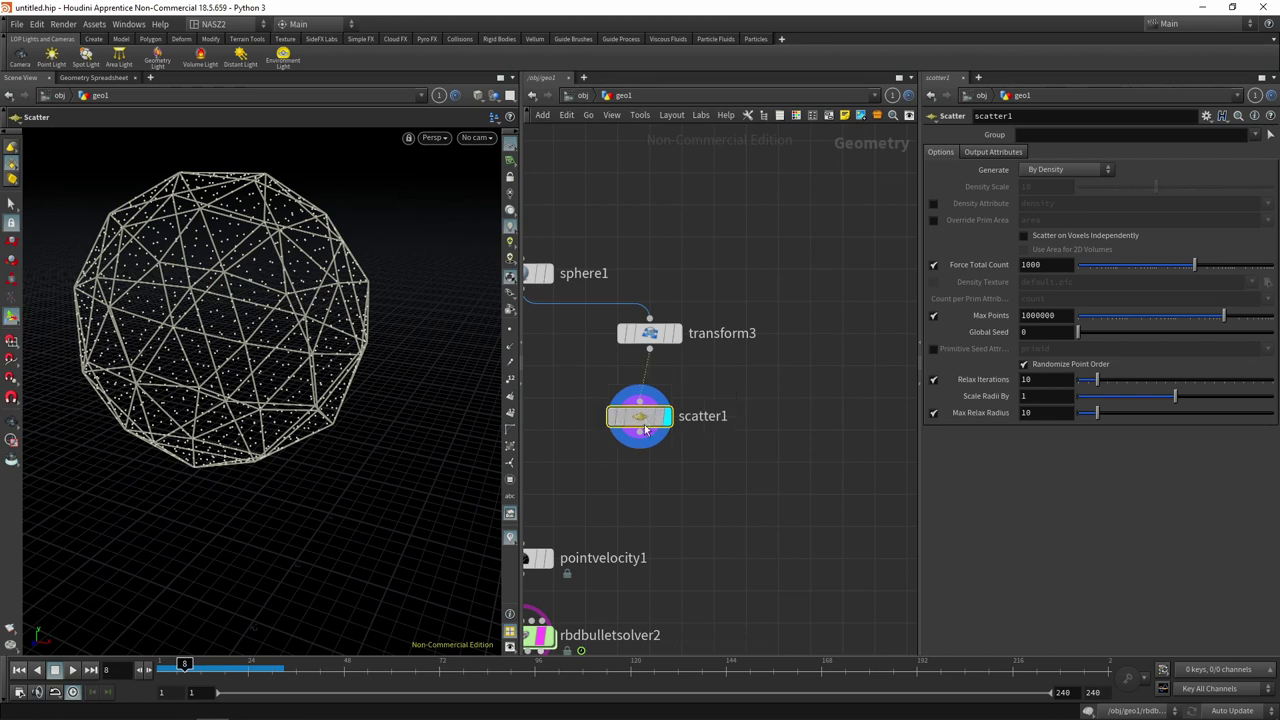
{"action": "left_click_drag", "start_coordinate": [657, 401], "coordinate": [657, 481]}
{"action": "key", "text": "Tab"}
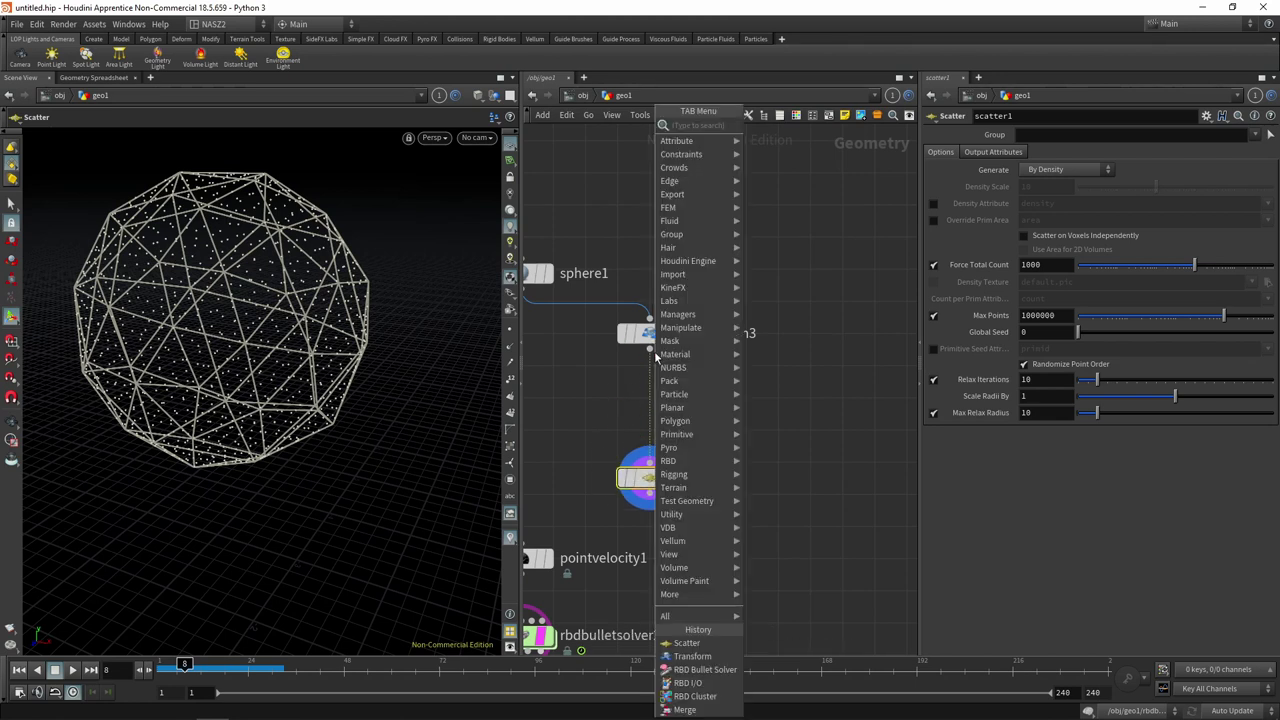
- Add vdbfrompolygons1 as a branch off transform3, keeping scatter1 wired to transform3
{"action": "type", "text": "vdb"}
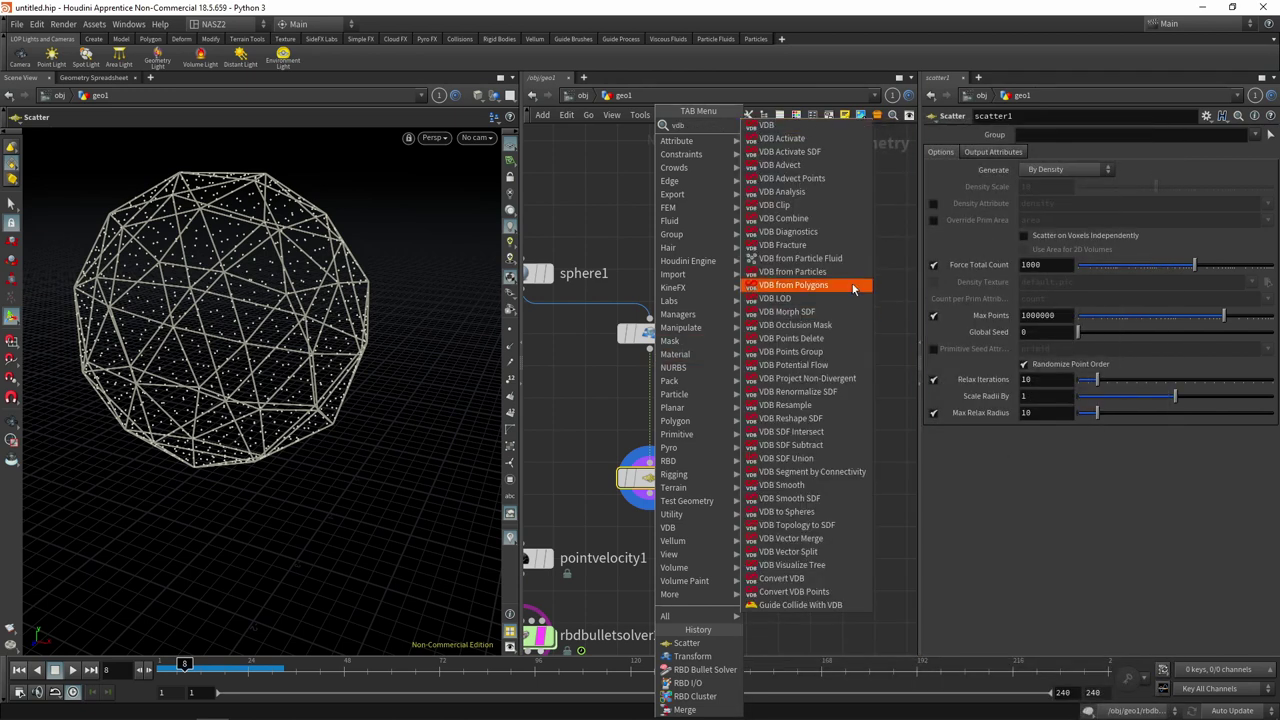
{"action": "left_click", "coordinate": [845, 285]}
{"action": "left_click", "coordinate": [655, 398]}
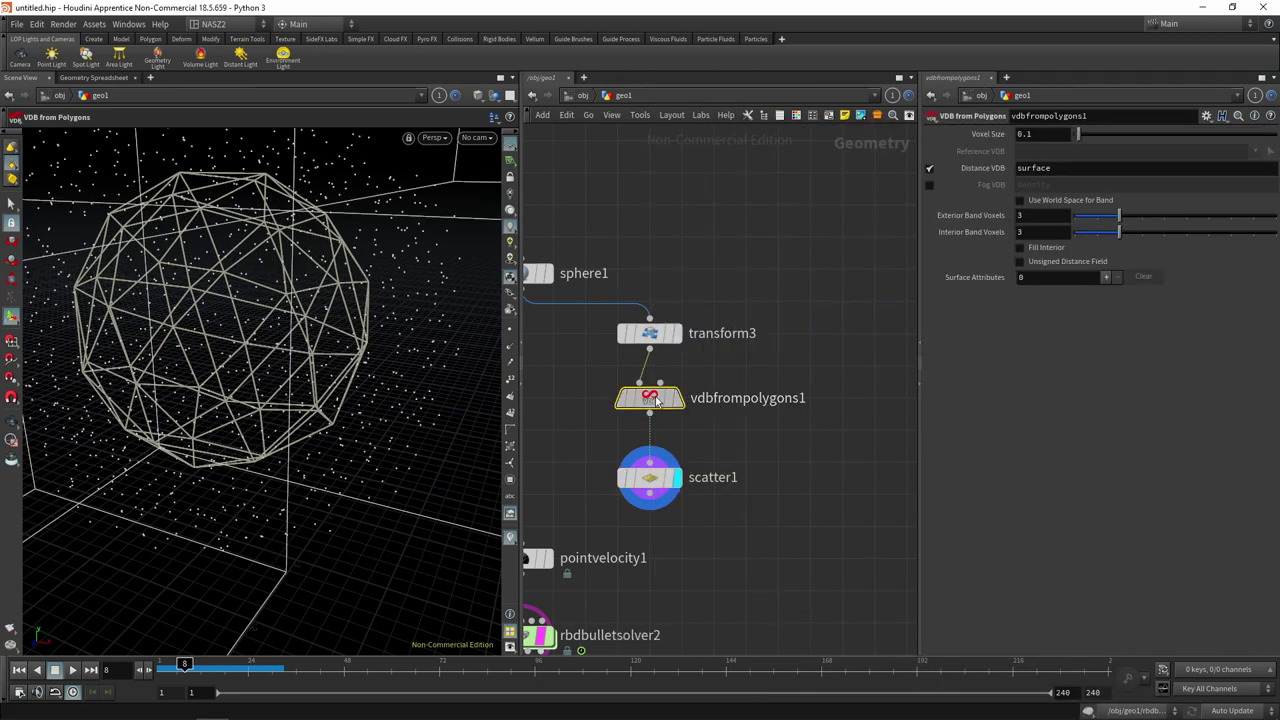
{"action": "left_click_drag", "start_coordinate": [652, 398], "coordinate": [778, 398]}
{"action": "left_click_drag", "start_coordinate": [668, 480], "coordinate": [650, 340]}
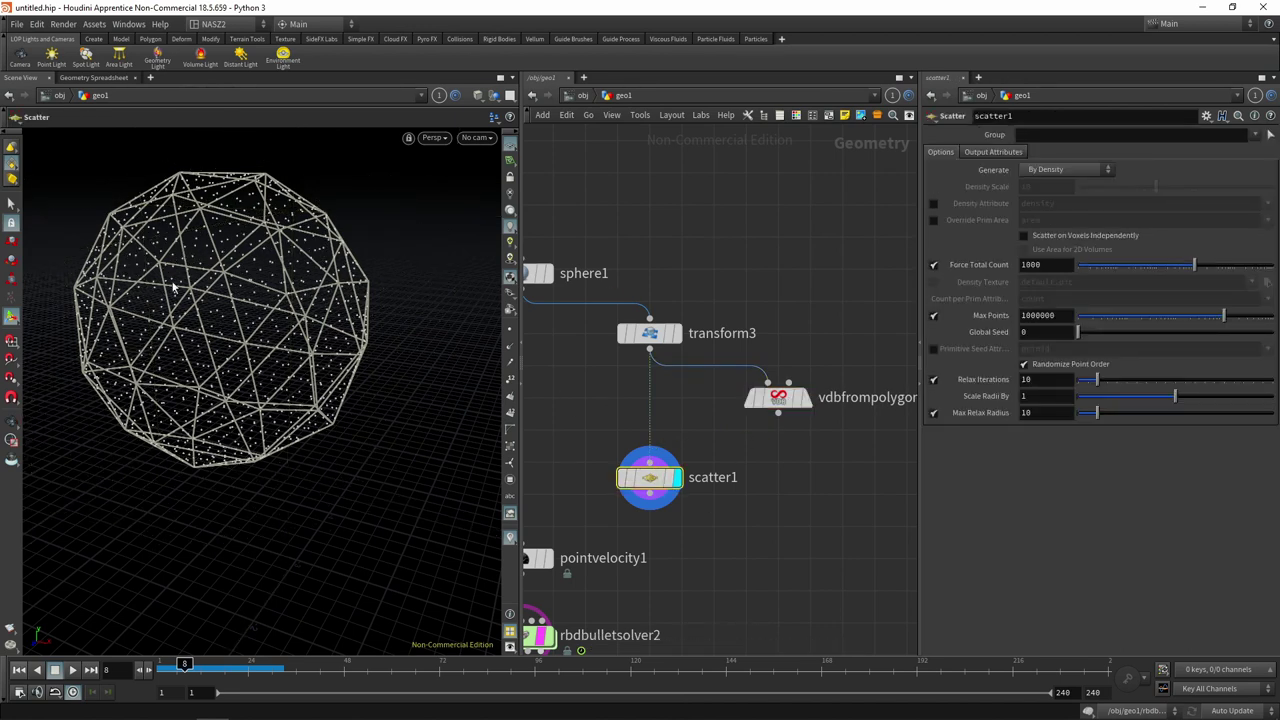
{"action": "key", "text": "Escape"}
{"action": "scroll", "coordinate": [300, 280], "scroll_direction": "up", "scroll_amount": 3}
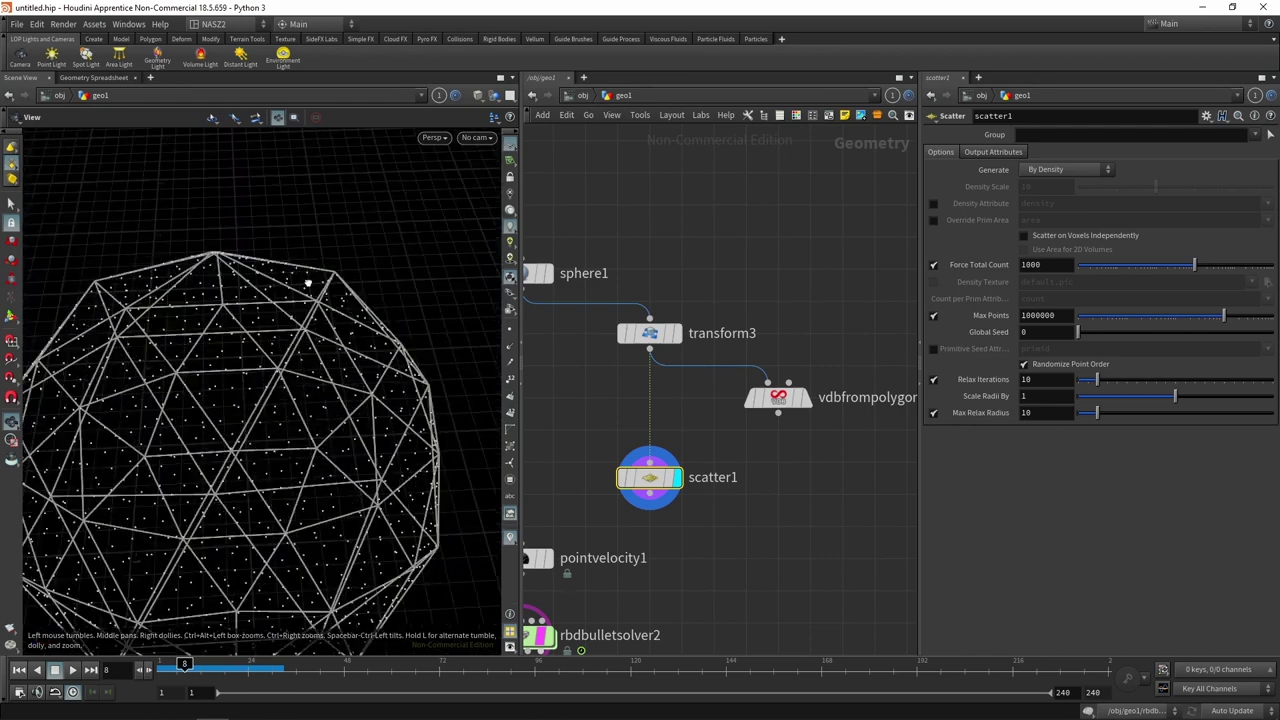
{"action": "left_click_drag", "start_coordinate": [300, 281], "coordinate": [294, 241]}
{"action": "key", "text": "Return"}
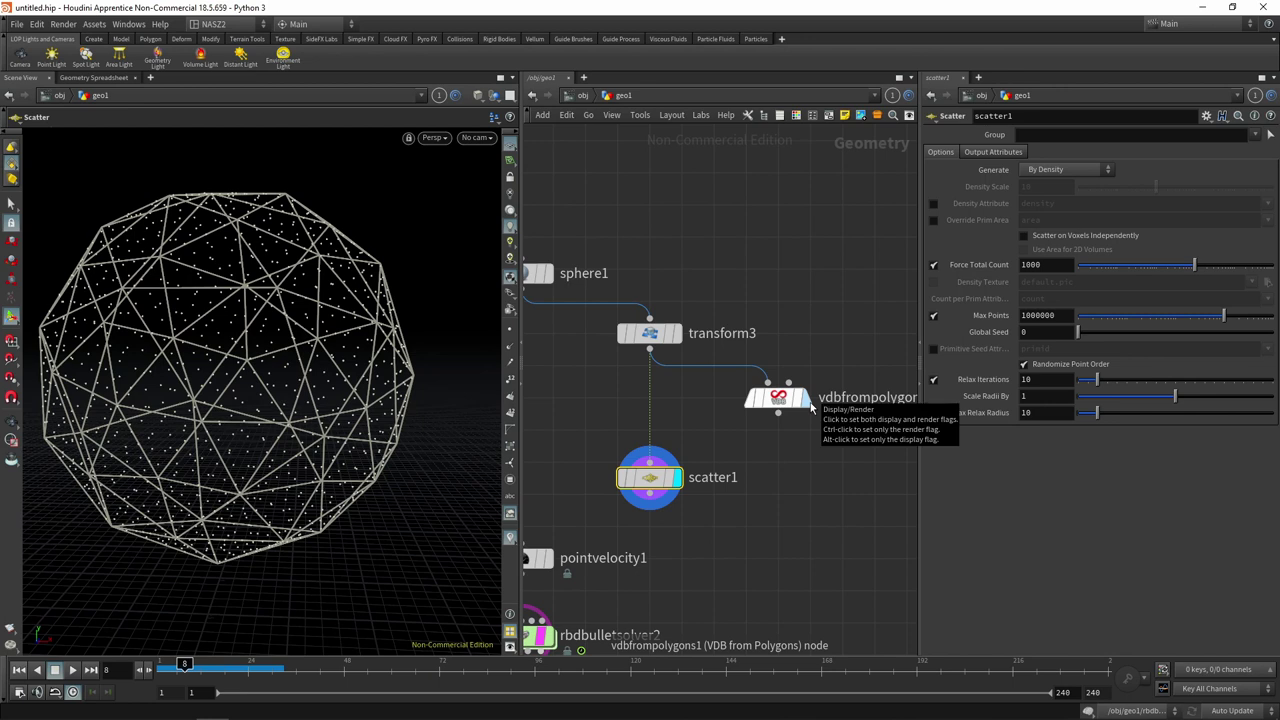
- Display the VDB, template transform3, and switch to Fog VDB with 0.01 voxel size
{"action": "left_click", "coordinate": [810, 405]}
{"action": "left_click", "coordinate": [772, 400]}
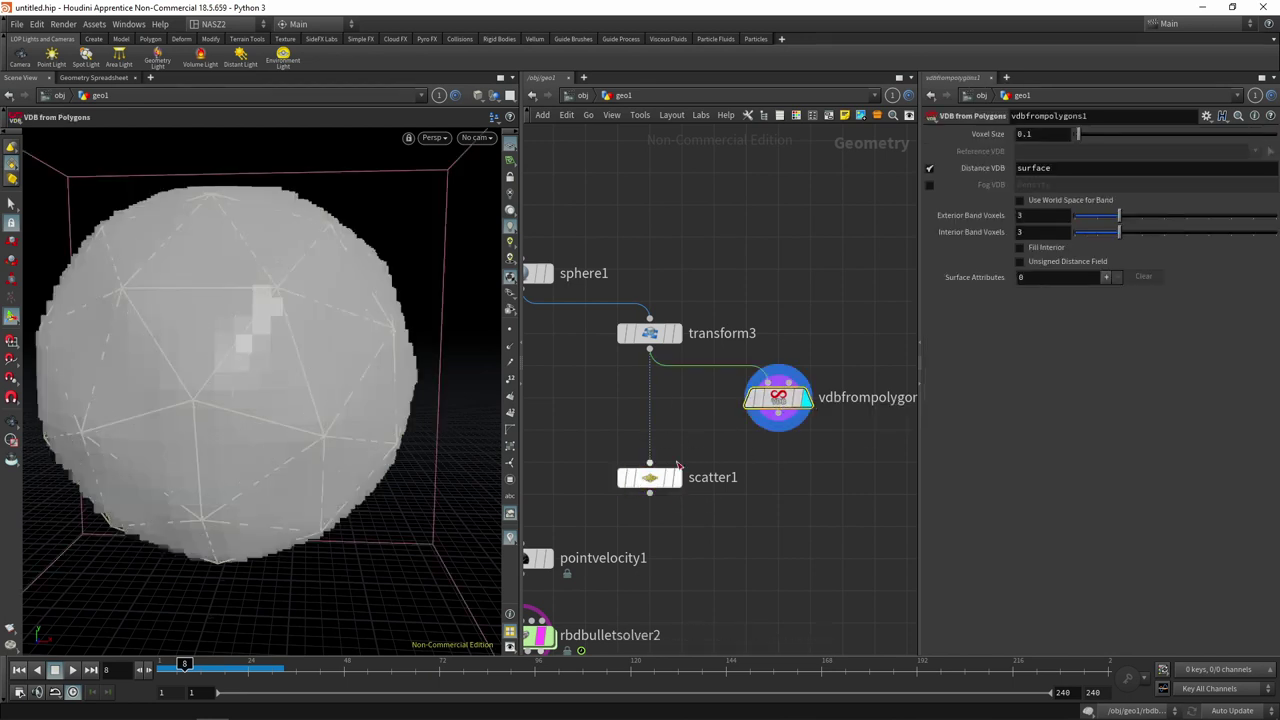
{"action": "left_click", "coordinate": [672, 336]}
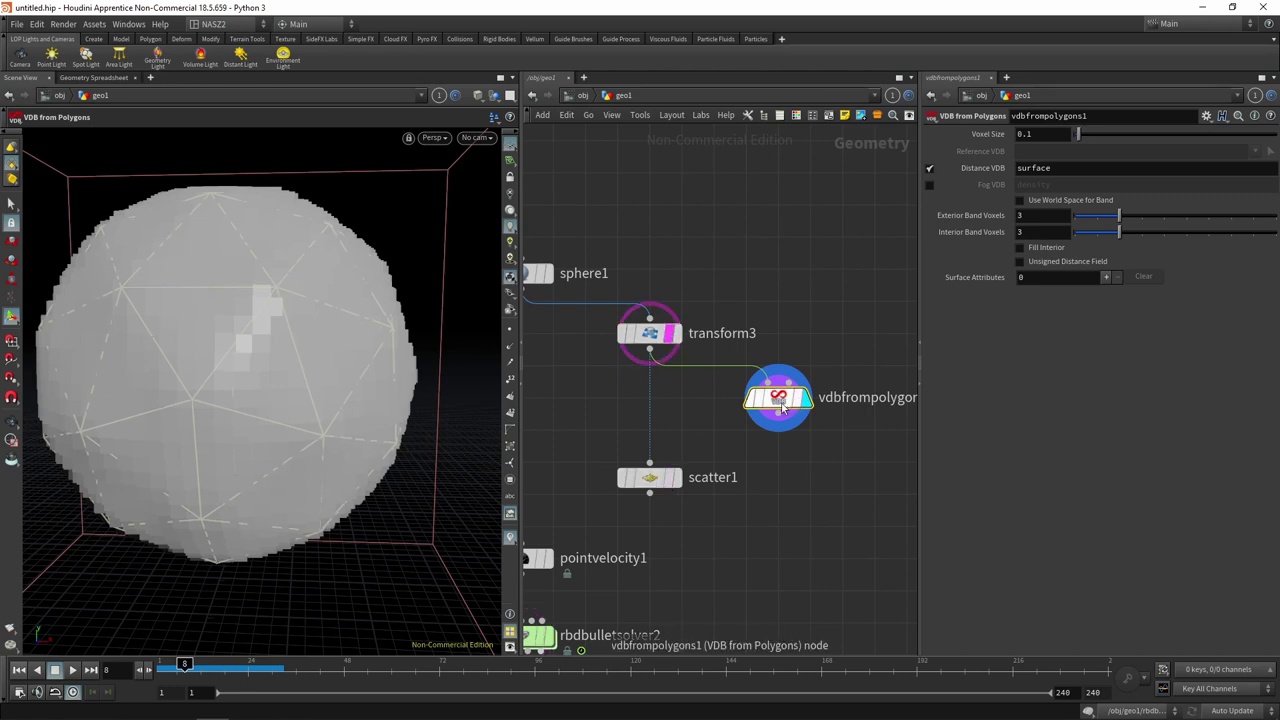
{"action": "middle_click_drag", "start_coordinate": [1042, 134], "coordinate": [1045, 166]}
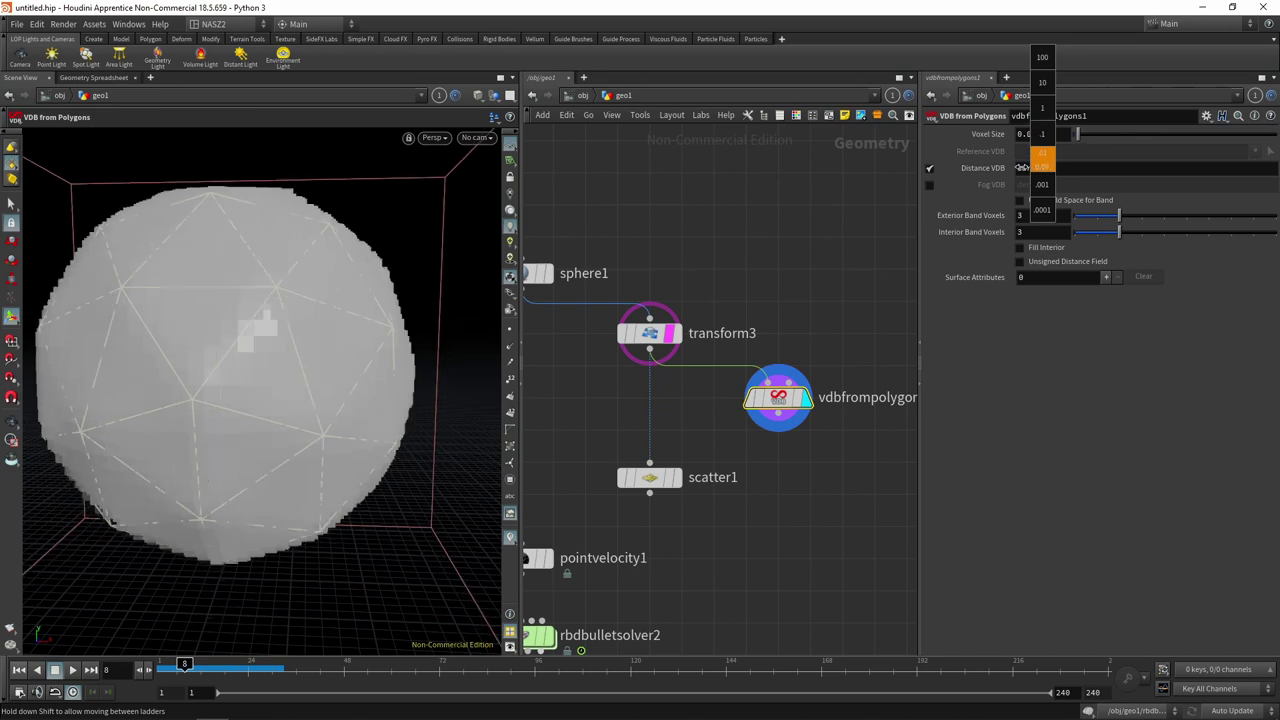
{"action": "mouse_move", "coordinate": [1040, 167]}
{"action": "middle_mouse_down"}
{"action": "mouse_move", "coordinate": [968, 163]}
{"action": "mouse_move", "coordinate": [990, 162]}
{"action": "mouse_move", "coordinate": [921, 206]}
{"action": "middle_mouse_up"}
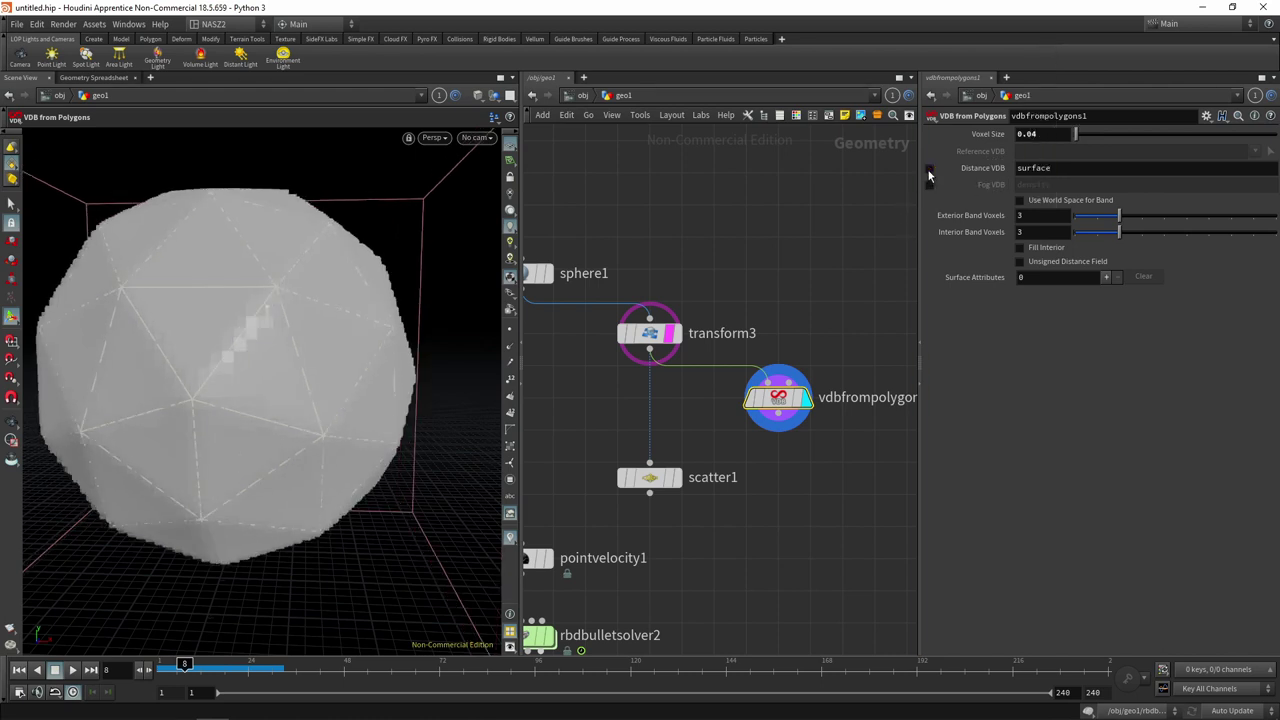
{"action": "left_click", "coordinate": [928, 168]}
{"action": "left_click", "coordinate": [929, 185]}
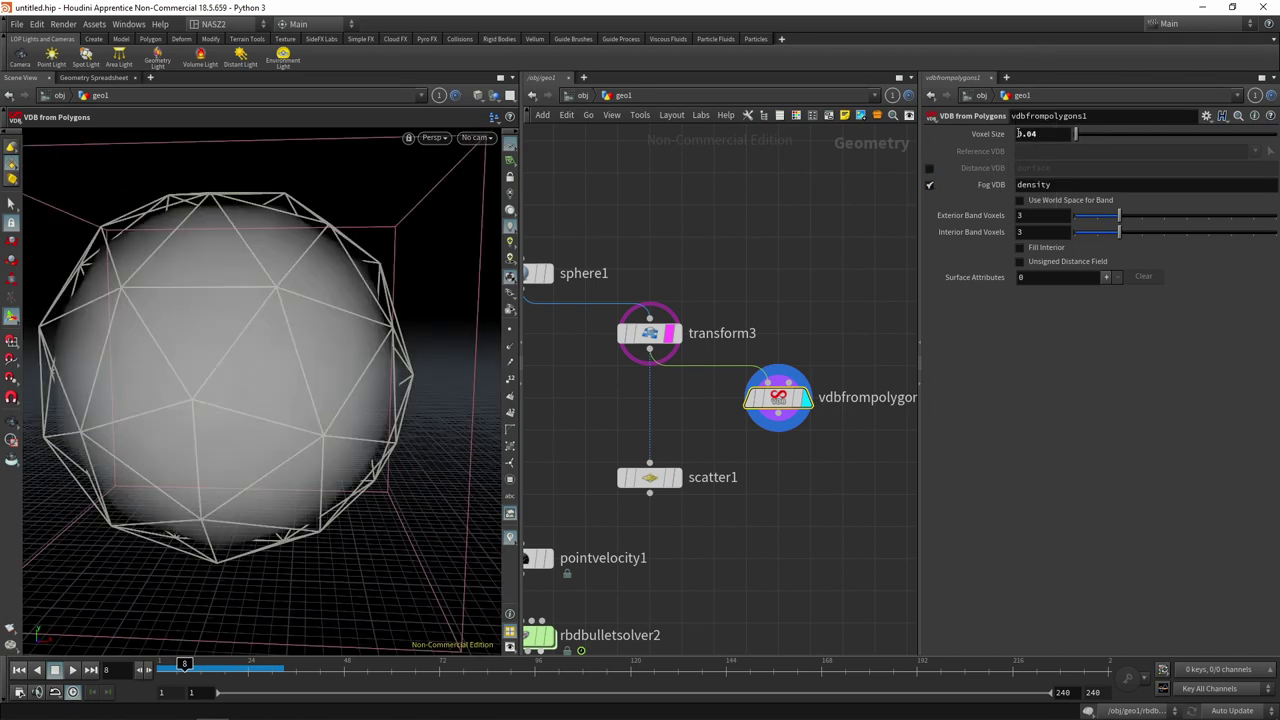
{"action": "mouse_move", "coordinate": [1044, 136]}
{"action": "middle_mouse_down"}
{"action": "mouse_move", "coordinate": [1070, 133]}
{"action": "mouse_move", "coordinate": [1018, 152]}
{"action": "middle_mouse_up"}
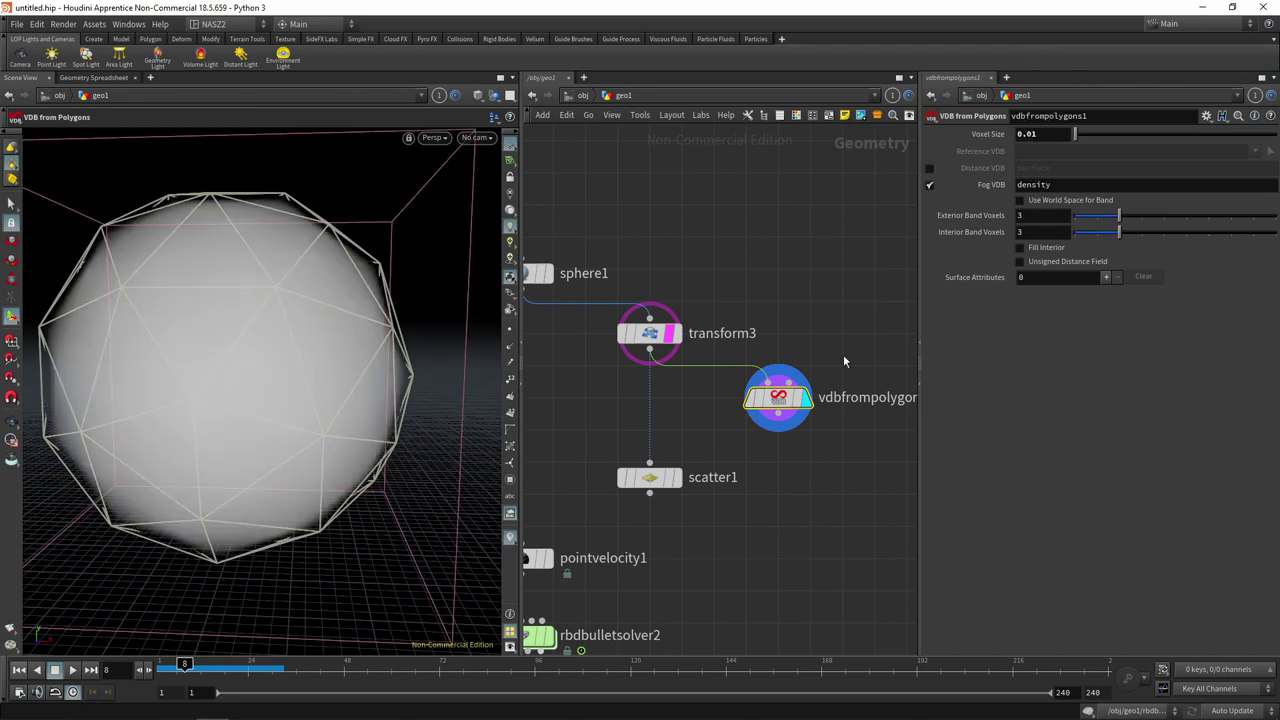
{"action": "middle_click_drag", "start_coordinate": [808, 355], "coordinate": [819, 262]}
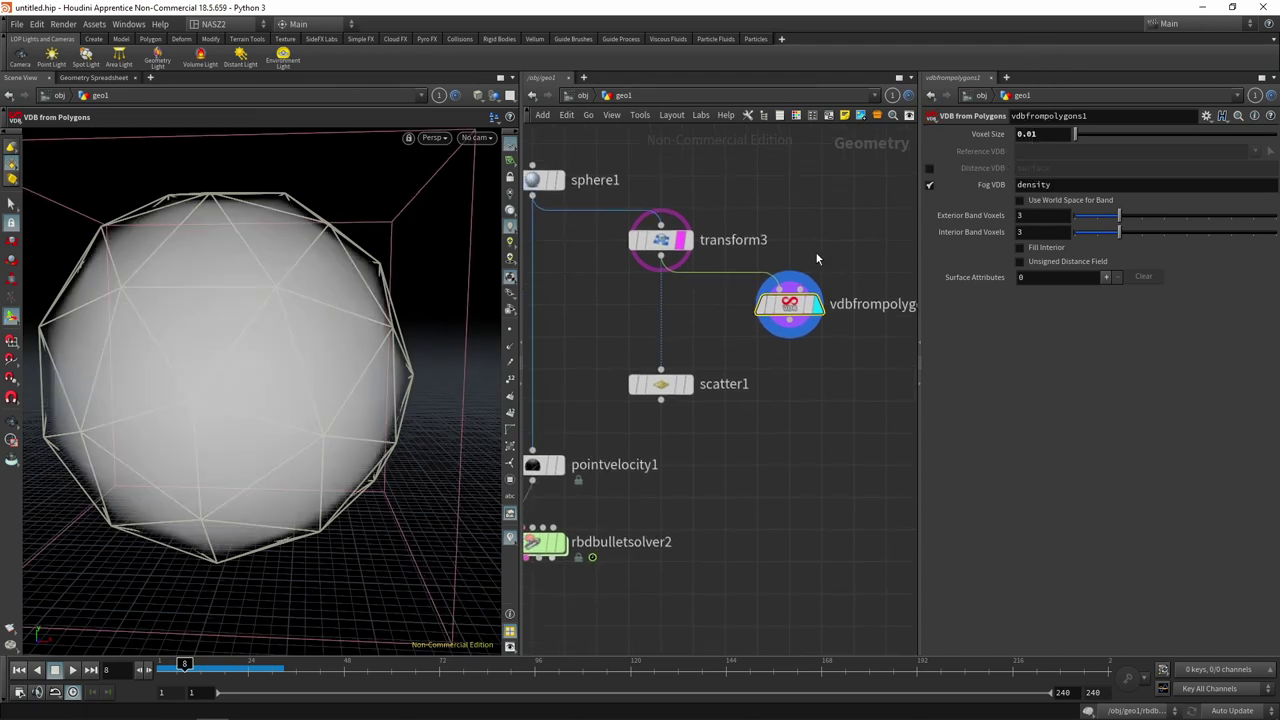
- Wire vdbfrompolygons1 into scatter1 and display the volume-filling points
{"action": "left_click_drag", "start_coordinate": [789, 325], "coordinate": [686, 404]}
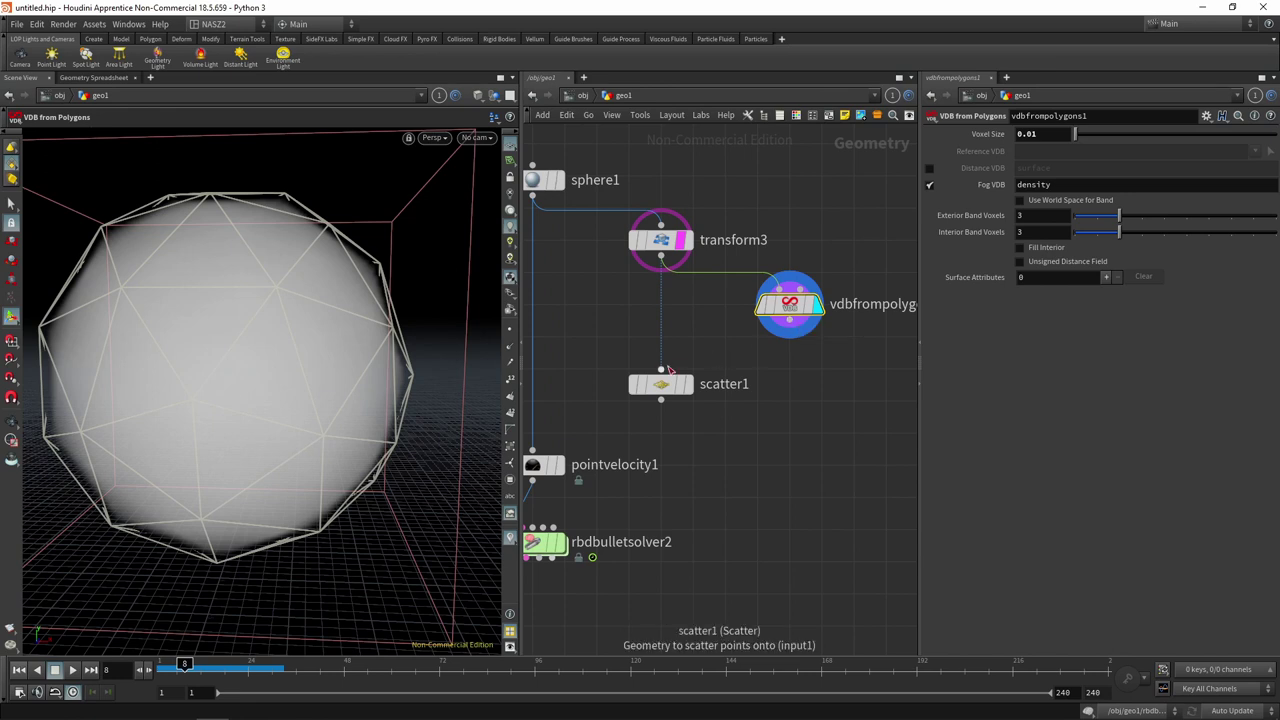
{"action": "left_click", "coordinate": [688, 385]}
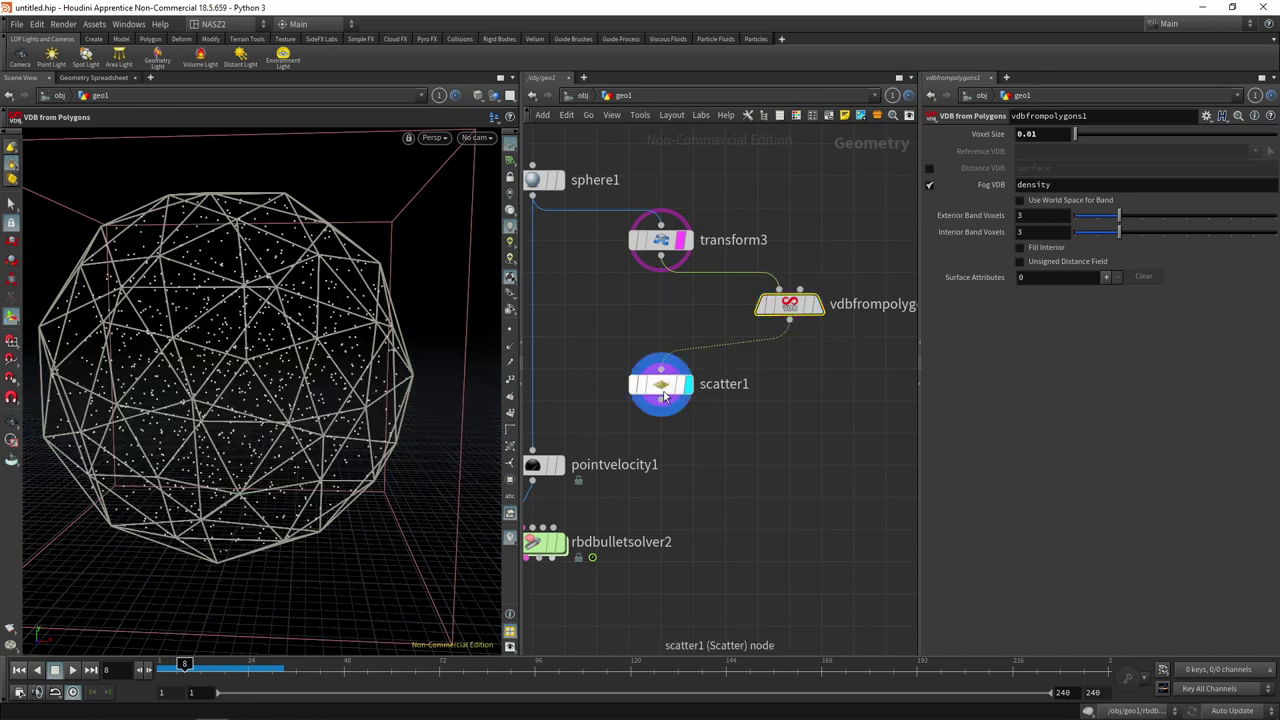
{"action": "key", "text": "Escape"}
{"action": "left_click_drag", "start_coordinate": [480, 415], "coordinate": [393, 355]}
{"action": "scroll", "coordinate": [393, 355], "scroll_direction": "up", "scroll_amount": 3}
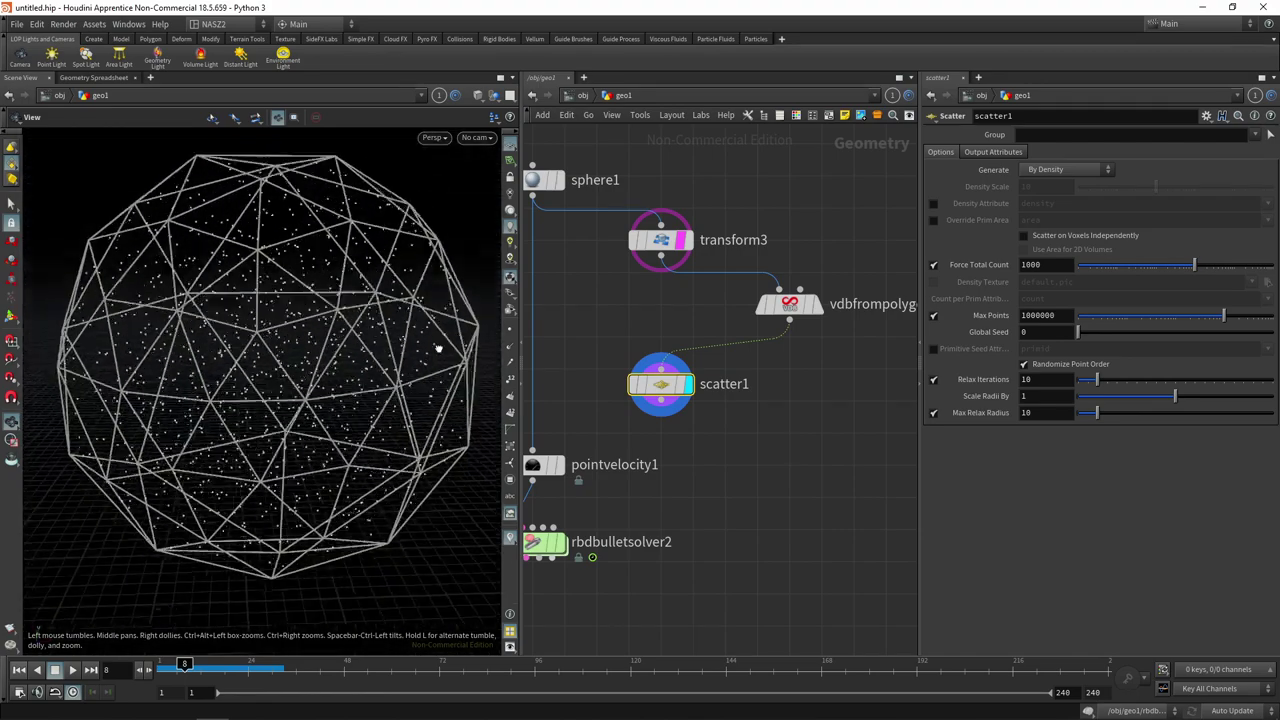
{"action": "scroll", "coordinate": [437, 343], "scroll_direction": "up", "scroll_amount": 3}
{"action": "scroll", "coordinate": [414, 366], "scroll_direction": "down", "scroll_amount": 4}
{"action": "left_click_drag", "start_coordinate": [414, 366], "coordinate": [340, 293]}
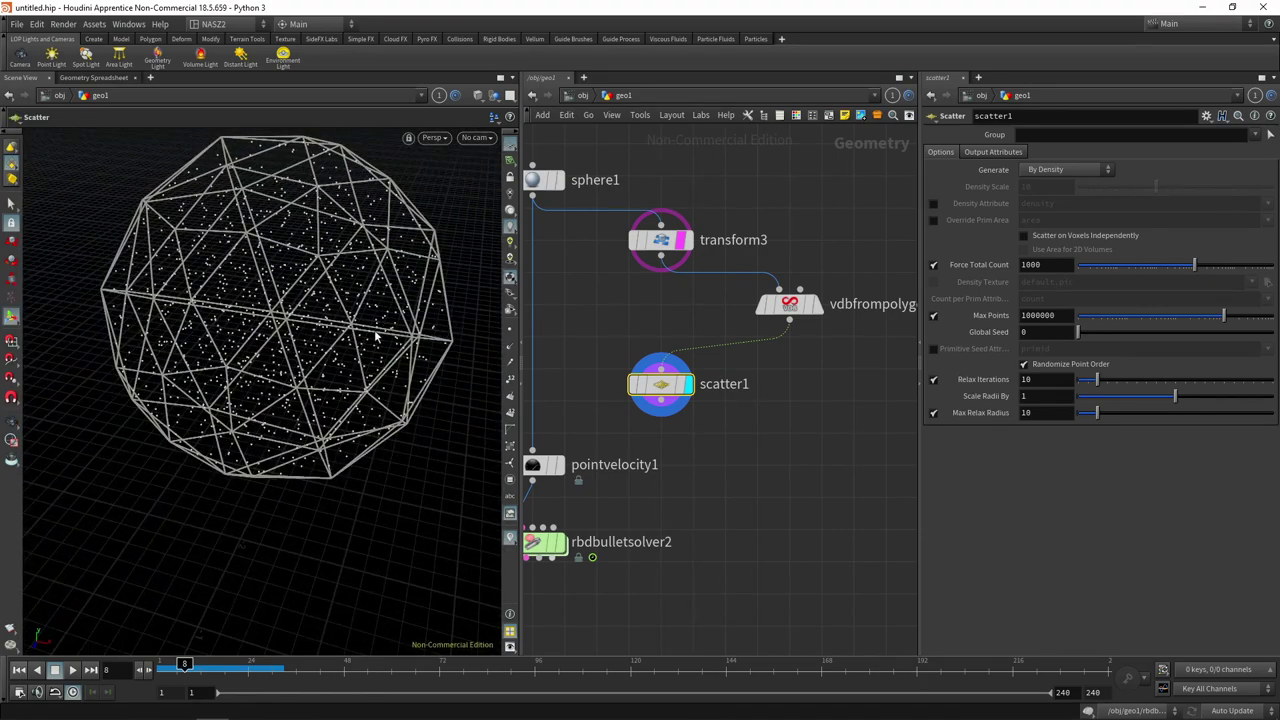
- Turn off the VDB's interior fill, test scatter1 on transform3, then rewire it to the VDB
{"action": "left_click", "coordinate": [789, 304]}
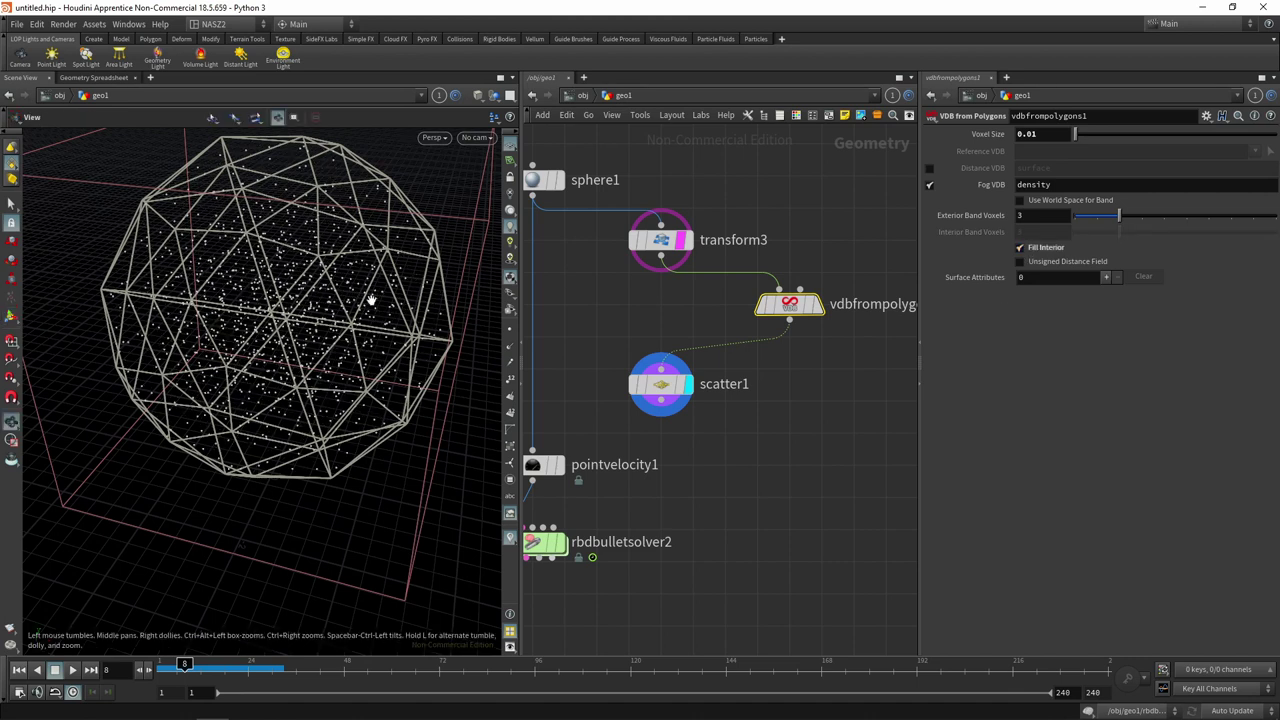
{"action": "left_click_drag", "start_coordinate": [371, 294], "coordinate": [366, 305]}
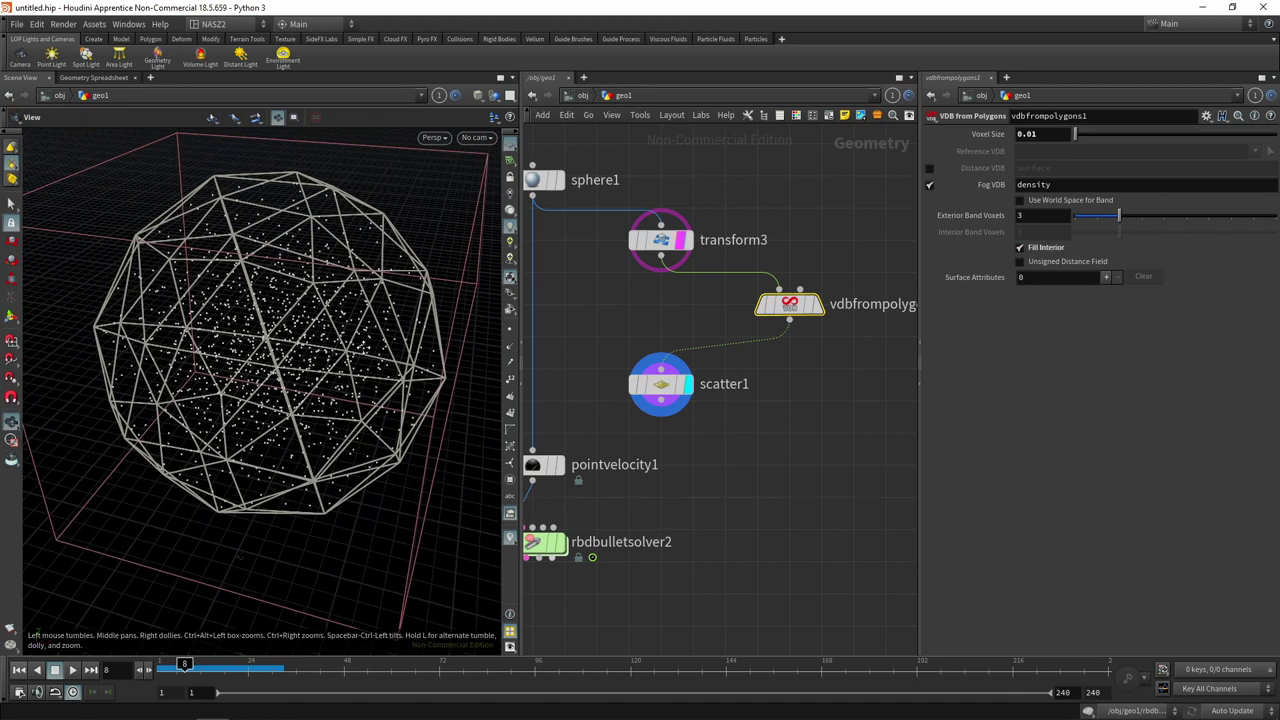
{"action": "left_click", "coordinate": [1030, 250]}
{"action": "mouse_move", "coordinate": [220, 363]}
{"action": "left_mouse_down"}
{"action": "mouse_move", "coordinate": [318, 313]}
{"action": "mouse_move", "coordinate": [206, 366]}
{"action": "mouse_move", "coordinate": [220, 346]}
{"action": "mouse_move", "coordinate": [420, 345]}
{"action": "left_mouse_up"}
{"action": "left_click_drag", "start_coordinate": [662, 263], "coordinate": [660, 370]}
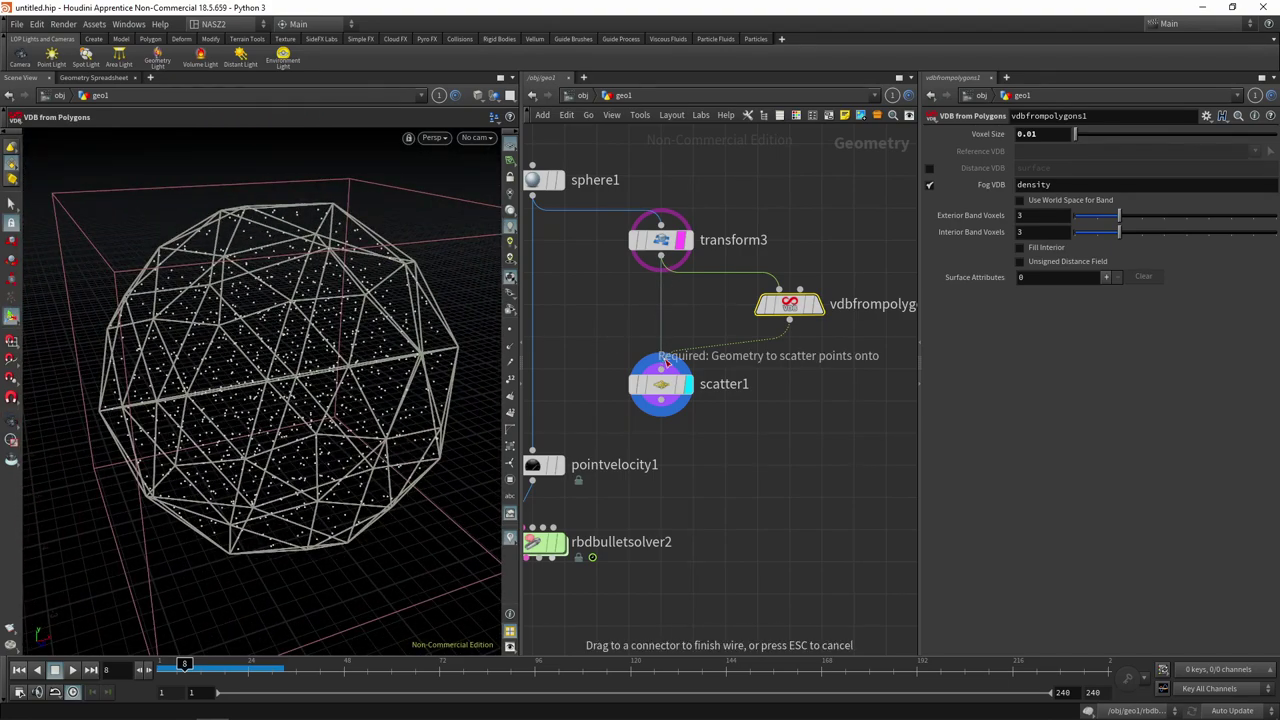
{"action": "mouse_move", "coordinate": [277, 249]}
{"action": "left_mouse_down"}
{"action": "mouse_move", "coordinate": [343, 243]}
{"action": "mouse_move", "coordinate": [286, 249]}
{"action": "left_mouse_up"}
{"action": "left_click_drag", "start_coordinate": [385, 305], "coordinate": [405, 313]}
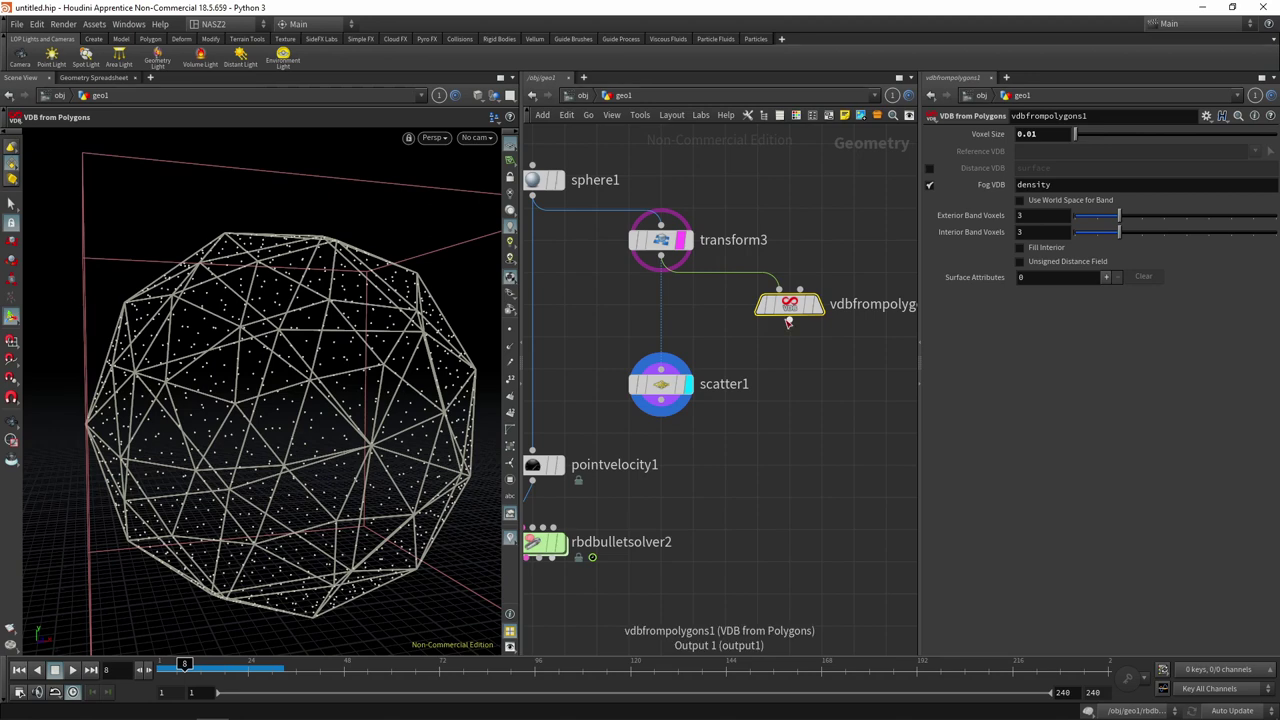
{"action": "left_click_drag", "start_coordinate": [790, 317], "coordinate": [660, 373]}
{"action": "mouse_move", "coordinate": [346, 334]}
{"action": "left_mouse_down"}
{"action": "mouse_move", "coordinate": [291, 323]}
{"action": "mouse_move", "coordinate": [257, 366]}
{"action": "mouse_move", "coordinate": [354, 337]}
{"action": "left_mouse_up"}
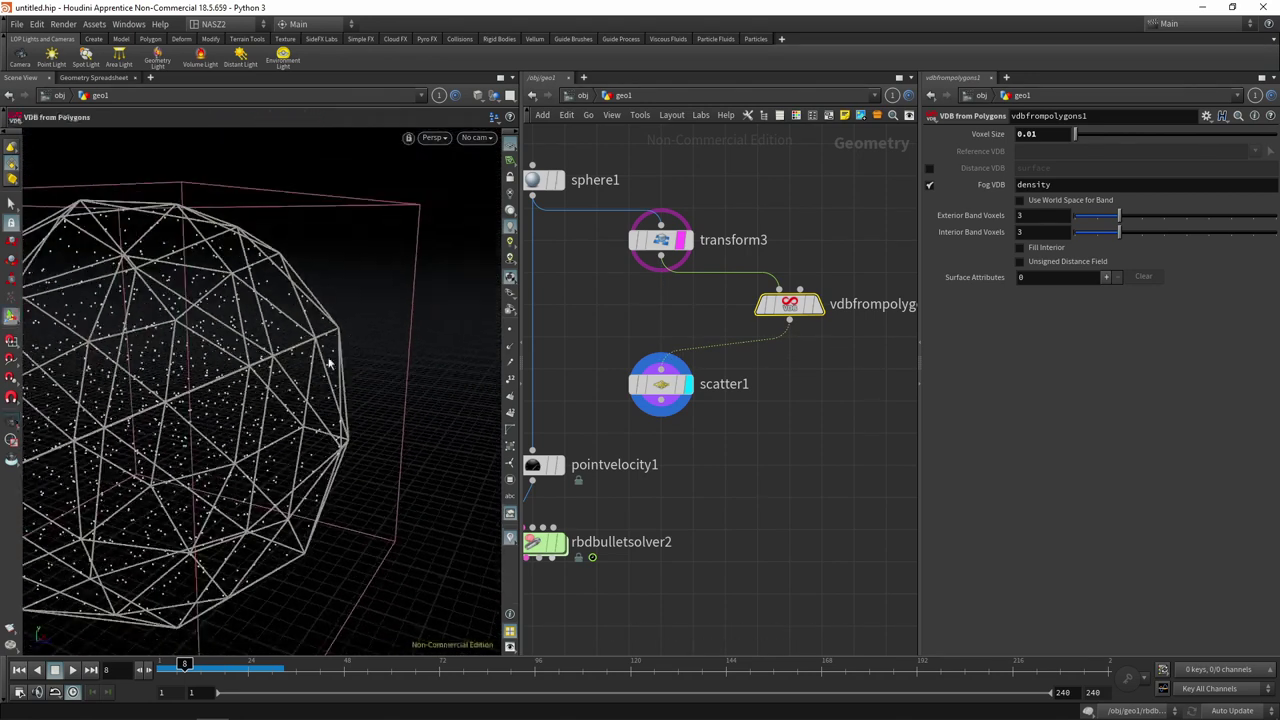
{"action": "middle_click_drag", "start_coordinate": [805, 383], "coordinate": [794, 377]}
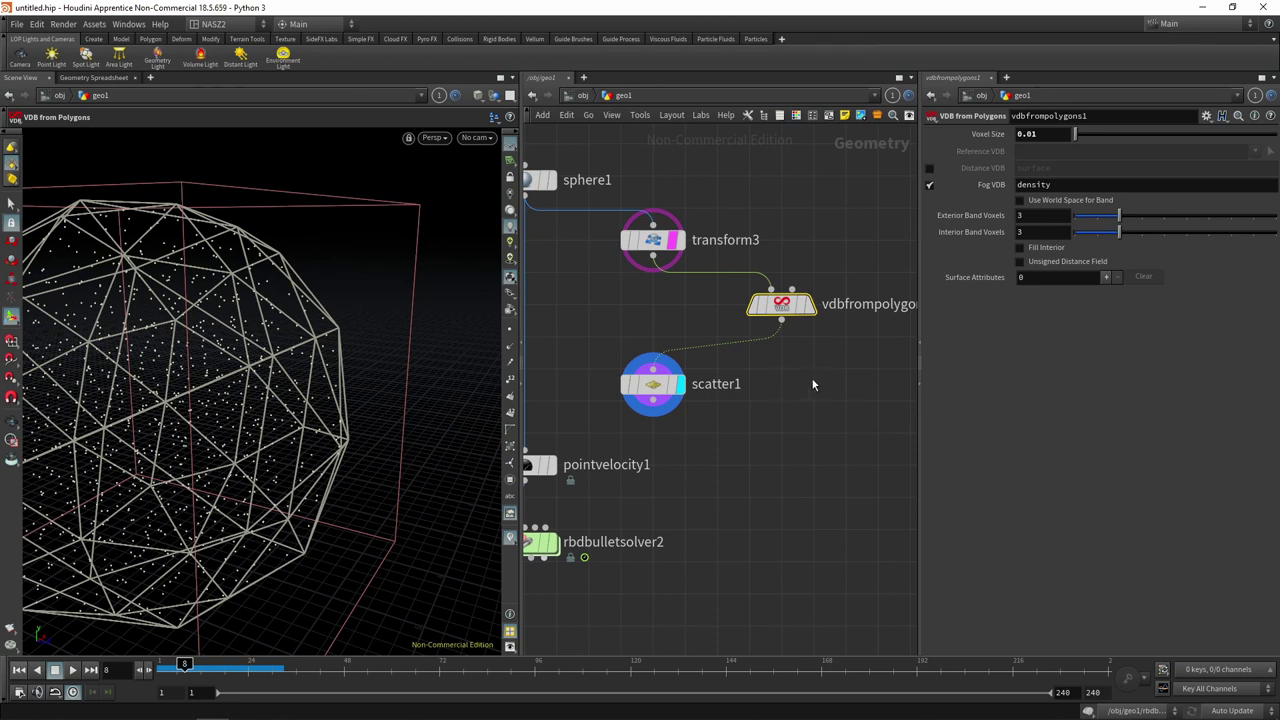
{"action": "key", "text": "Tab"}
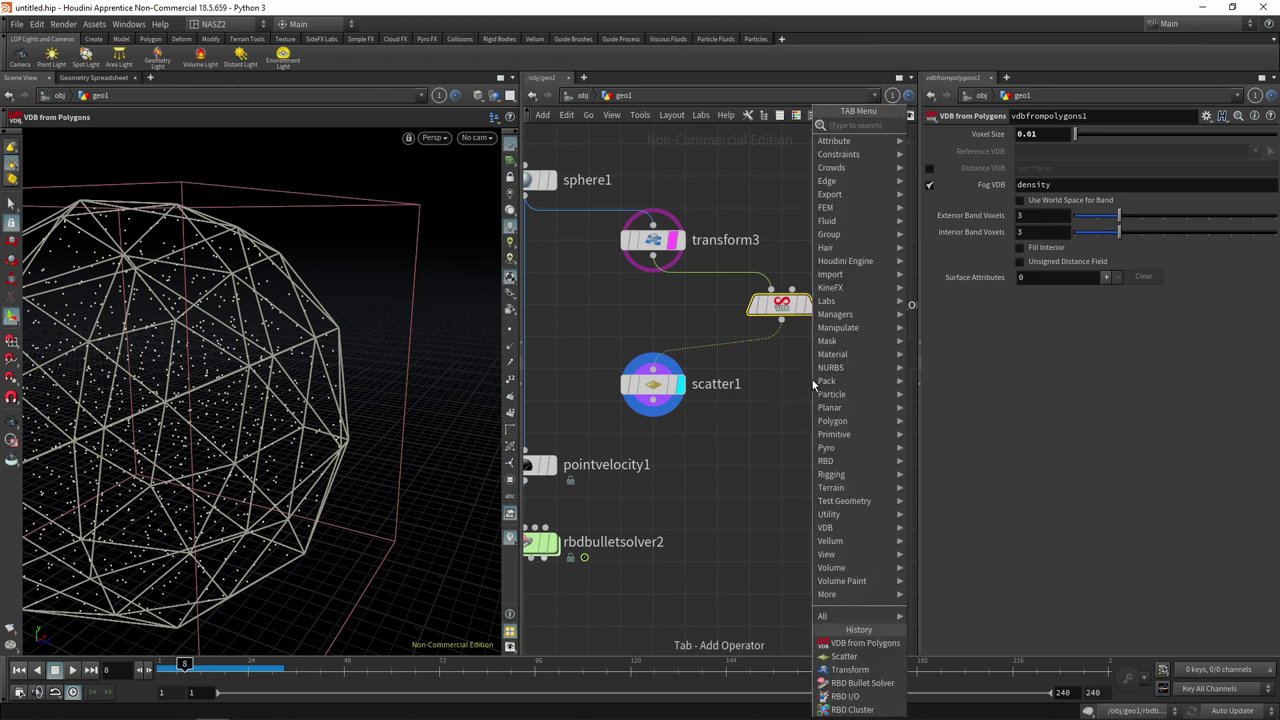
- Add pointsfromvolume1 fed by vdbfrompolygons1 and display its points
{"action": "type", "text": "po"}
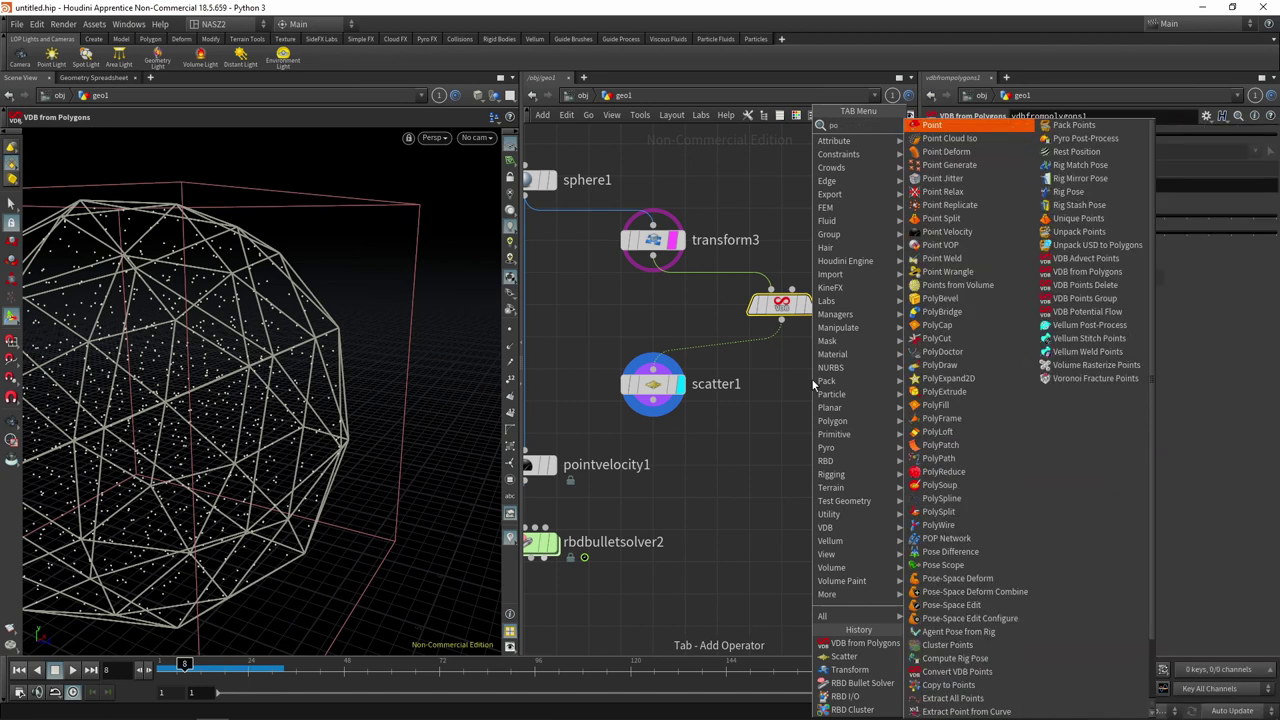
{"action": "type", "text": "in"}
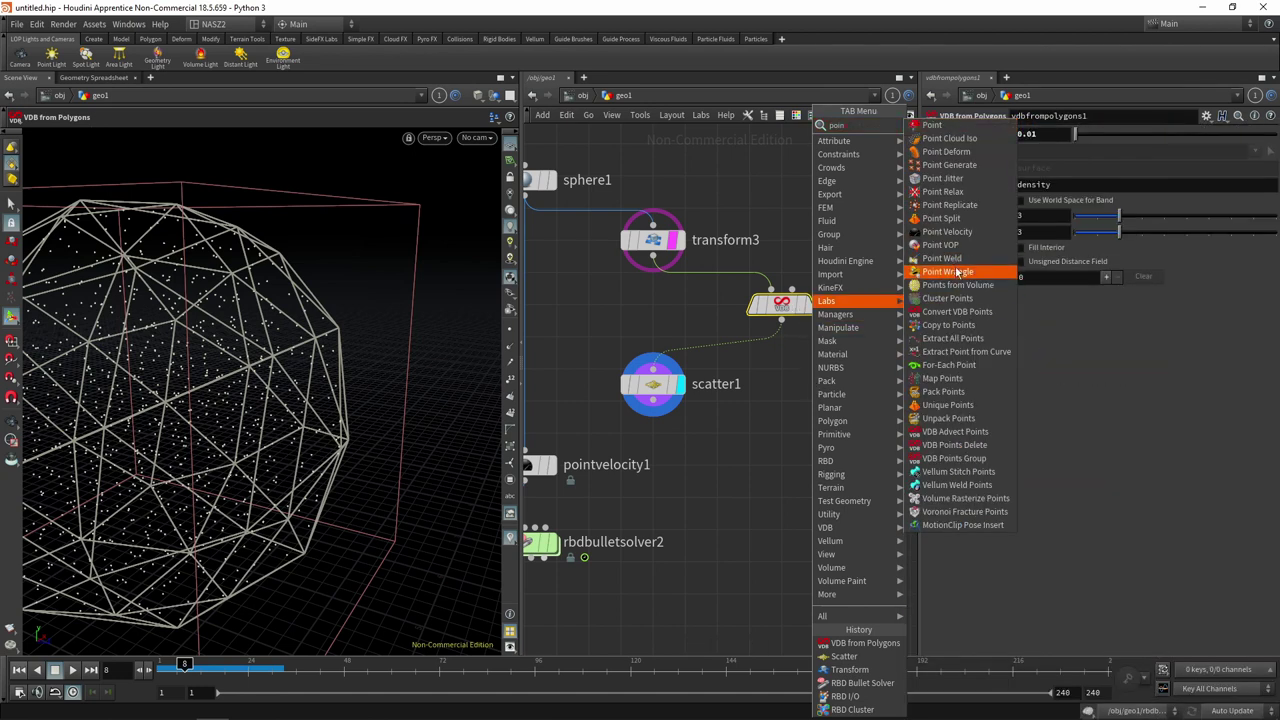
{"action": "left_click", "coordinate": [957, 285]}
{"action": "left_click", "coordinate": [795, 400]}
{"action": "left_click_drag", "start_coordinate": [785, 328], "coordinate": [799, 387]}
{"action": "left_click", "coordinate": [820, 401]}
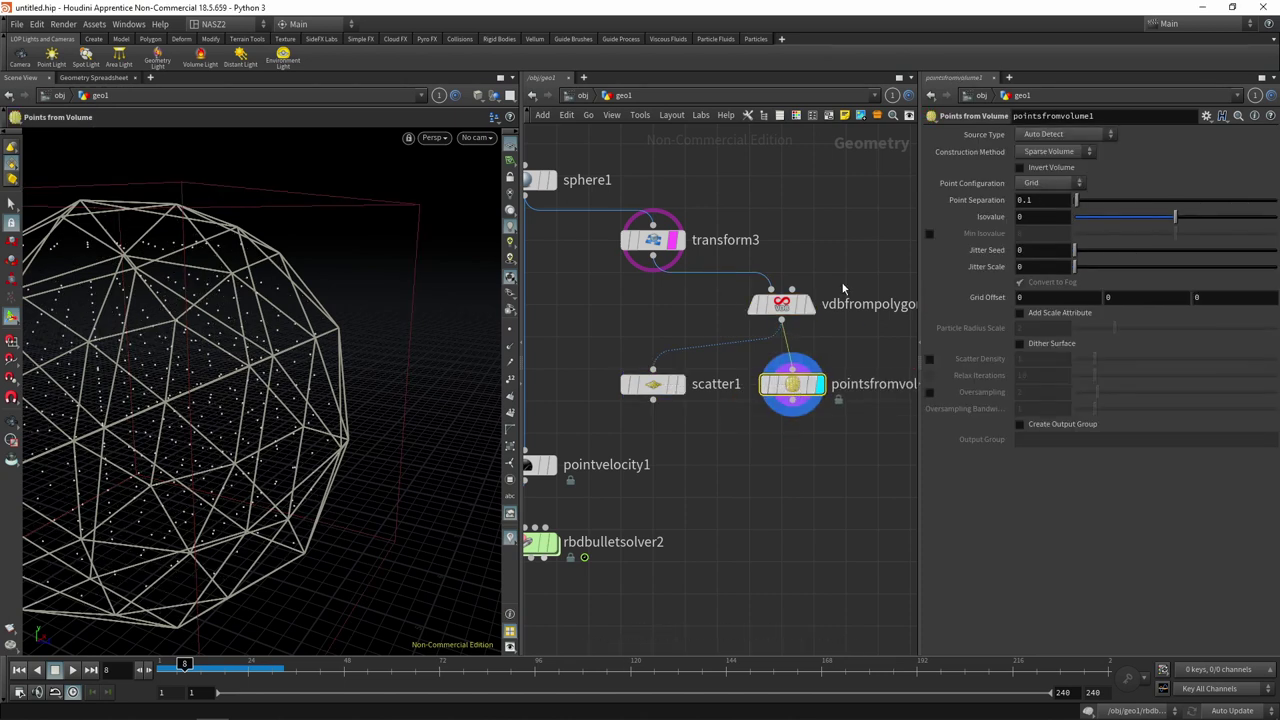
{"action": "key", "text": "Escape"}
{"action": "mouse_move", "coordinate": [500, 386]}
{"action": "left_mouse_down"}
{"action": "mouse_move", "coordinate": [457, 314]}
{"action": "mouse_move", "coordinate": [309, 294]}
{"action": "mouse_move", "coordinate": [271, 309]}
{"action": "mouse_move", "coordinate": [331, 334]}
{"action": "mouse_move", "coordinate": [420, 310]}
{"action": "left_mouse_up"}
- Untemplate transform3, use Tetrahedral points at 0.089 separation, then display scatter1 again
{"action": "left_click", "coordinate": [676, 240]}
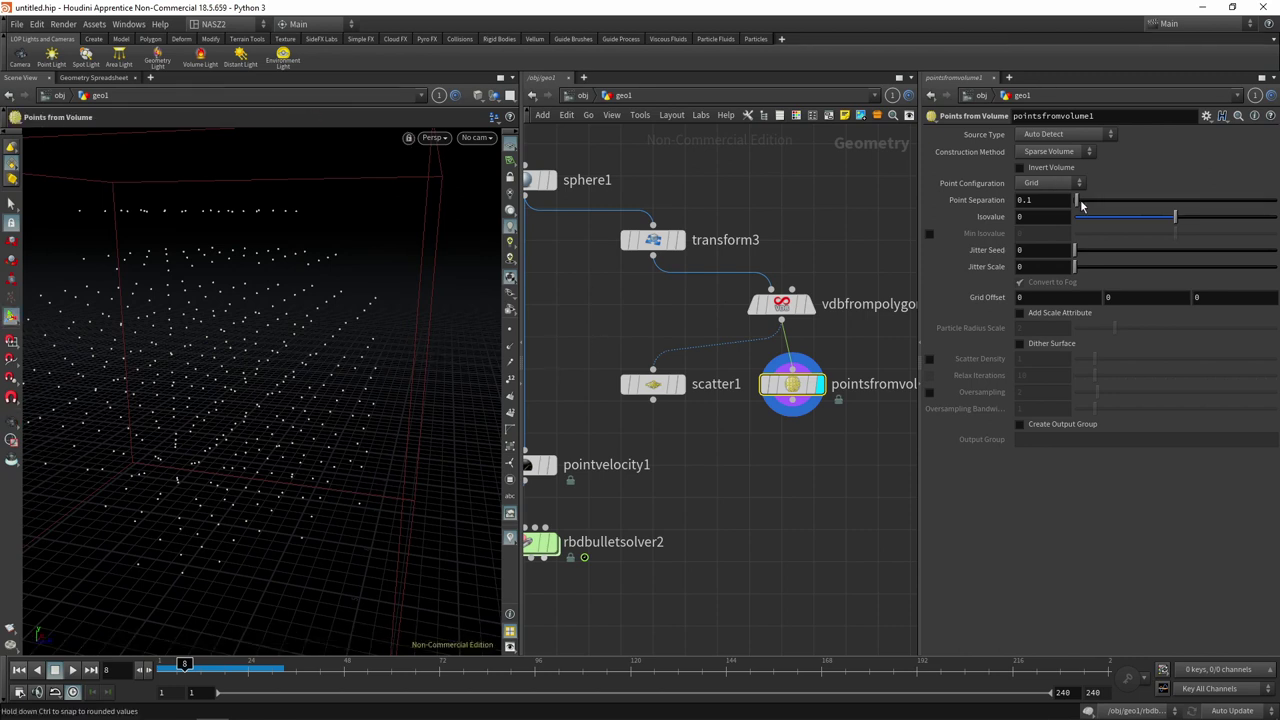
{"action": "middle_click_drag", "start_coordinate": [1052, 200], "coordinate": [1052, 235]}
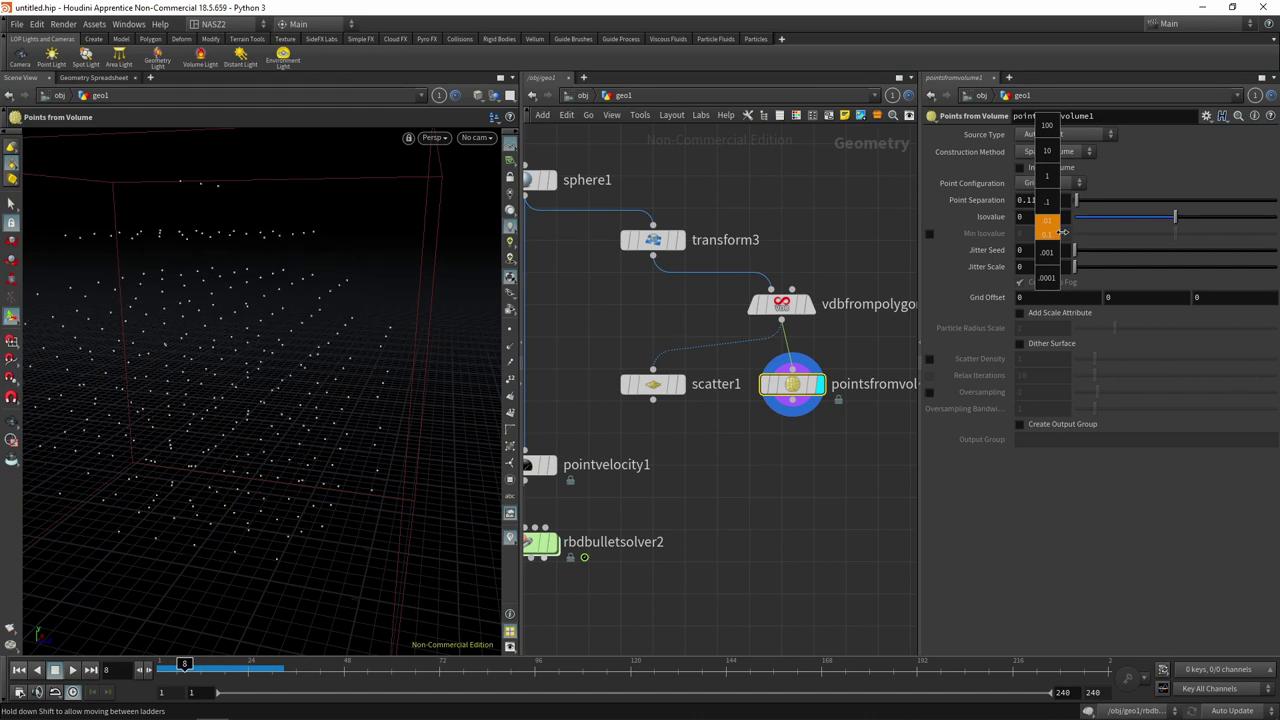
{"action": "middle_click_drag", "start_coordinate": [1052, 233], "coordinate": [1070, 235]}
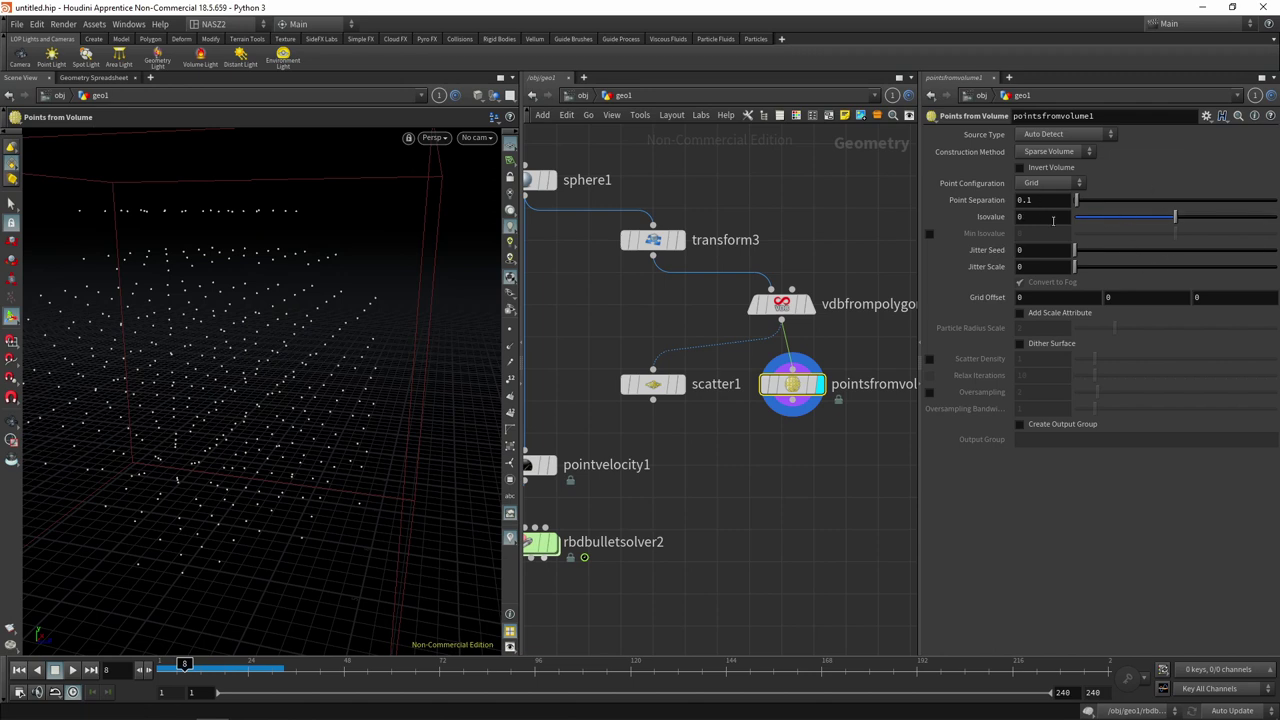
{"action": "left_click", "coordinate": [1063, 186]}
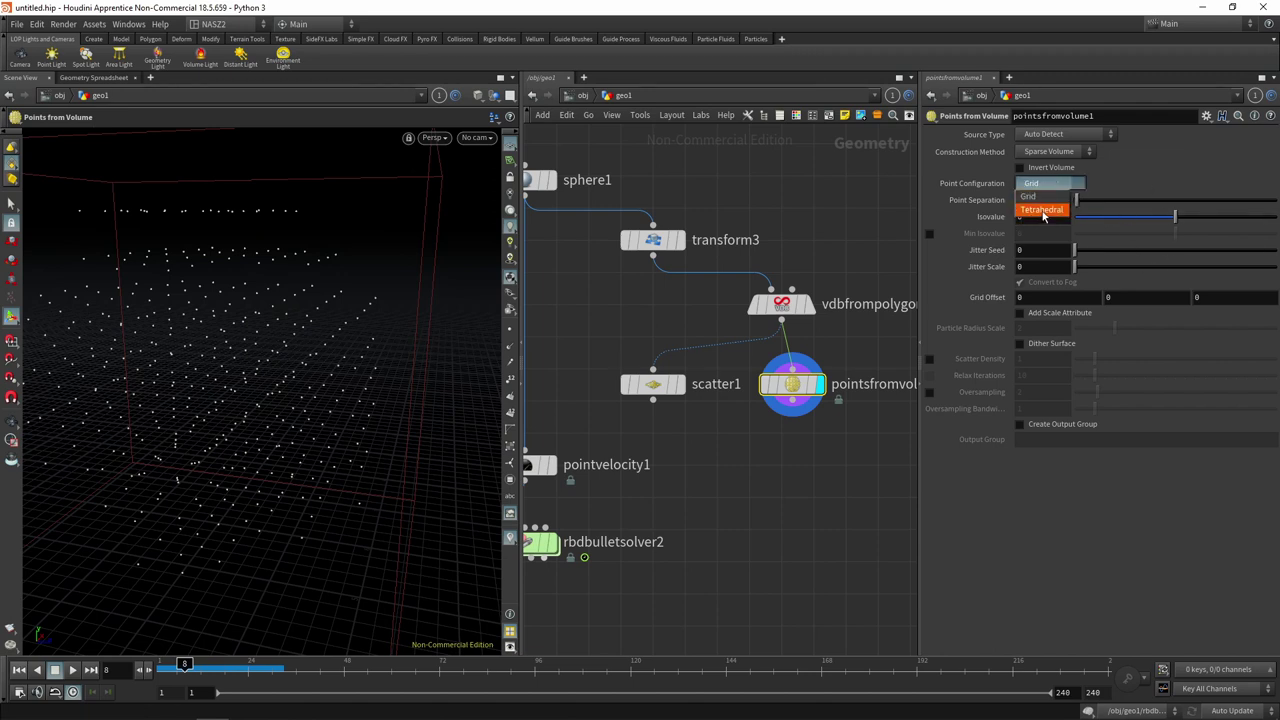
{"action": "left_click", "coordinate": [1043, 212]}
{"action": "key", "text": "Escape"}
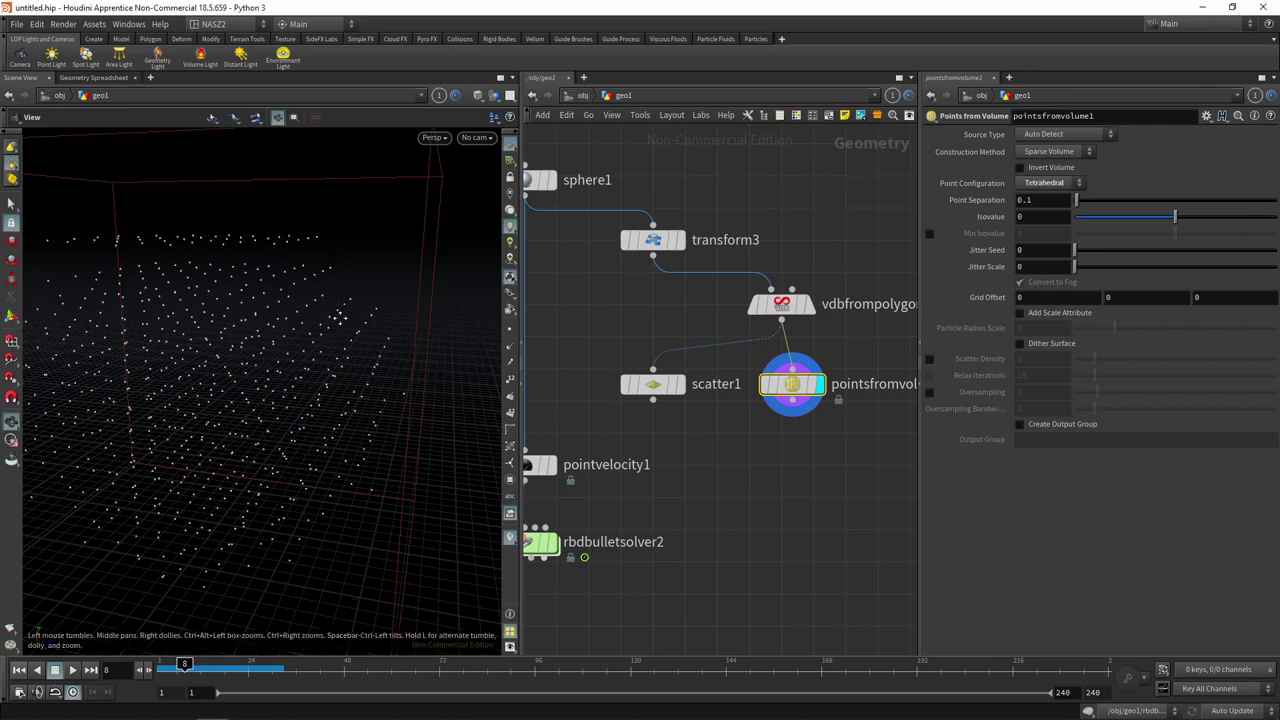
{"action": "mouse_move", "coordinate": [380, 286]}
{"action": "left_mouse_down"}
{"action": "mouse_move", "coordinate": [320, 320]}
{"action": "mouse_move", "coordinate": [293, 255]}
{"action": "mouse_move", "coordinate": [380, 260]}
{"action": "left_mouse_up"}
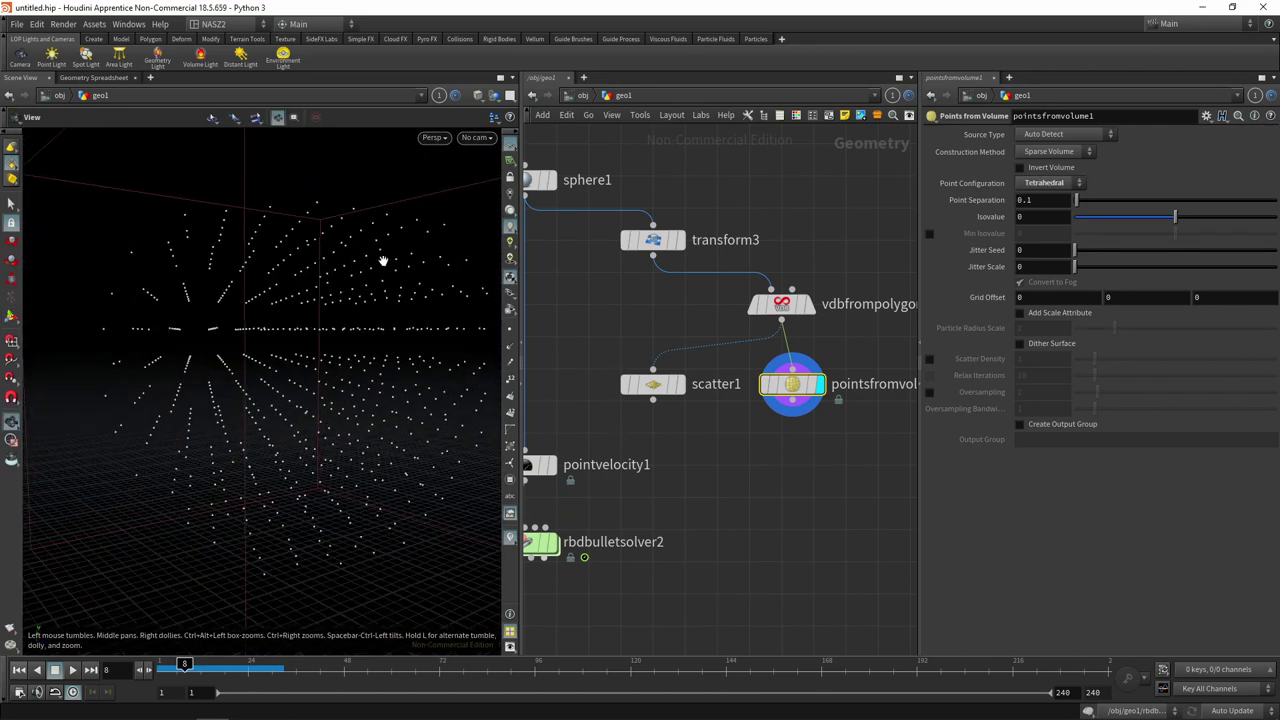
{"action": "key", "text": "Return"}
{"action": "mouse_move", "coordinate": [1040, 201]}
{"action": "middle_mouse_down"}
{"action": "mouse_move", "coordinate": [1062, 220]}
{"action": "mouse_move", "coordinate": [988, 239]}
{"action": "middle_mouse_up"}
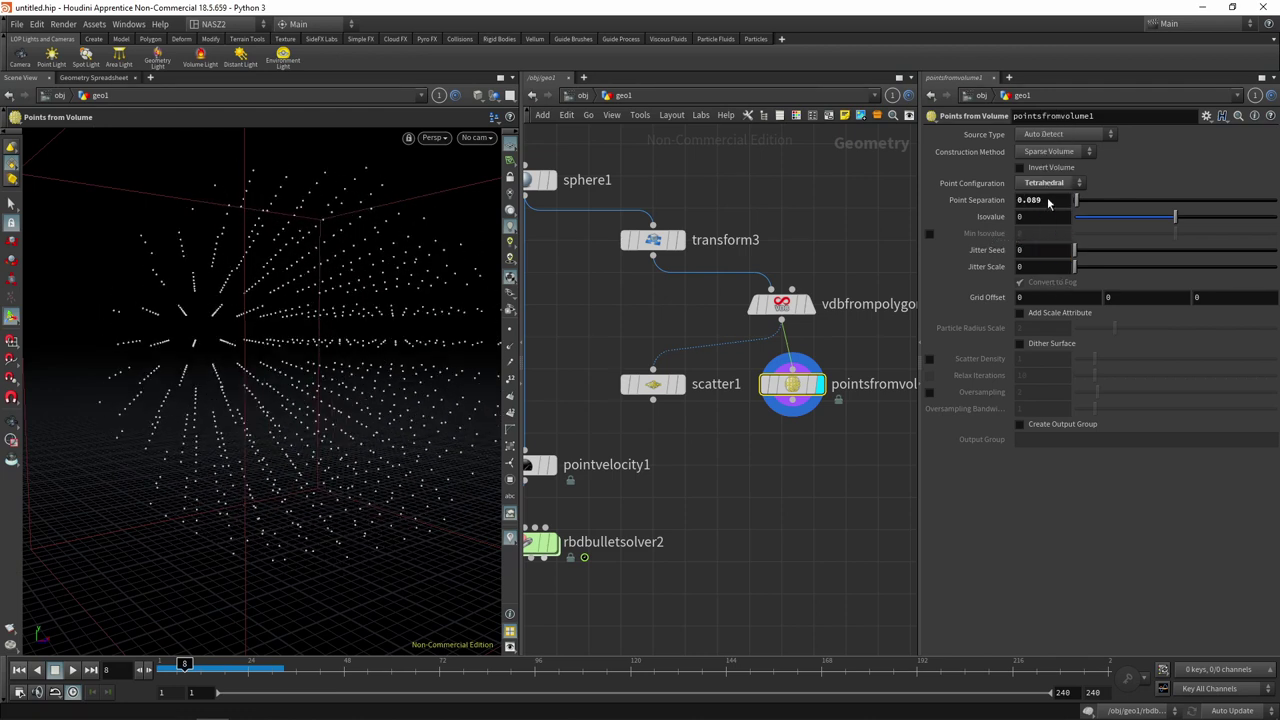
{"action": "left_click", "coordinate": [681, 386]}
{"action": "left_click", "coordinate": [648, 385]}
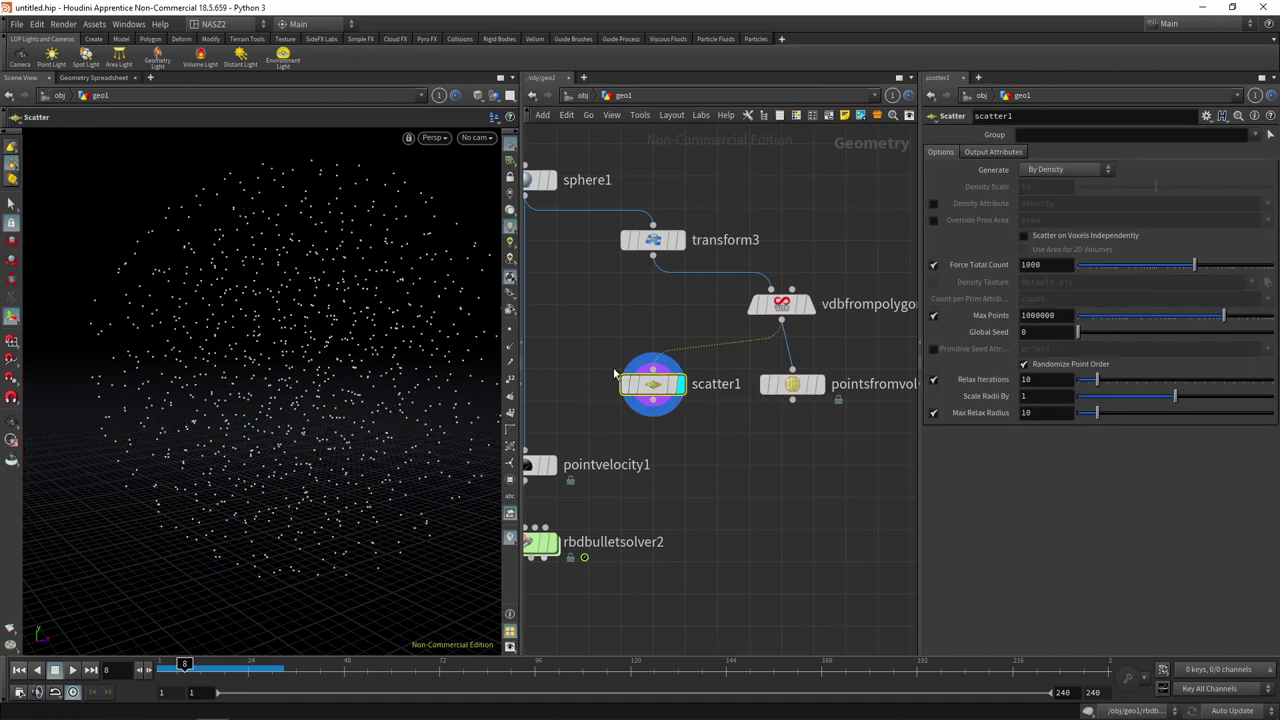
- Box-select the sphere branch nodes and display rbdmaterialfracture1's fractured pillar
{"action": "scroll", "coordinate": [725, 450], "scroll_direction": "down", "scroll_amount": 5}
{"action": "middle_click_drag", "start_coordinate": [803, 373], "coordinate": [857, 342]}
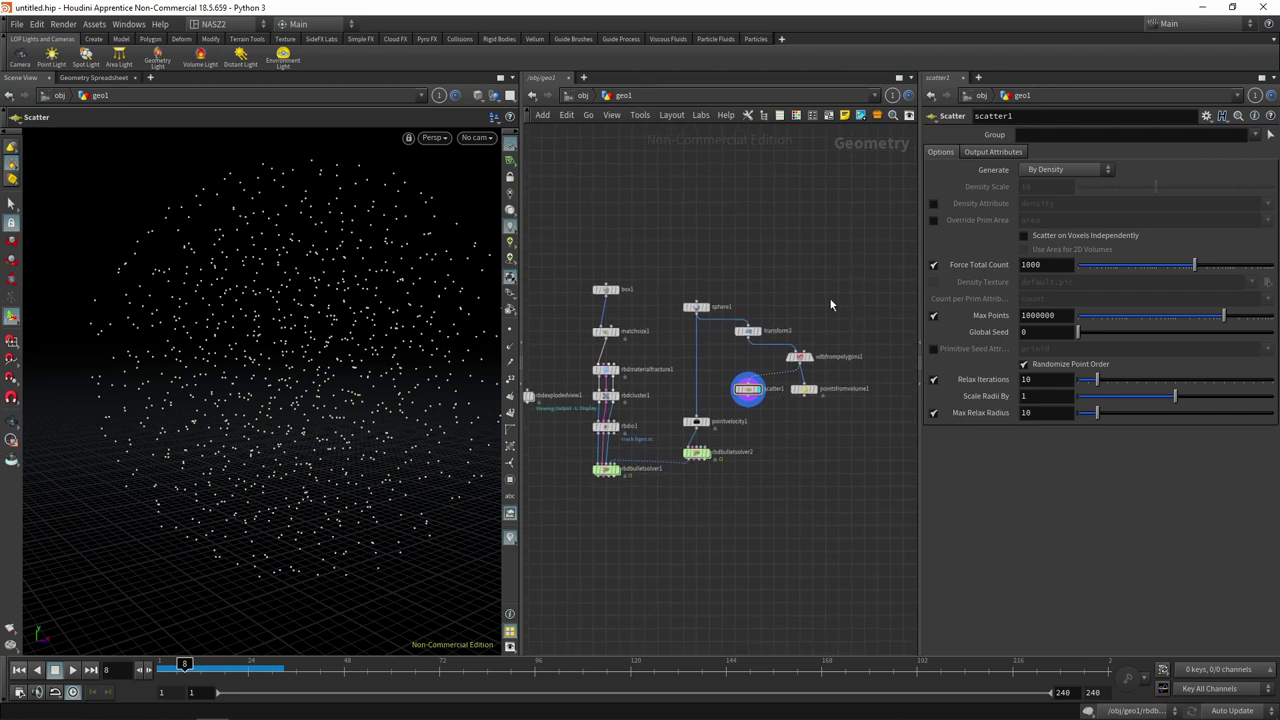
{"action": "mouse_move", "coordinate": [861, 241]}
{"action": "left_mouse_down"}
{"action": "mouse_move", "coordinate": [680, 404]}
{"action": "mouse_move", "coordinate": [750, 337]}
{"action": "left_mouse_up"}
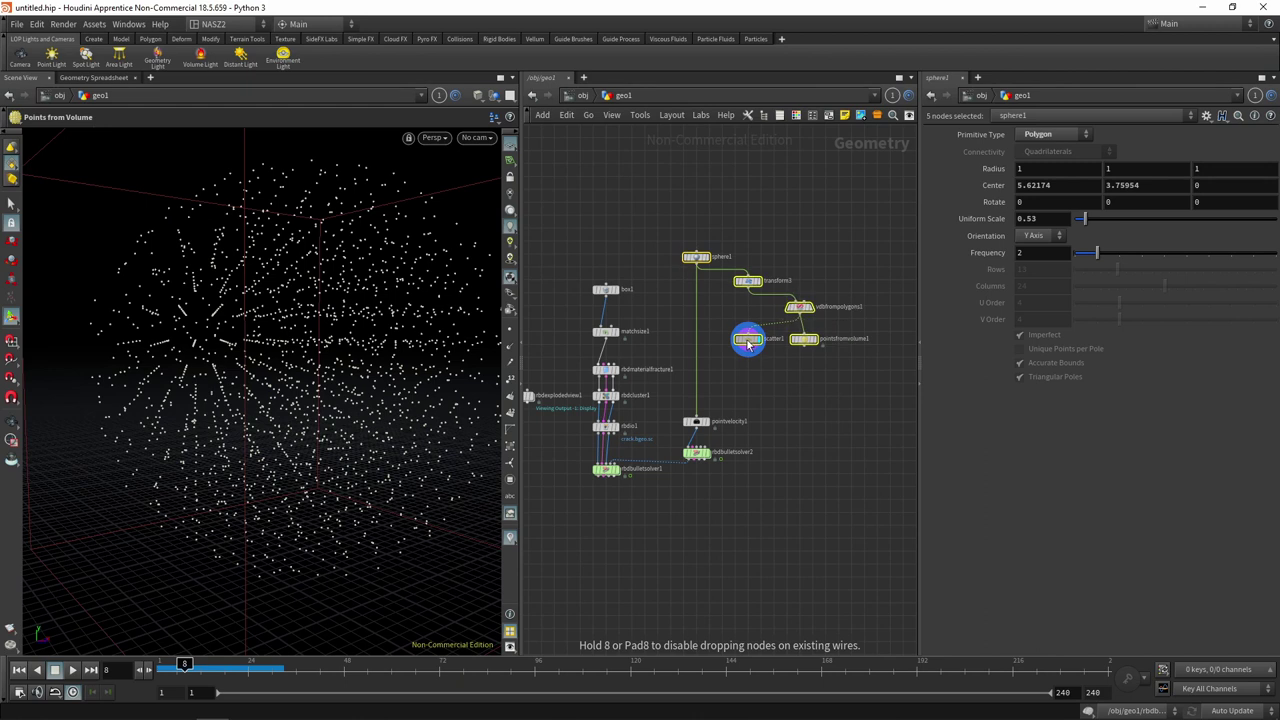
{"action": "scroll", "coordinate": [685, 377], "scroll_direction": "up", "scroll_amount": 5}
{"action": "middle_click_drag", "start_coordinate": [629, 364], "coordinate": [729, 364]}
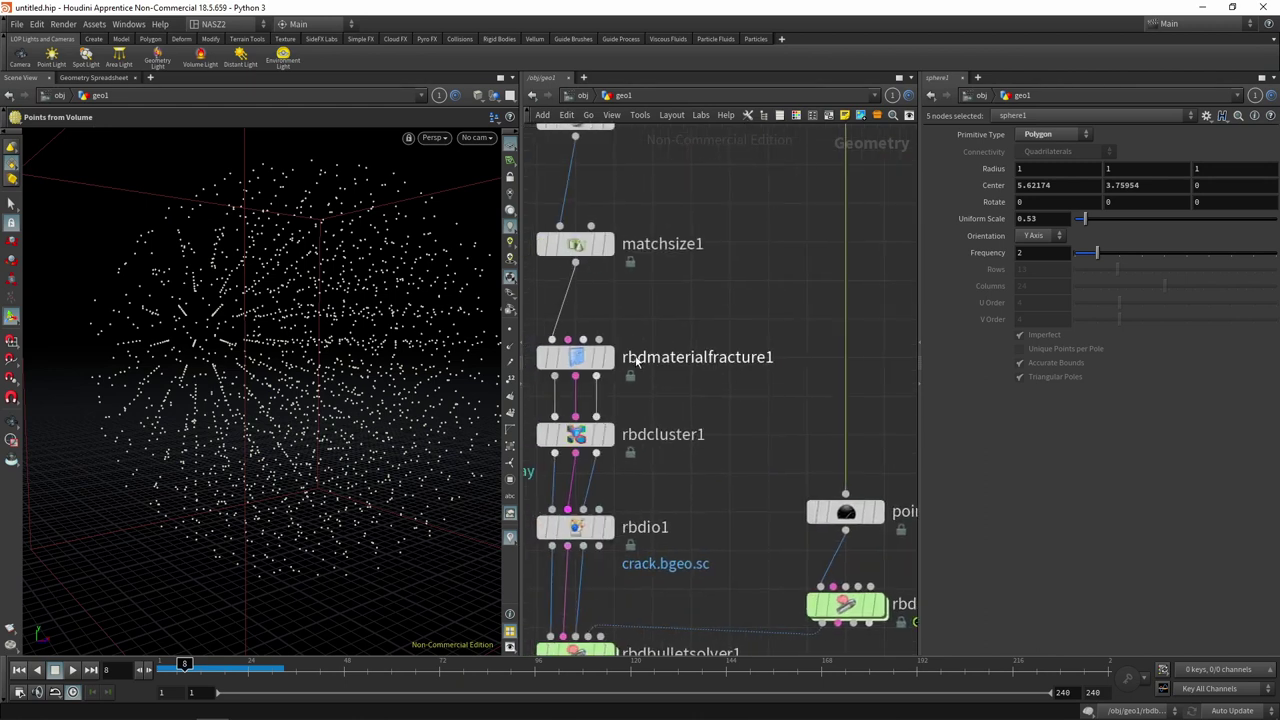
{"action": "left_click", "coordinate": [606, 357]}
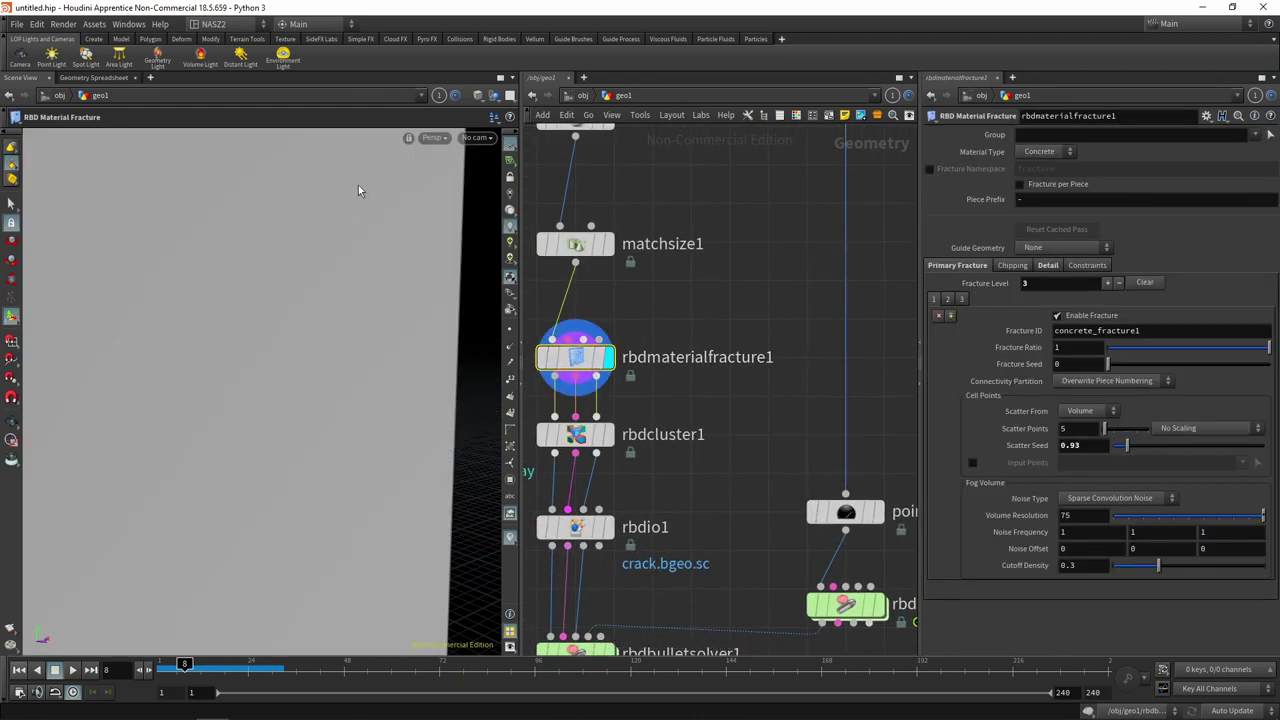
- Frame and orbit the viewport to inspect the fractured concrete column from several faces
{"action": "key", "text": "Escape"}
{"action": "scroll", "coordinate": [366, 329], "scroll_direction": "down", "scroll_amount": 3}
{"action": "scroll", "coordinate": [389, 306], "scroll_direction": "down", "scroll_amount": 3}
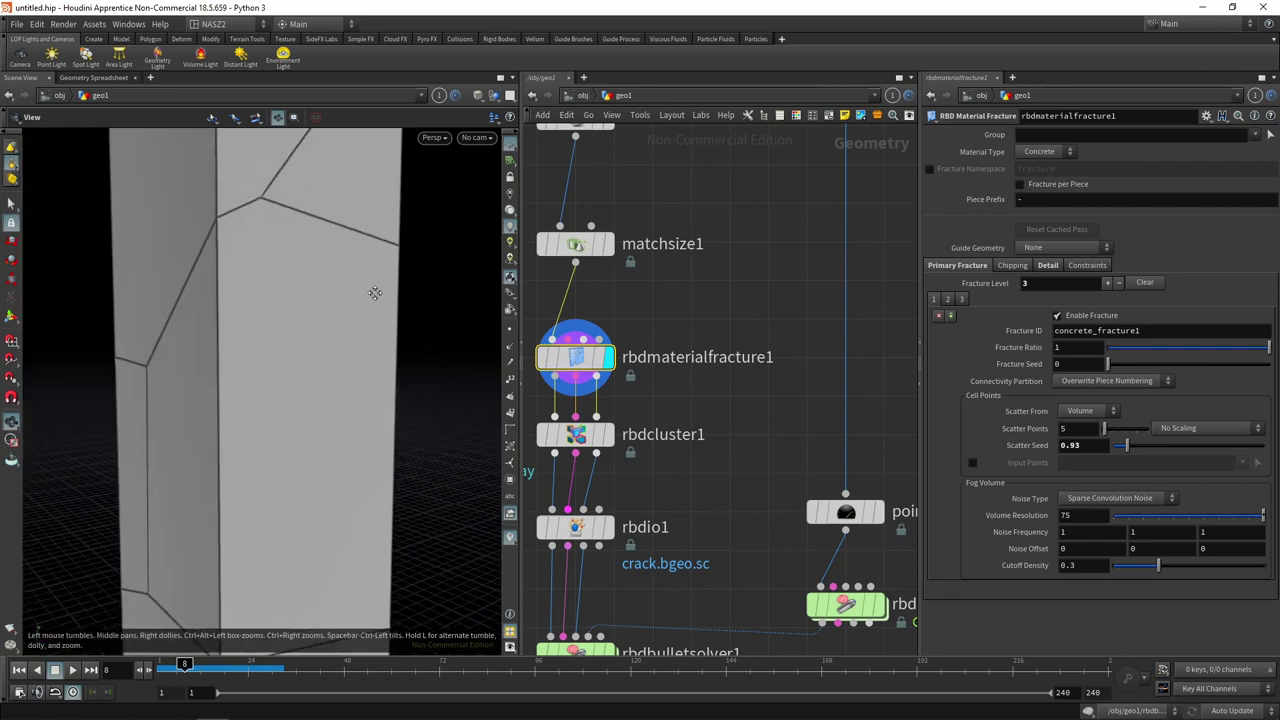
{"action": "scroll", "coordinate": [363, 266], "scroll_direction": "down", "scroll_amount": 3}
{"action": "key", "text": "Return"}
{"action": "key", "text": "Escape"}
{"action": "scroll", "coordinate": [375, 440], "scroll_direction": "down", "scroll_amount": 3}
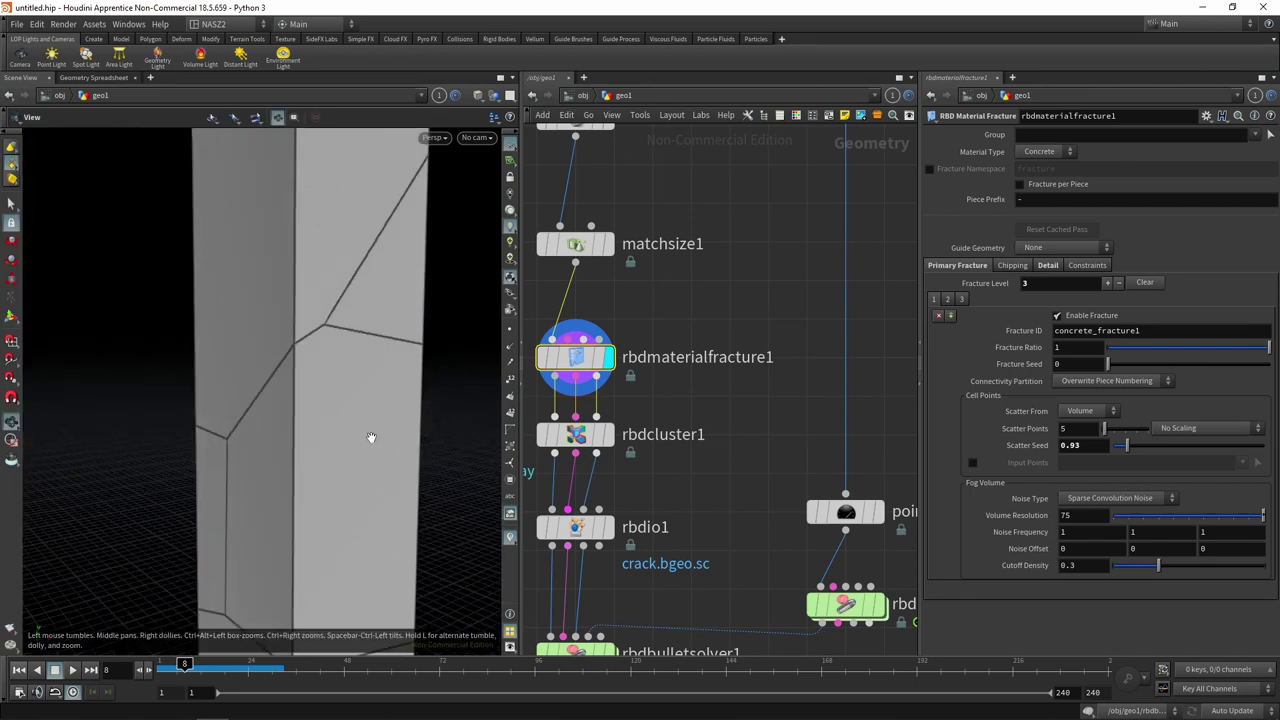
{"action": "scroll", "coordinate": [370, 420], "scroll_direction": "down", "scroll_amount": 3}
{"action": "scroll", "coordinate": [365, 405], "scroll_direction": "down", "scroll_amount": 2}
{"action": "key", "text": "Return"}
{"action": "key", "text": "Escape"}
{"action": "left_click_drag", "start_coordinate": [377, 405], "coordinate": [389, 309]}
{"action": "mouse_move", "coordinate": [423, 366]}
{"action": "left_mouse_down"}
{"action": "mouse_move", "coordinate": [318, 378]}
{"action": "mouse_move", "coordinate": [380, 374]}
{"action": "mouse_move", "coordinate": [375, 385]}
{"action": "left_mouse_up"}
{"action": "key", "text": "Return"}
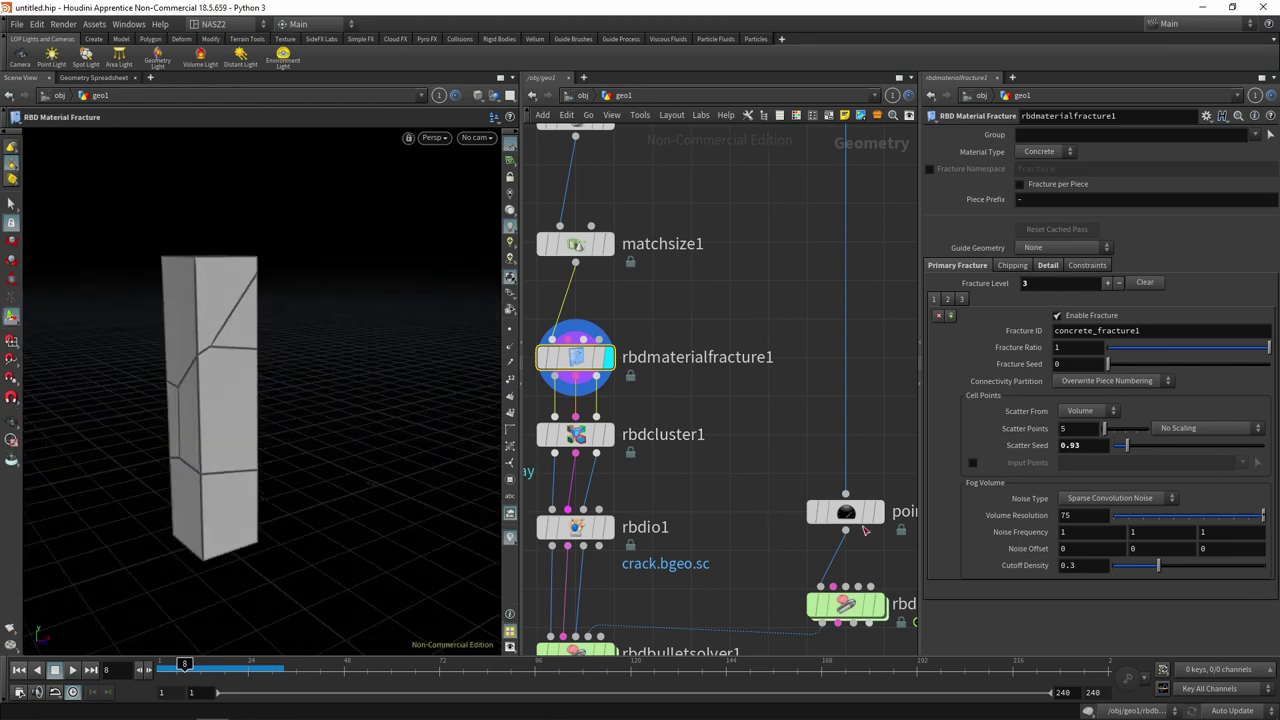
- Template scatter1 so its point cloud overlays beside the pillar, and orbit to view both
{"action": "middle_click_drag", "start_coordinate": [866, 530], "coordinate": [706, 552]}
{"action": "scroll", "coordinate": [848, 337], "scroll_direction": "down", "scroll_amount": 5}
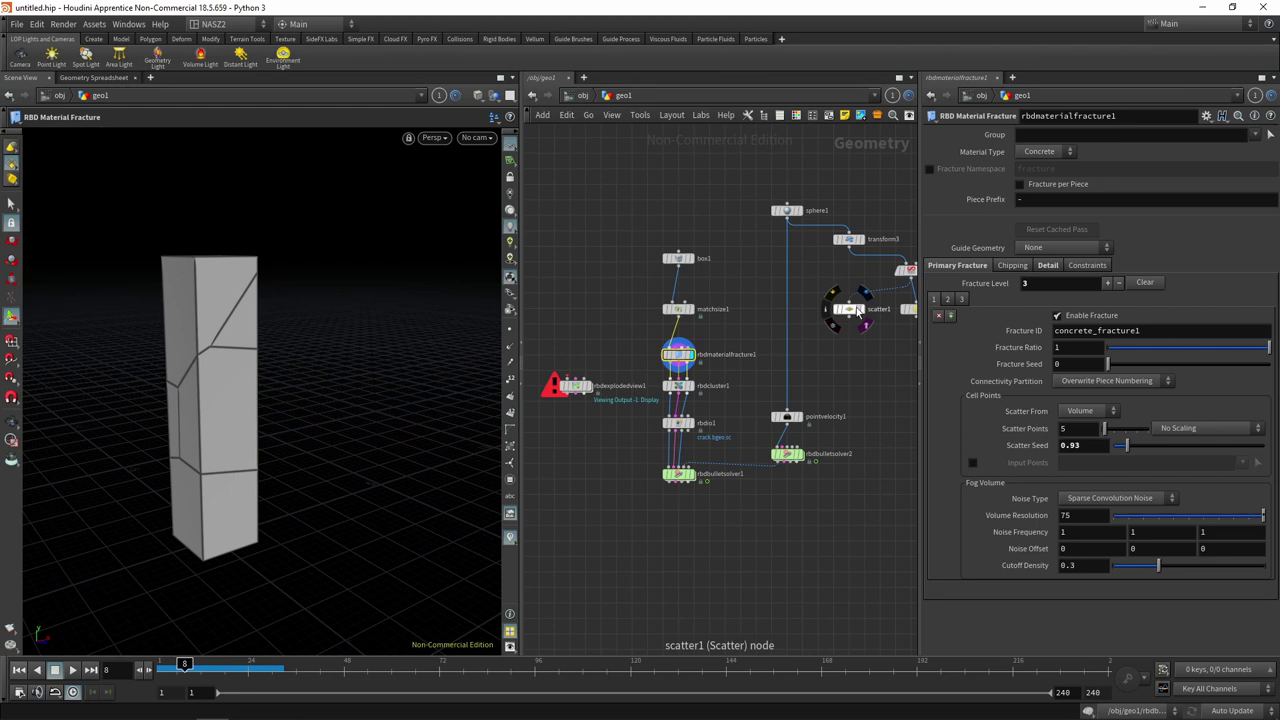
{"action": "left_click", "coordinate": [858, 316]}
{"action": "key", "text": "Escape"}
{"action": "mouse_move", "coordinate": [208, 394]}
{"action": "left_mouse_down"}
{"action": "mouse_move", "coordinate": [306, 328]}
{"action": "mouse_move", "coordinate": [281, 343]}
{"action": "mouse_move", "coordinate": [366, 337]}
{"action": "left_mouse_up"}
{"action": "scroll", "coordinate": [374, 340], "scroll_direction": "up", "scroll_amount": 2}
{"action": "scroll", "coordinate": [323, 414], "scroll_direction": "up", "scroll_amount": 2}
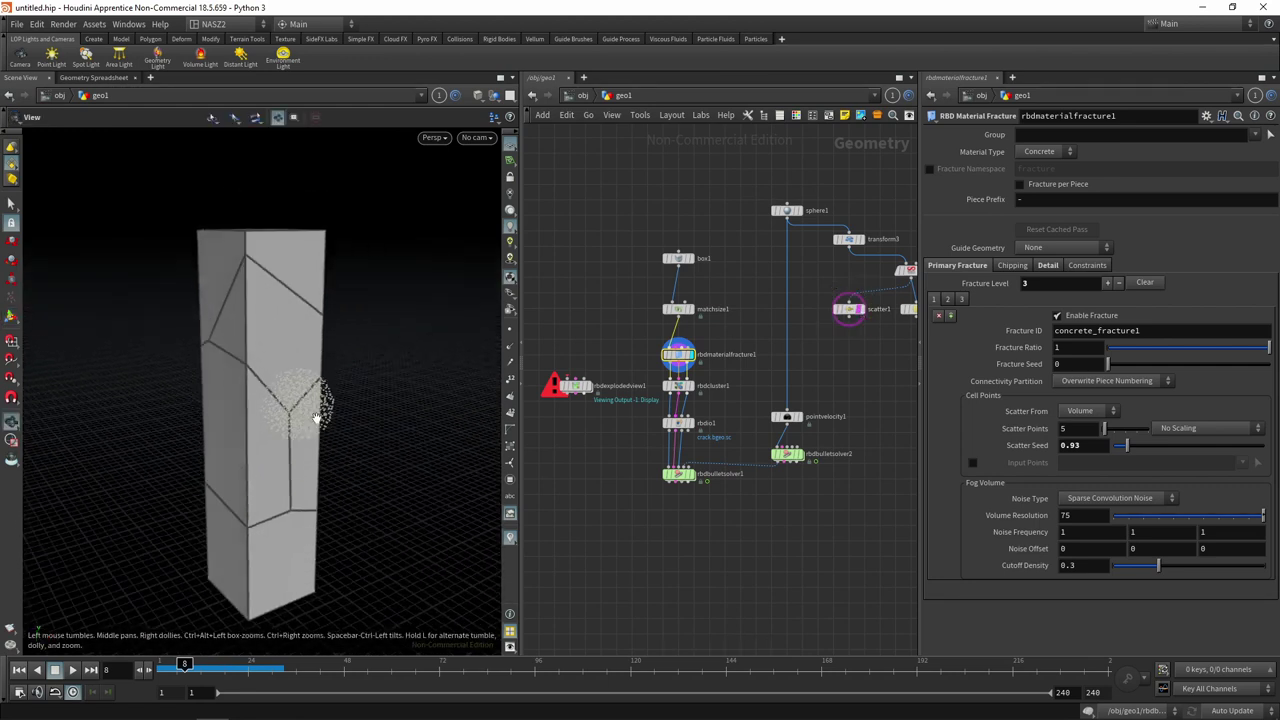
{"action": "scroll", "coordinate": [287, 397], "scroll_direction": "up", "scroll_amount": 3}
{"action": "mouse_move", "coordinate": [287, 397]}
{"action": "left_mouse_down"}
{"action": "mouse_move", "coordinate": [271, 457]}
{"action": "mouse_move", "coordinate": [286, 409]}
{"action": "mouse_move", "coordinate": [270, 413]}
{"action": "left_mouse_up"}
{"action": "key", "text": "Return"}
{"action": "scroll", "coordinate": [605, 340], "scroll_direction": "up", "scroll_amount": 3}
{"action": "scroll", "coordinate": [509, 345], "scroll_direction": "up", "scroll_amount": 2}
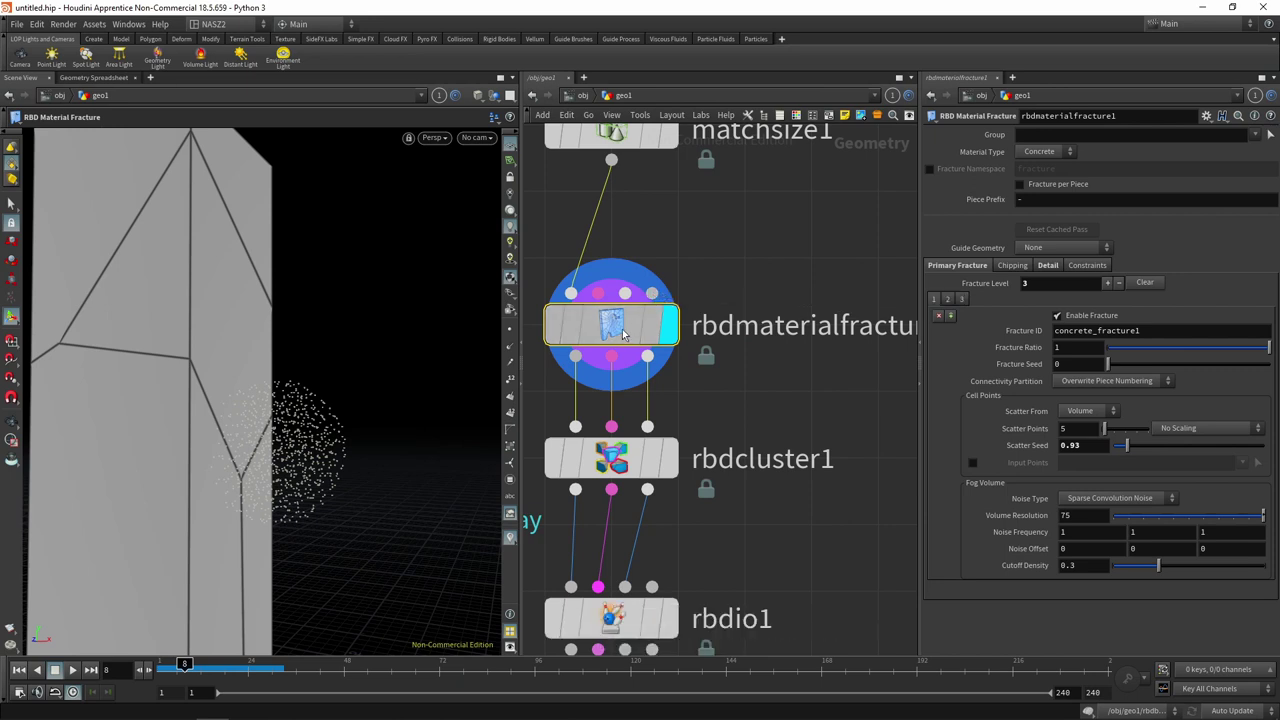
- Check fracture level tabs 2 and 1, then move scatter1 beside matchsize1
{"action": "left_click", "coordinate": [948, 300]}
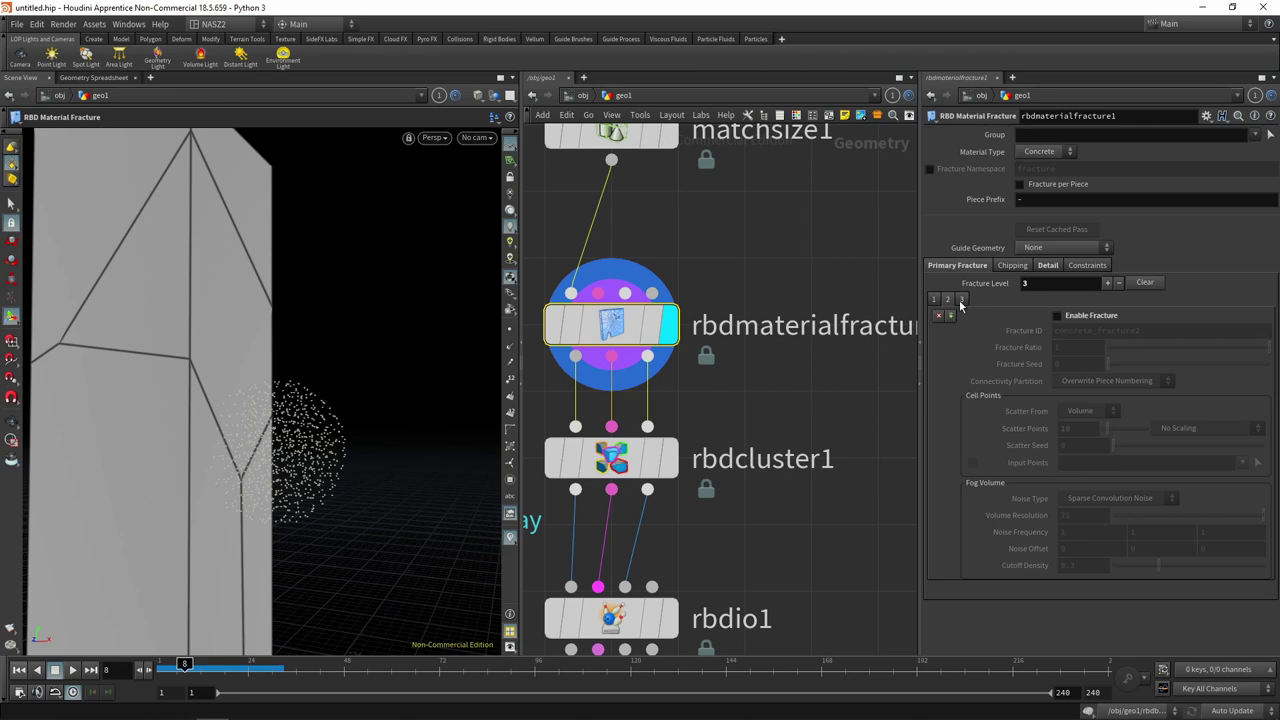
{"action": "left_click", "coordinate": [938, 300]}
{"action": "scroll", "coordinate": [760, 298], "scroll_direction": "down", "scroll_amount": 4}
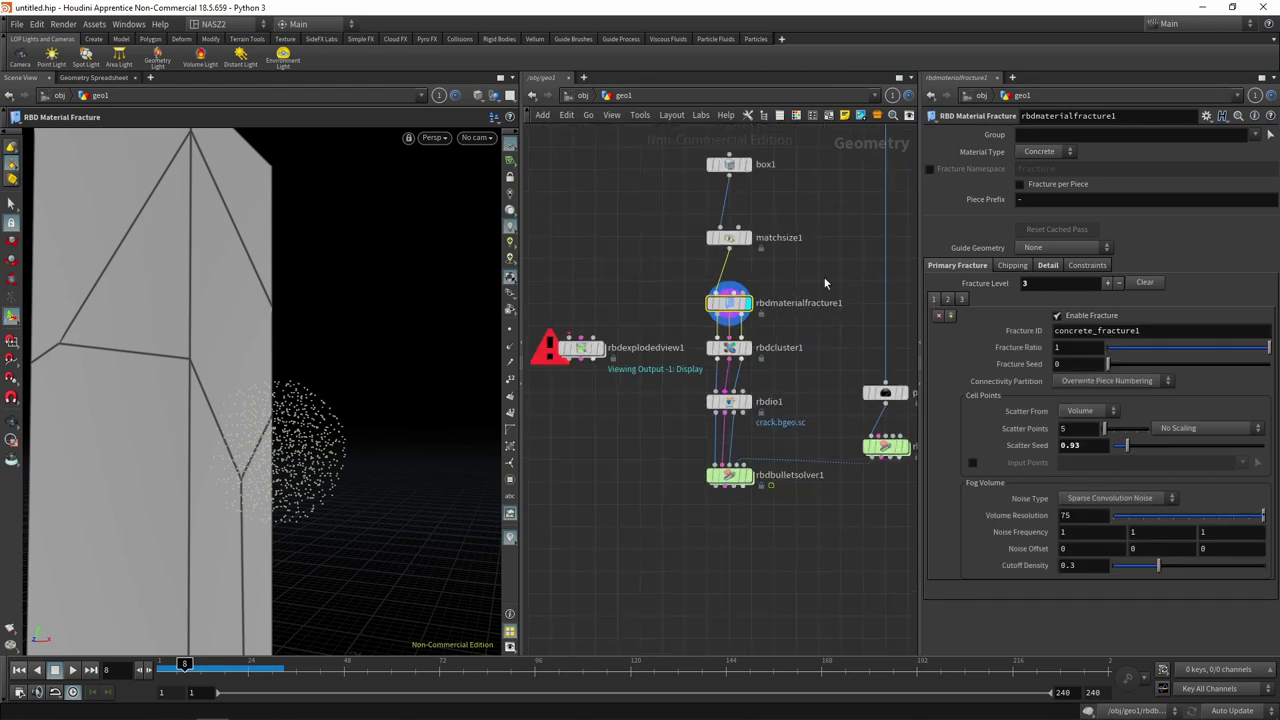
{"action": "left_click_drag", "start_coordinate": [801, 298], "coordinate": [658, 298]}
{"action": "scroll", "coordinate": [560, 330], "scroll_direction": "up", "scroll_amount": 3}
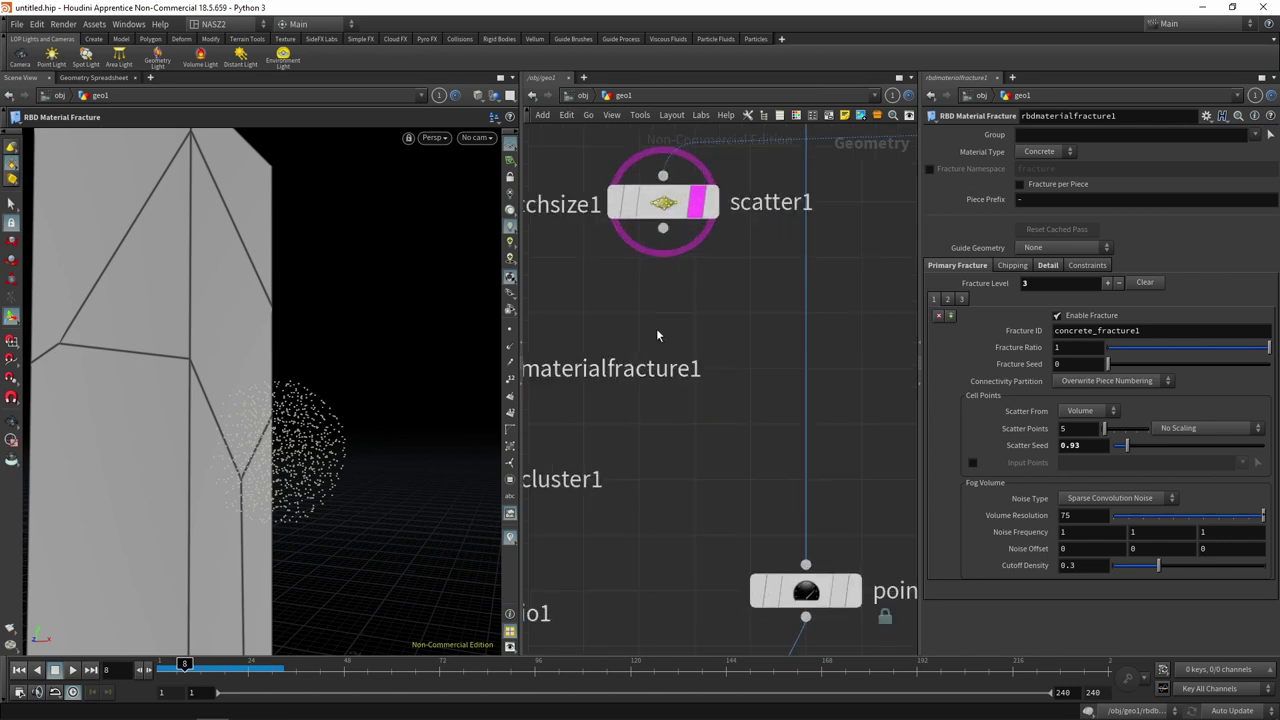
{"action": "scroll", "coordinate": [560, 330], "scroll_direction": "up", "scroll_amount": 2}
- Wire scatter1 into rbdmaterialfracture1's fourth input and enable Use Input Points for cell points
{"action": "left_click_drag", "start_coordinate": [830, 293], "coordinate": [620, 407]}
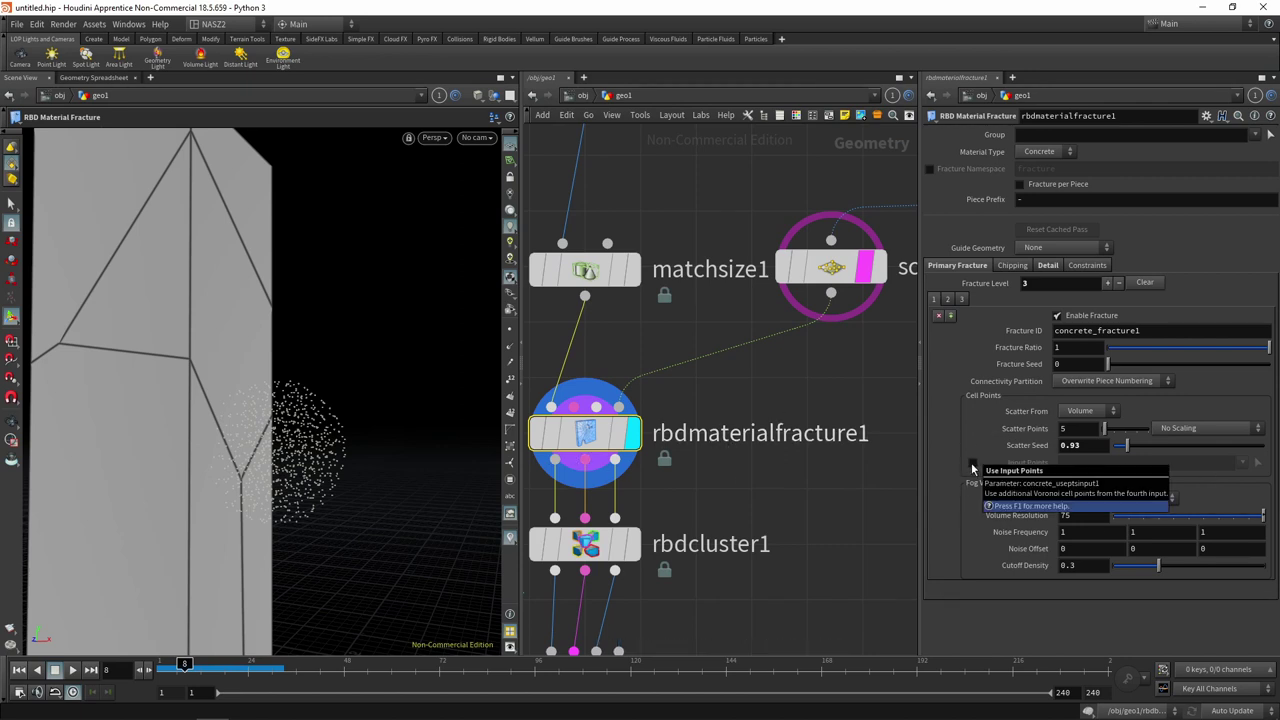
{"action": "left_click", "coordinate": [972, 464]}
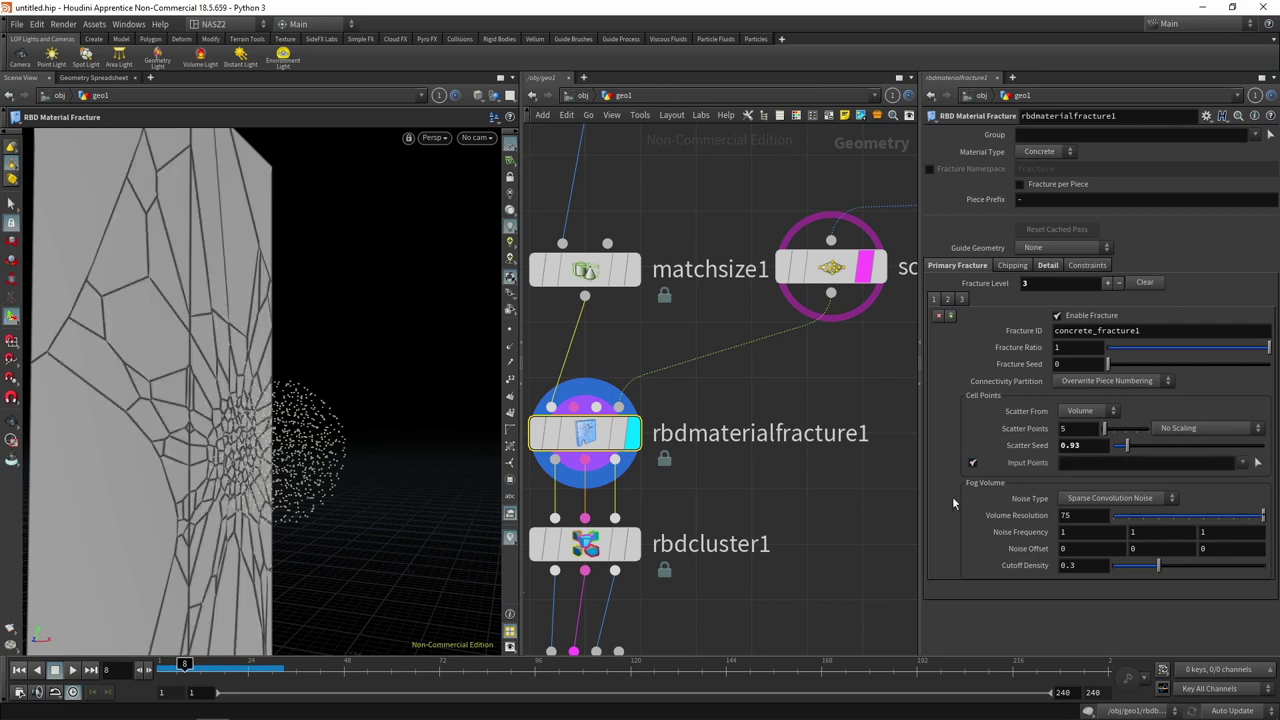
{"action": "mouse_move", "coordinate": [241, 484]}
{"action": "left_mouse_down"}
{"action": "mouse_move", "coordinate": [316, 488]}
{"action": "mouse_move", "coordinate": [328, 438]}
{"action": "mouse_move", "coordinate": [386, 419]}
{"action": "mouse_move", "coordinate": [391, 371]}
{"action": "mouse_move", "coordinate": [380, 366]}
{"action": "left_mouse_up"}
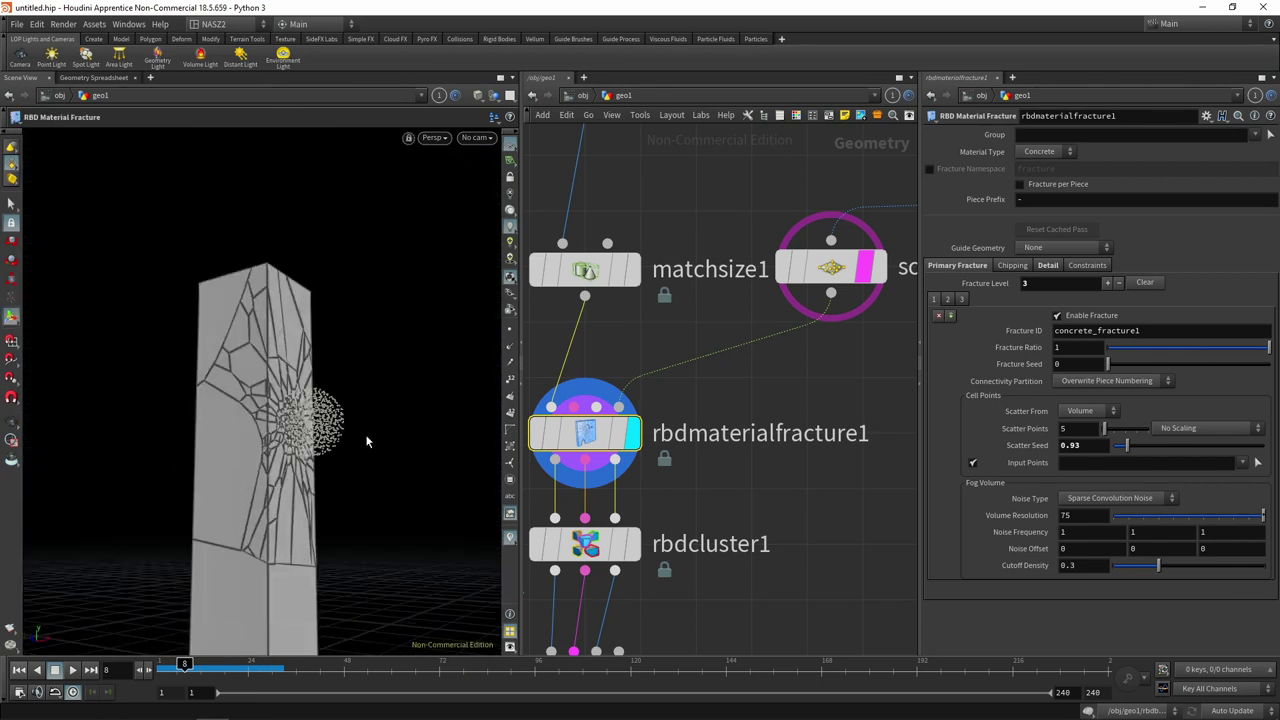
{"action": "left_click", "coordinate": [875, 275]}
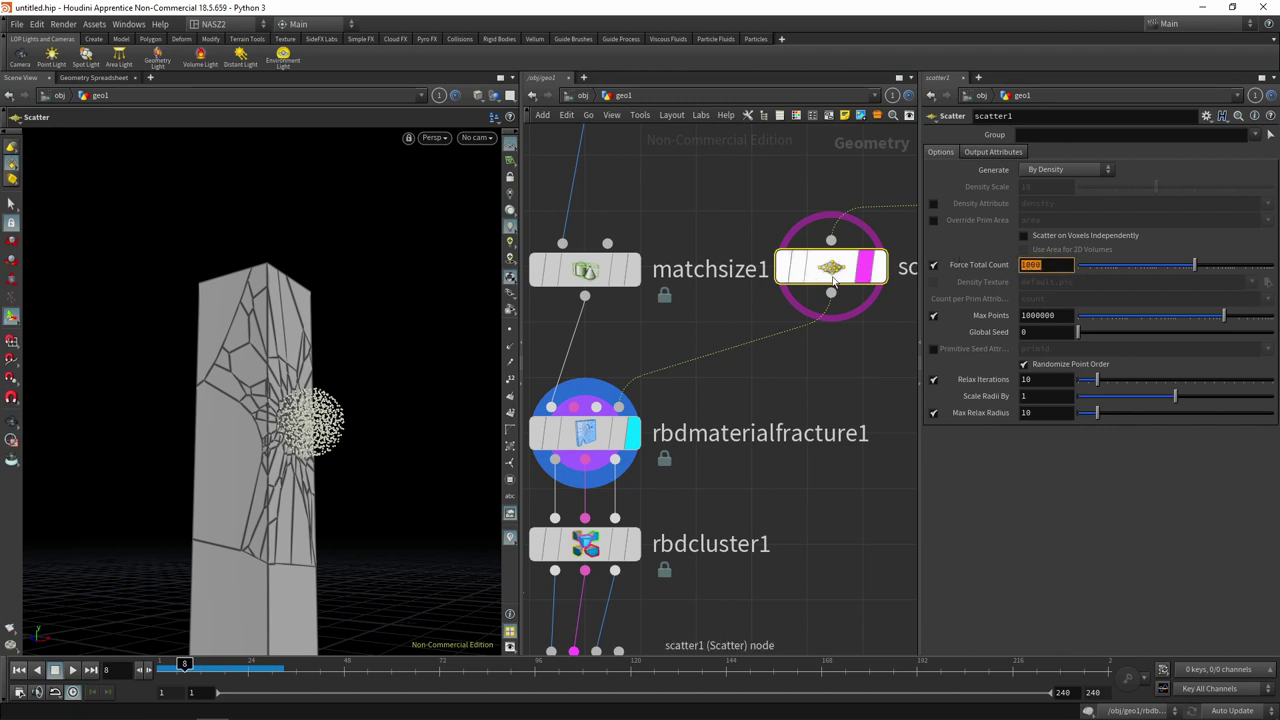
- Confirm scatter1's forced total count of 50 and orbit around the pillar
{"action": "type", "text": "0"}
{"action": "key", "text": "Return"}
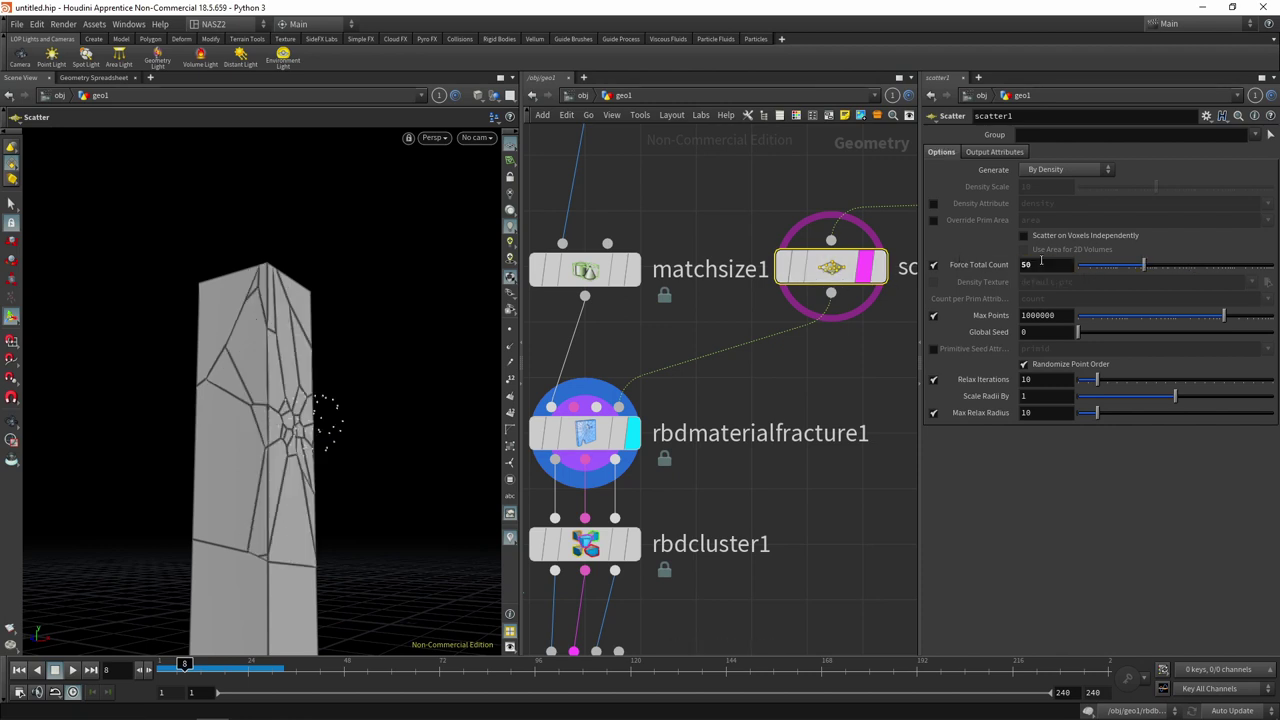
{"action": "key", "text": "Escape"}
{"action": "left_click_drag", "start_coordinate": [406, 414], "coordinate": [422, 378]}
{"action": "key", "text": "Return"}
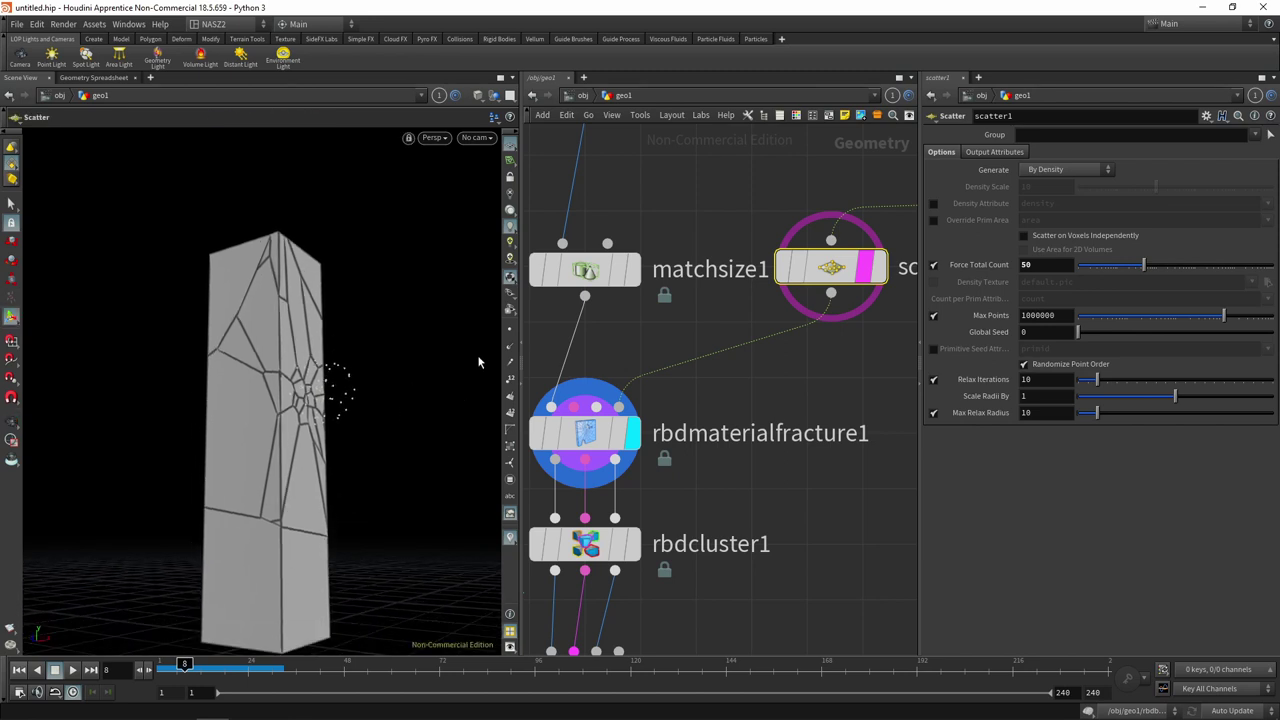
{"action": "mouse_move", "coordinate": [449, 351]}
{"action": "left_mouse_down"}
{"action": "mouse_move", "coordinate": [473, 298]}
{"action": "mouse_move", "coordinate": [383, 360]}
{"action": "left_mouse_up"}
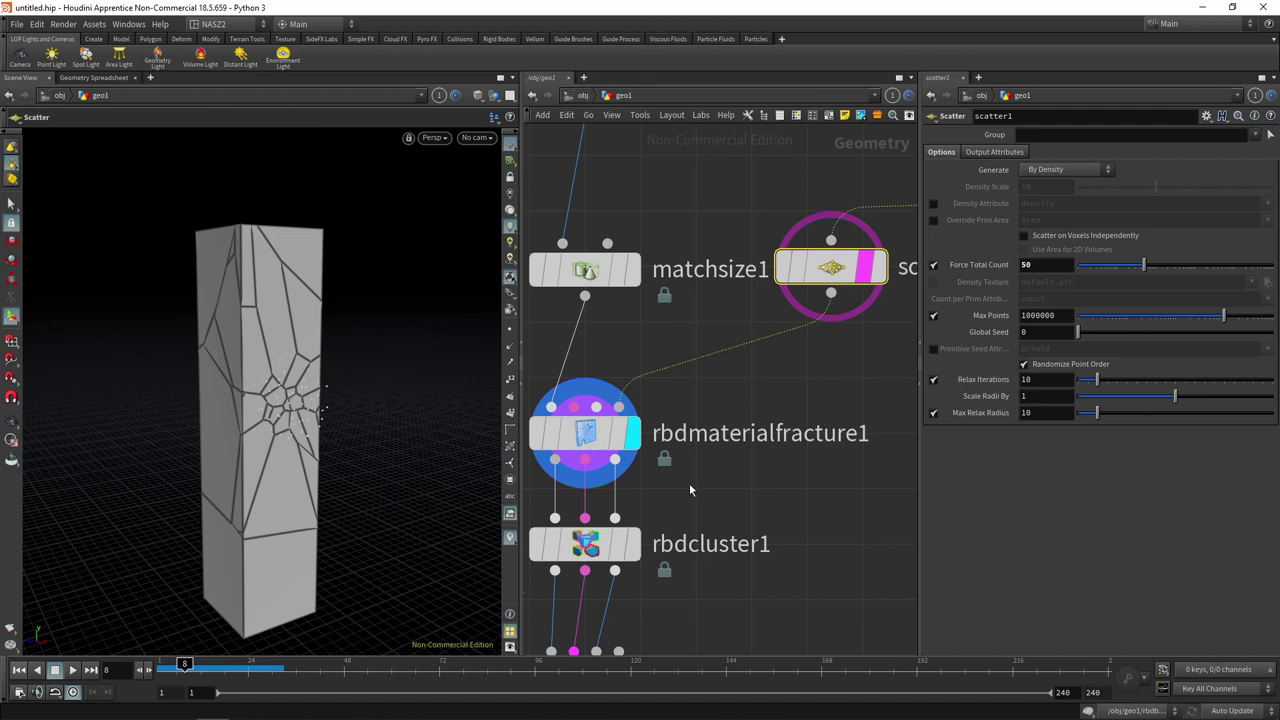
- Raise scatter1's Force Total Count to 100 and orbit to inspect the denser cracks
{"action": "left_click", "coordinate": [586, 441]}
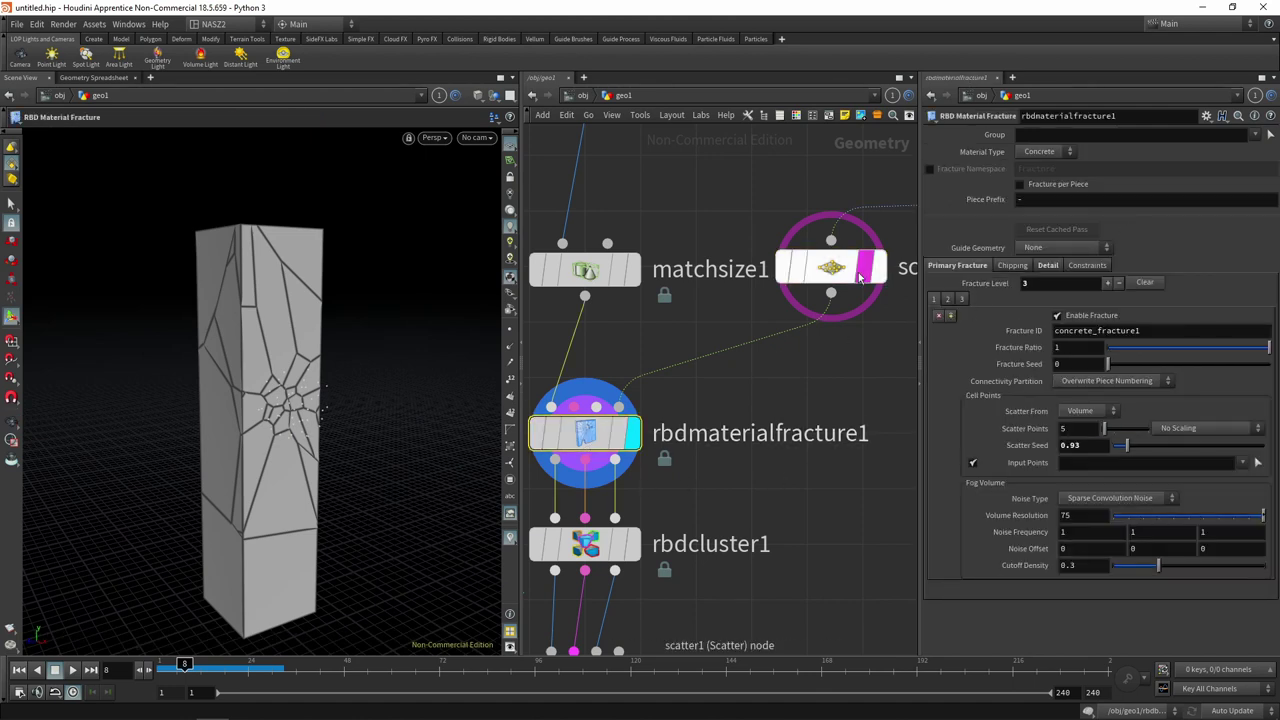
{"action": "left_click", "coordinate": [830, 267]}
{"action": "double_click", "coordinate": [1040, 264]}
{"action": "type", "text": "1"}
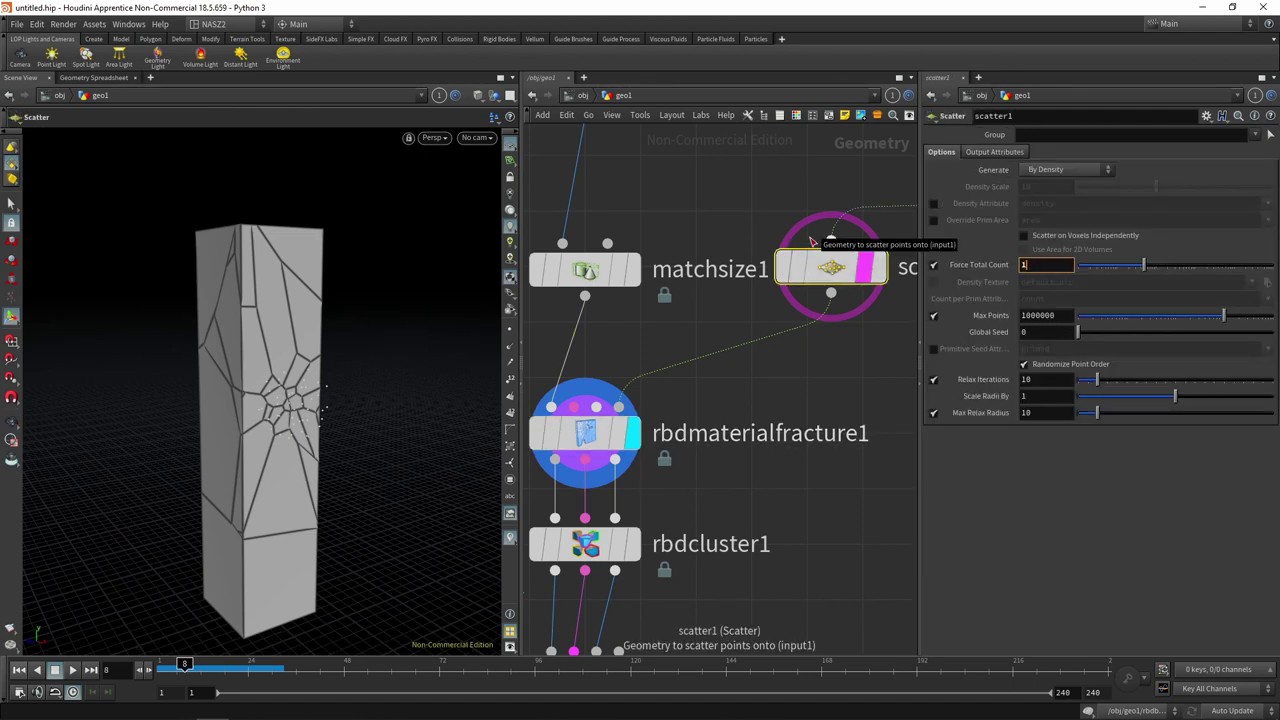
{"action": "key", "text": "Return"}
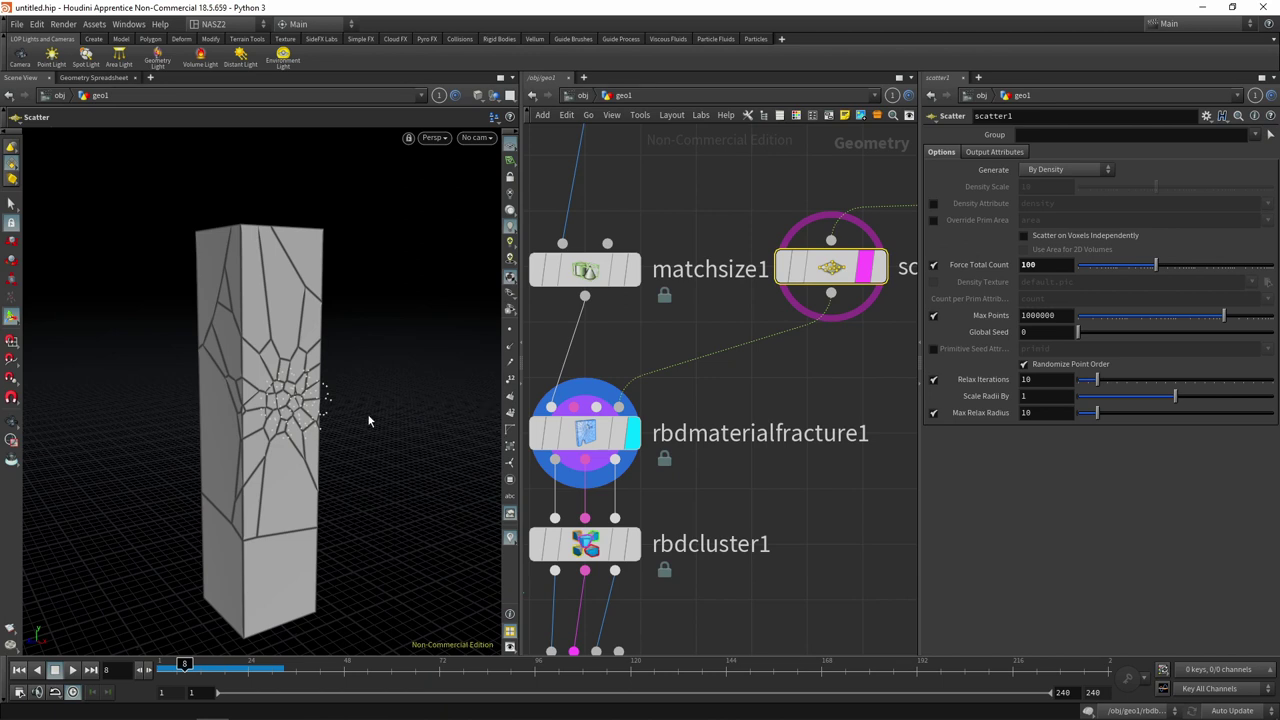
{"action": "key", "text": "space"}
{"action": "mouse_move", "coordinate": [363, 449]}
{"action": "left_mouse_down"}
{"action": "mouse_move", "coordinate": [451, 366]}
{"action": "mouse_move", "coordinate": [307, 392]}
{"action": "mouse_move", "coordinate": [380, 395]}
{"action": "left_mouse_up"}
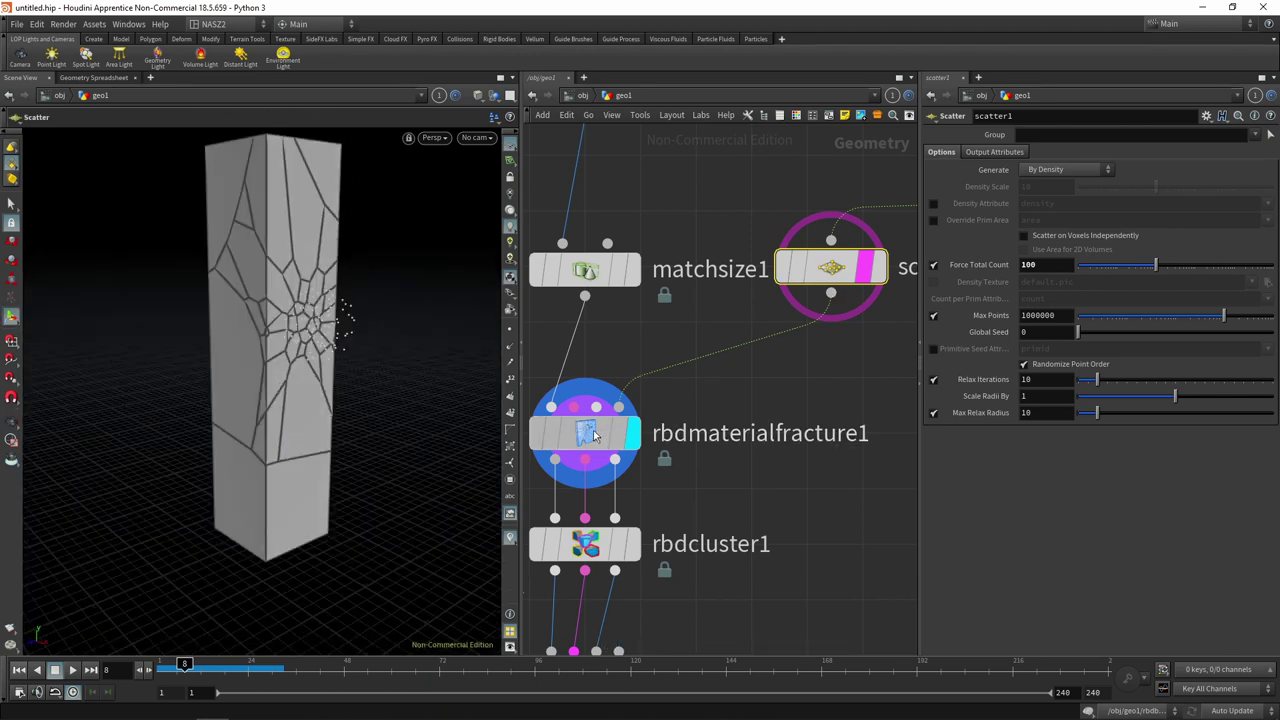
- Review fracture level 2 on rbdmaterialfracture1, then set scatter1's total count back to 50
{"action": "left_click", "coordinate": [592, 434]}
{"action": "left_click", "coordinate": [948, 299]}
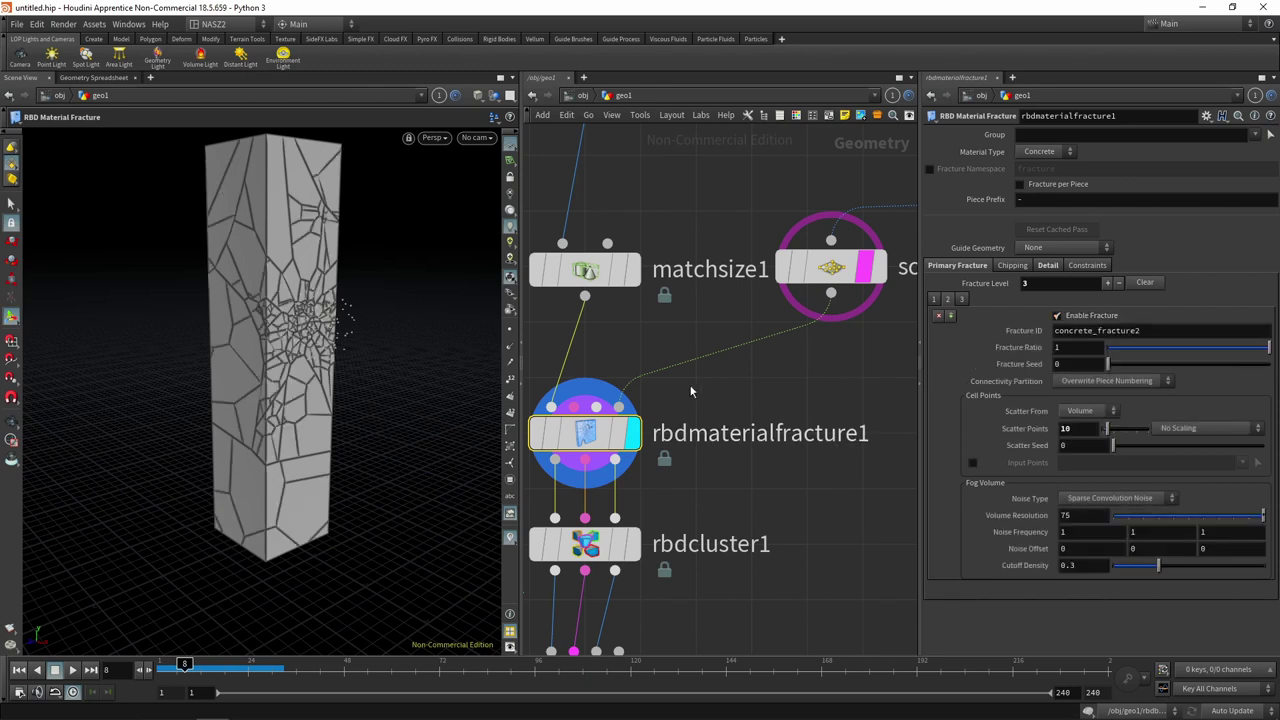
{"action": "mouse_move", "coordinate": [96, 286]}
{"action": "left_mouse_down"}
{"action": "mouse_move", "coordinate": [153, 351]}
{"action": "mouse_move", "coordinate": [249, 336]}
{"action": "mouse_move", "coordinate": [240, 343]}
{"action": "left_mouse_up"}
{"action": "left_click", "coordinate": [893, 245]}
{"action": "double_click", "coordinate": [1030, 264]}
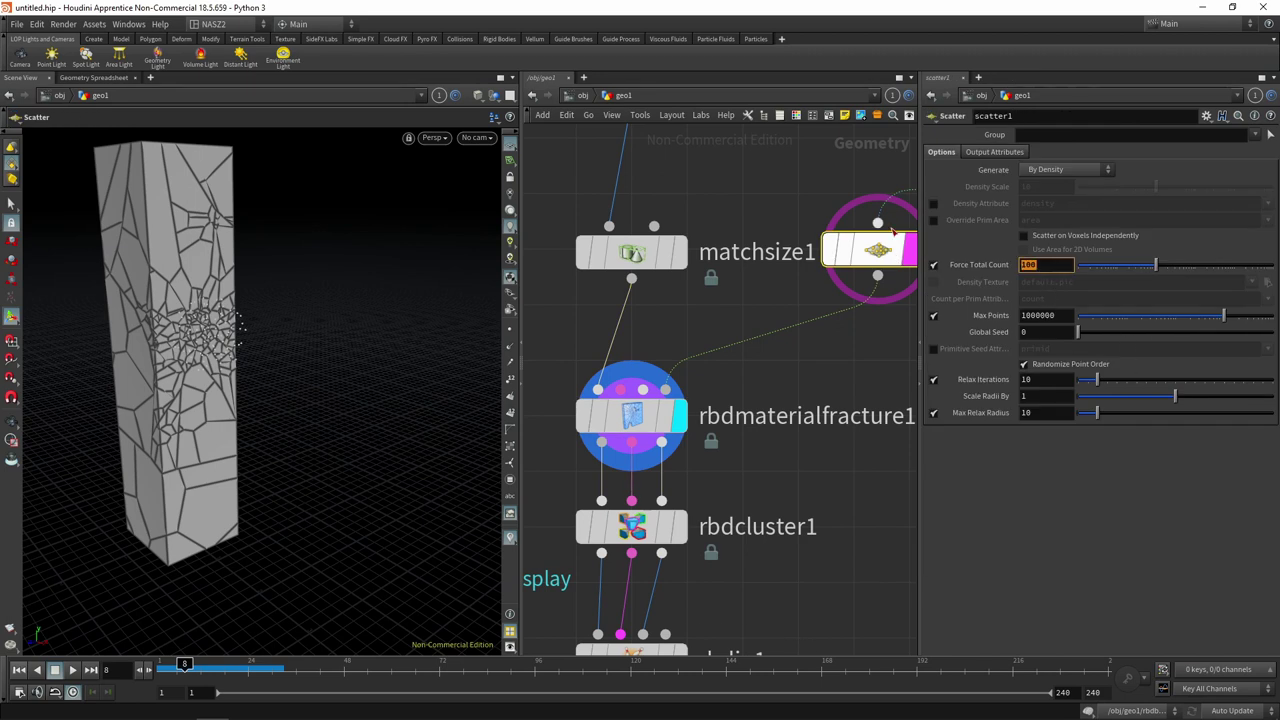
{"action": "type", "text": "50"}
{"action": "key", "text": "Return"}
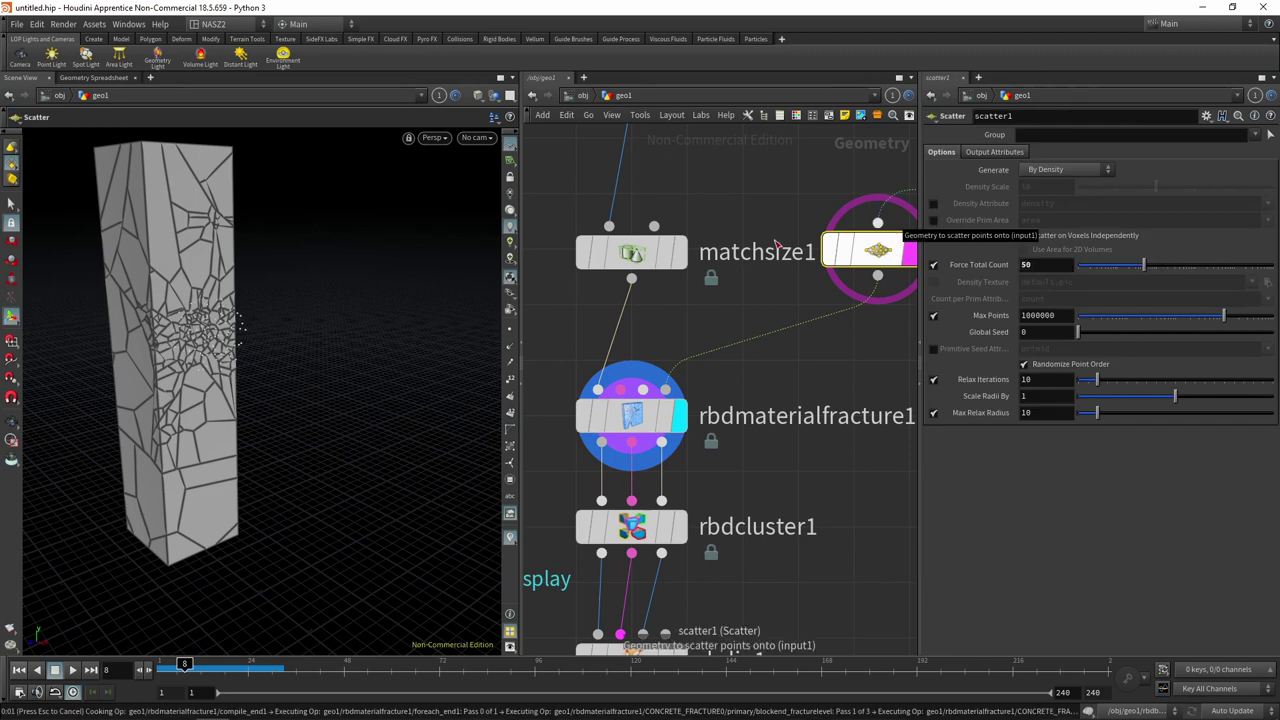
{"action": "key", "text": "Escape"}
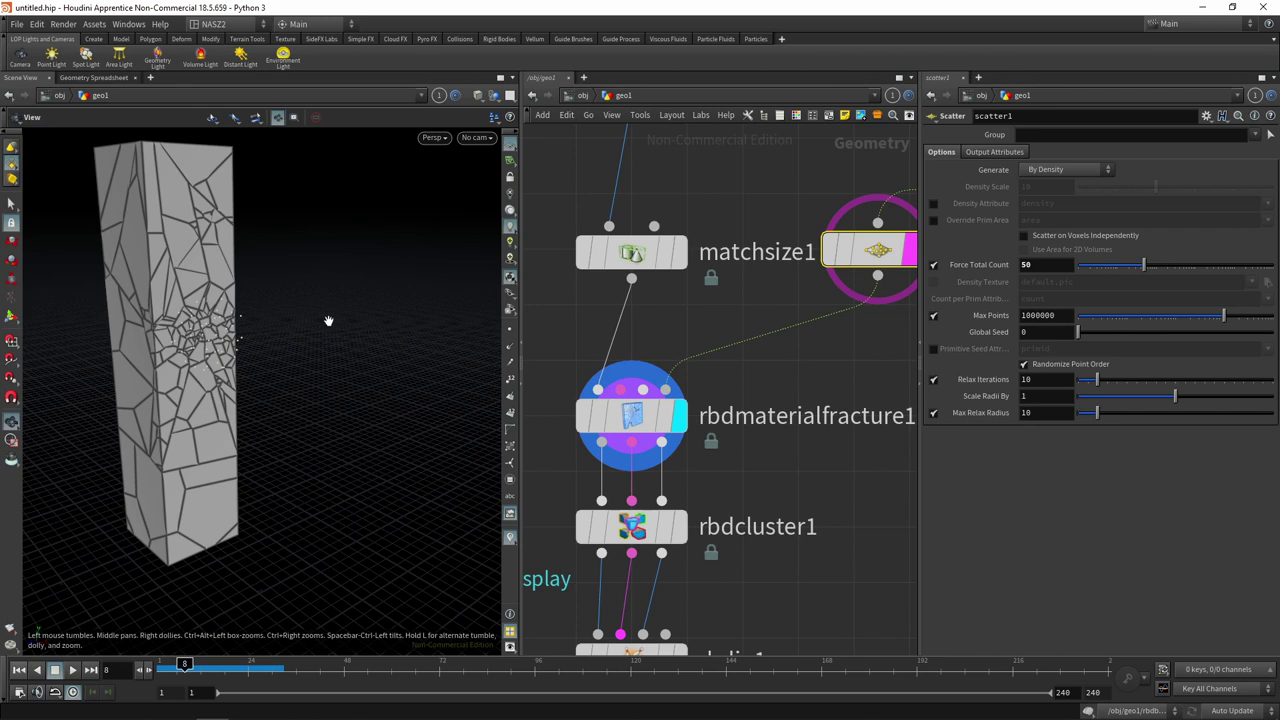
{"action": "mouse_move", "coordinate": [396, 325]}
{"action": "left_mouse_down"}
{"action": "mouse_move", "coordinate": [340, 289]}
{"action": "mouse_move", "coordinate": [394, 306]}
{"action": "mouse_move", "coordinate": [341, 329]}
{"action": "mouse_move", "coordinate": [357, 314]}
{"action": "left_mouse_up"}
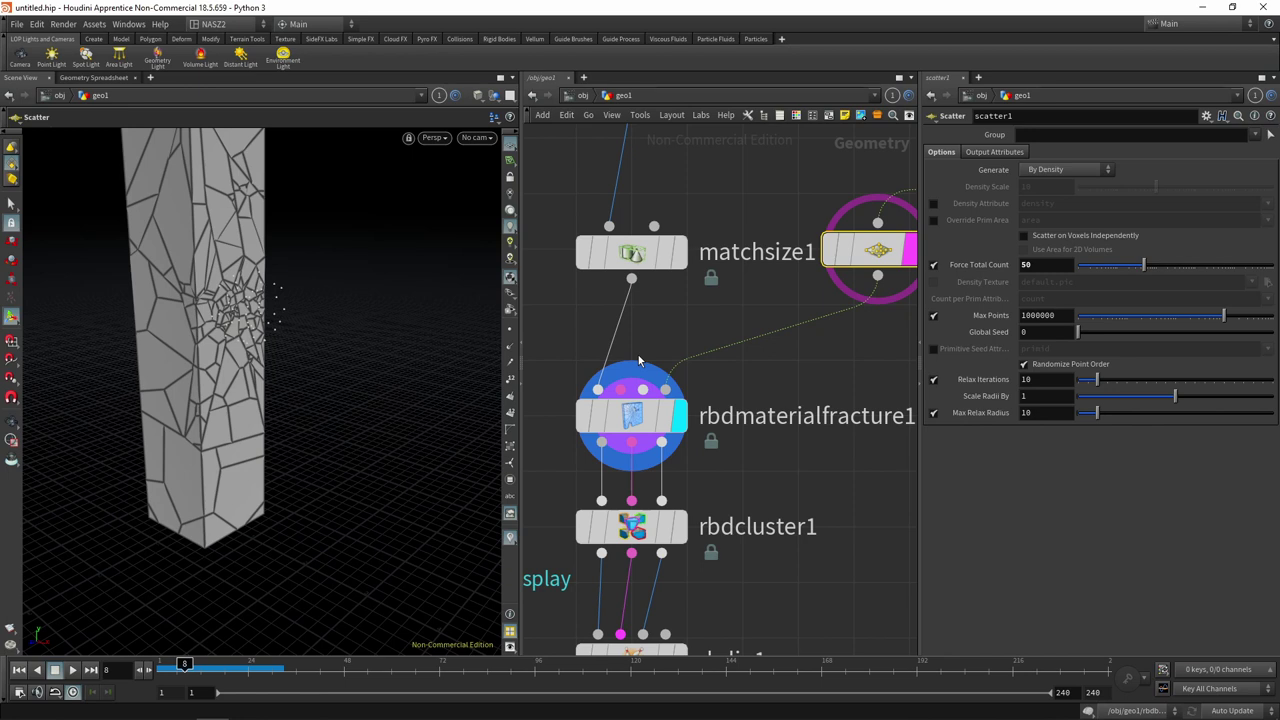
{"action": "left_click", "coordinate": [600, 412]}
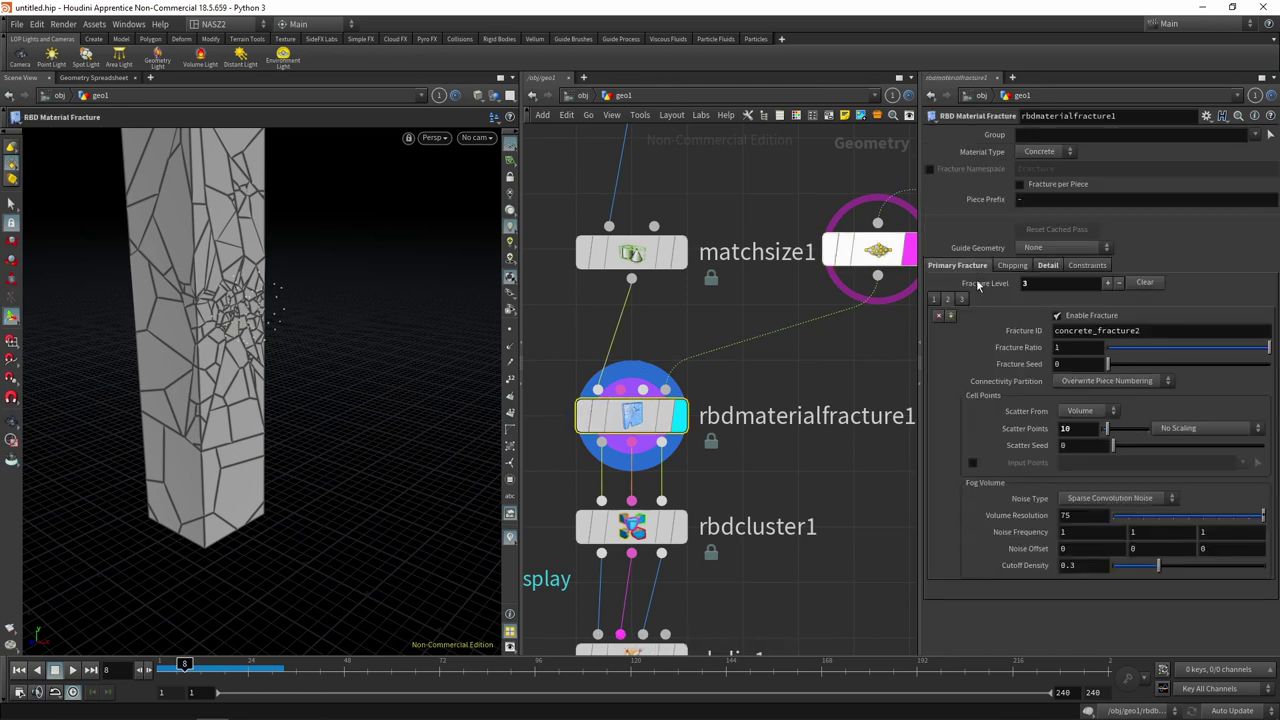
- Enable the third fracture level on rbdmaterialfracture1 and inspect the pillar's corner edge
{"action": "left_click", "coordinate": [962, 299]}
{"action": "left_click", "coordinate": [1066, 318]}
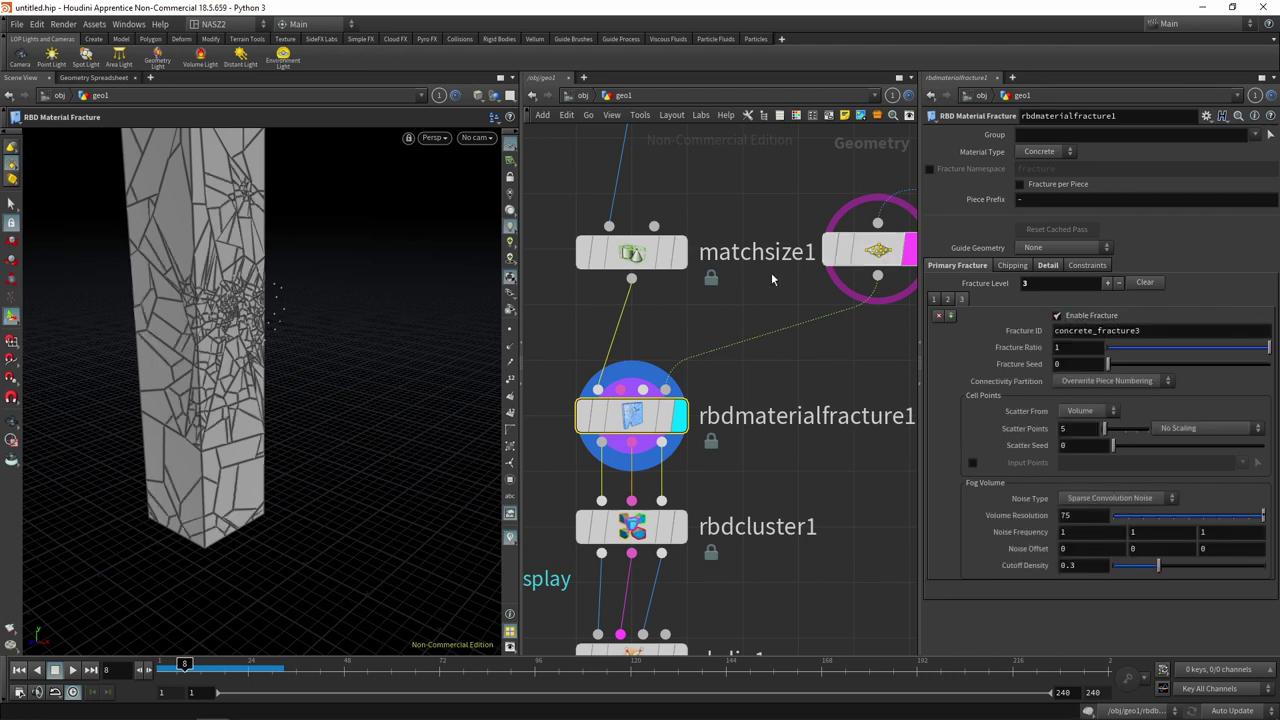
{"action": "left_click", "coordinate": [866, 250]}
{"action": "key", "text": "Escape"}
{"action": "scroll", "coordinate": [400, 290], "scroll_direction": "up", "scroll_amount": 8}
{"action": "mouse_move", "coordinate": [350, 308]}
{"action": "left_mouse_down"}
{"action": "mouse_move", "coordinate": [334, 320]}
{"action": "mouse_move", "coordinate": [348, 243]}
{"action": "mouse_move", "coordinate": [310, 335]}
{"action": "mouse_move", "coordinate": [300, 330]}
{"action": "mouse_move", "coordinate": [320, 330]}
{"action": "mouse_move", "coordinate": [360, 371]}
{"action": "mouse_move", "coordinate": [377, 359]}
{"action": "left_mouse_up"}
{"action": "scroll", "coordinate": [311, 329], "scroll_direction": "down", "scroll_amount": 8}
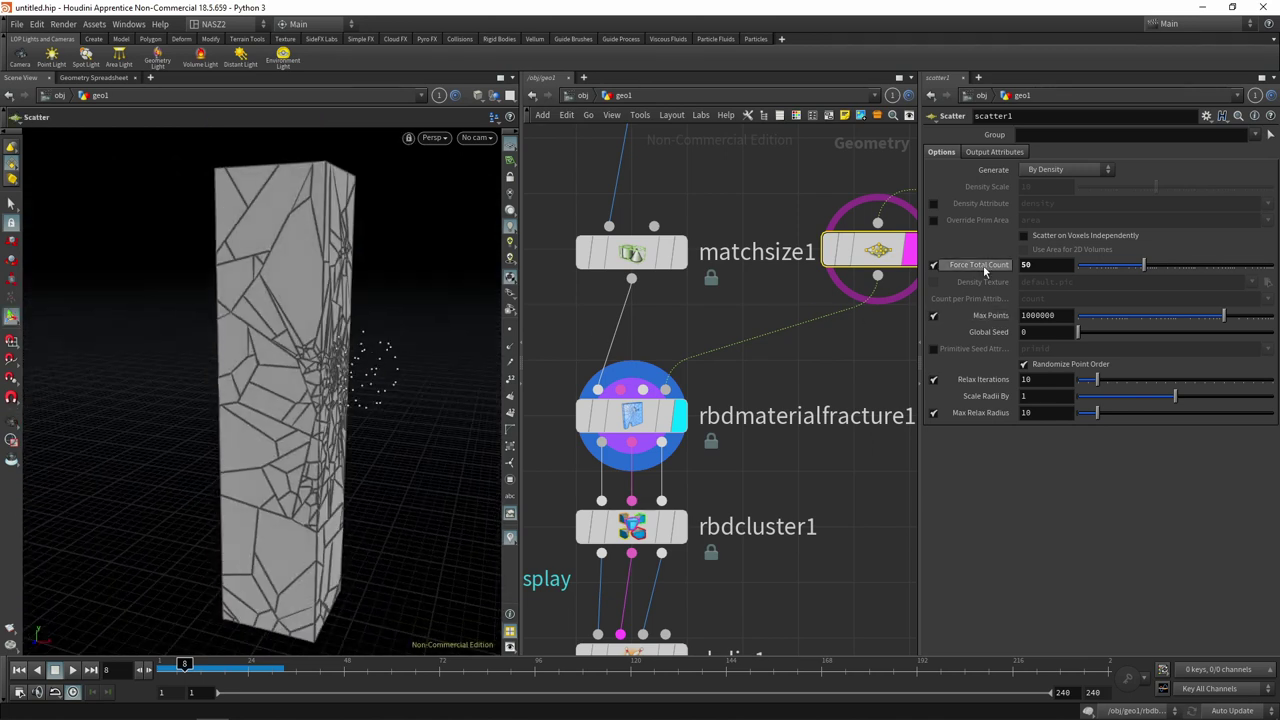
- Disable level 3 to compare, then set level 2 Scatter Points to 7
{"action": "left_click", "coordinate": [632, 415]}
{"action": "left_click", "coordinate": [1057, 316]}
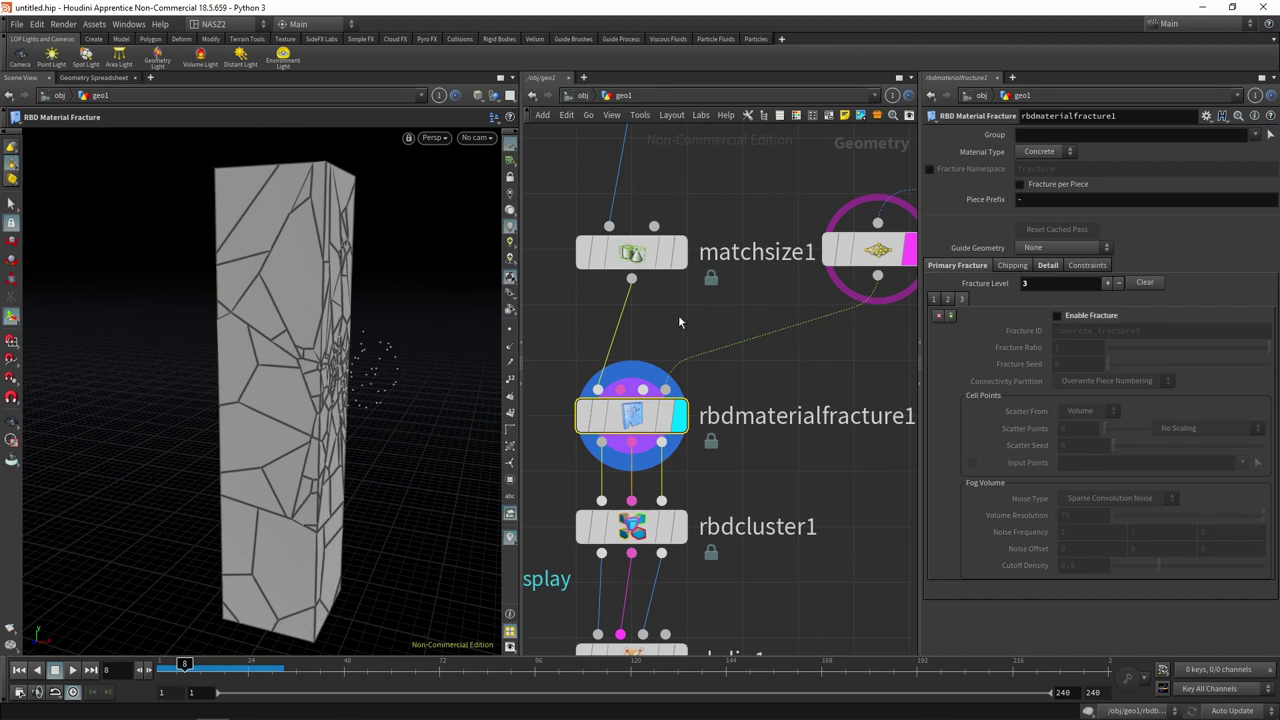
{"action": "middle_click_drag", "start_coordinate": [711, 321], "coordinate": [689, 317]}
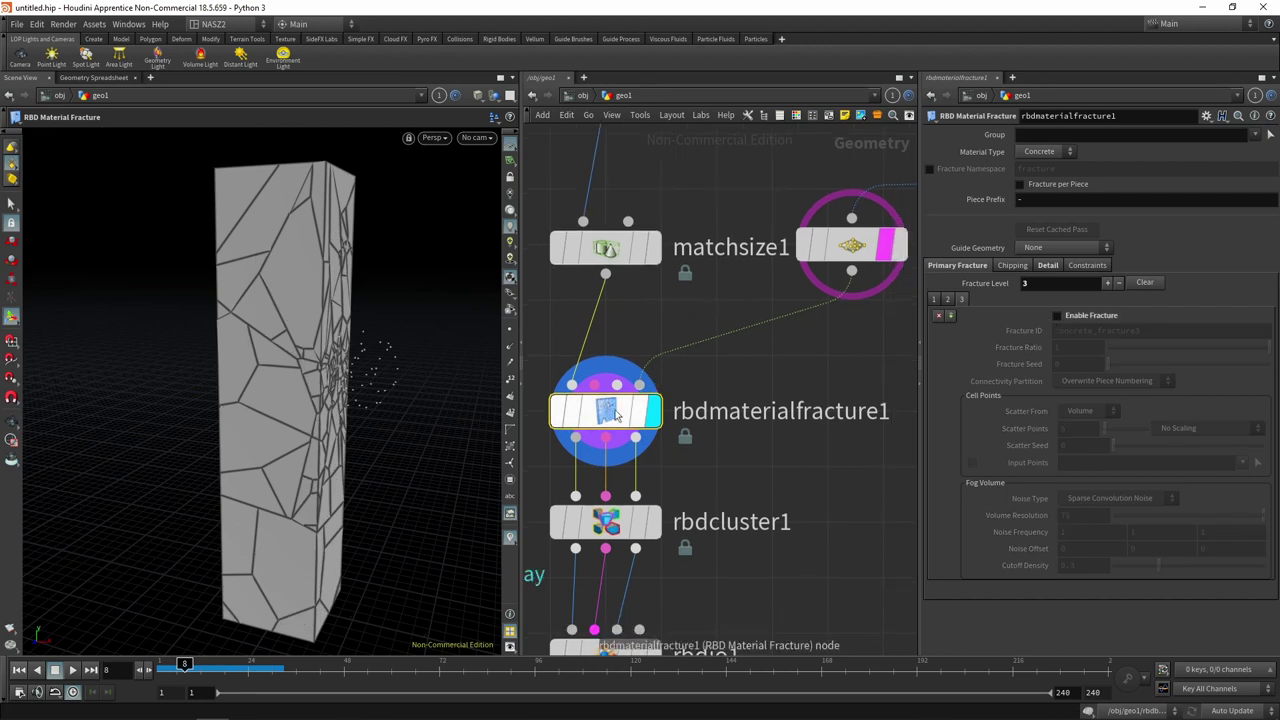
{"action": "left_click", "coordinate": [949, 300]}
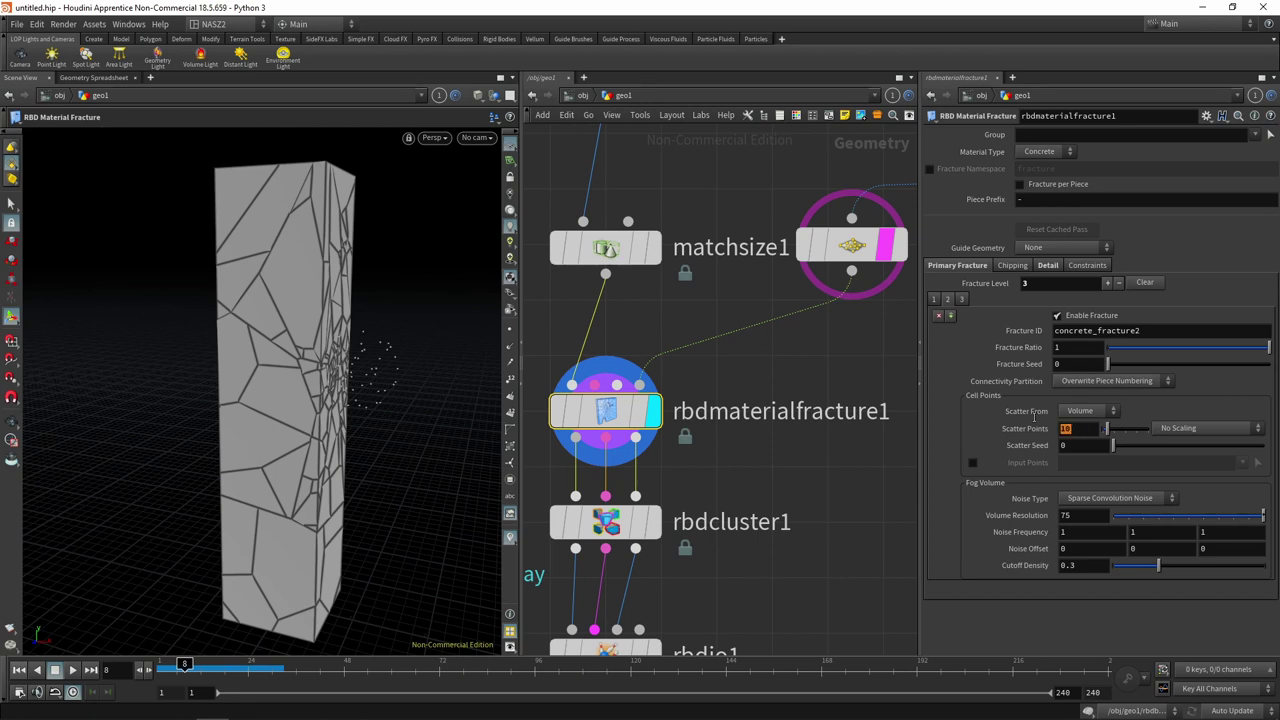
{"action": "type", "text": "6"}
{"action": "key", "text": "BackSpace"}
{"action": "type", "text": "7"}
{"action": "key", "text": "Return"}
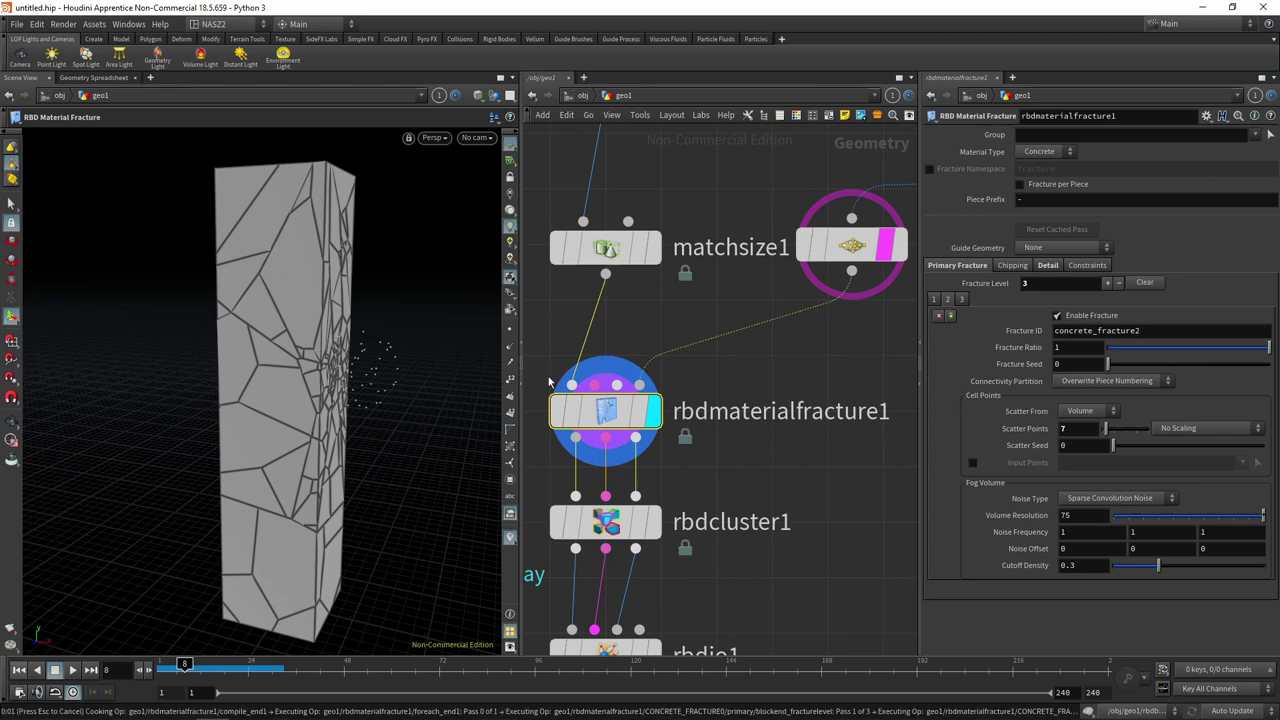
{"action": "key", "text": "Escape"}
{"action": "mouse_move", "coordinate": [435, 340]}
{"action": "left_mouse_down"}
{"action": "mouse_move", "coordinate": [334, 323]}
{"action": "mouse_move", "coordinate": [337, 337]}
{"action": "mouse_move", "coordinate": [480, 290]}
{"action": "left_mouse_up"}
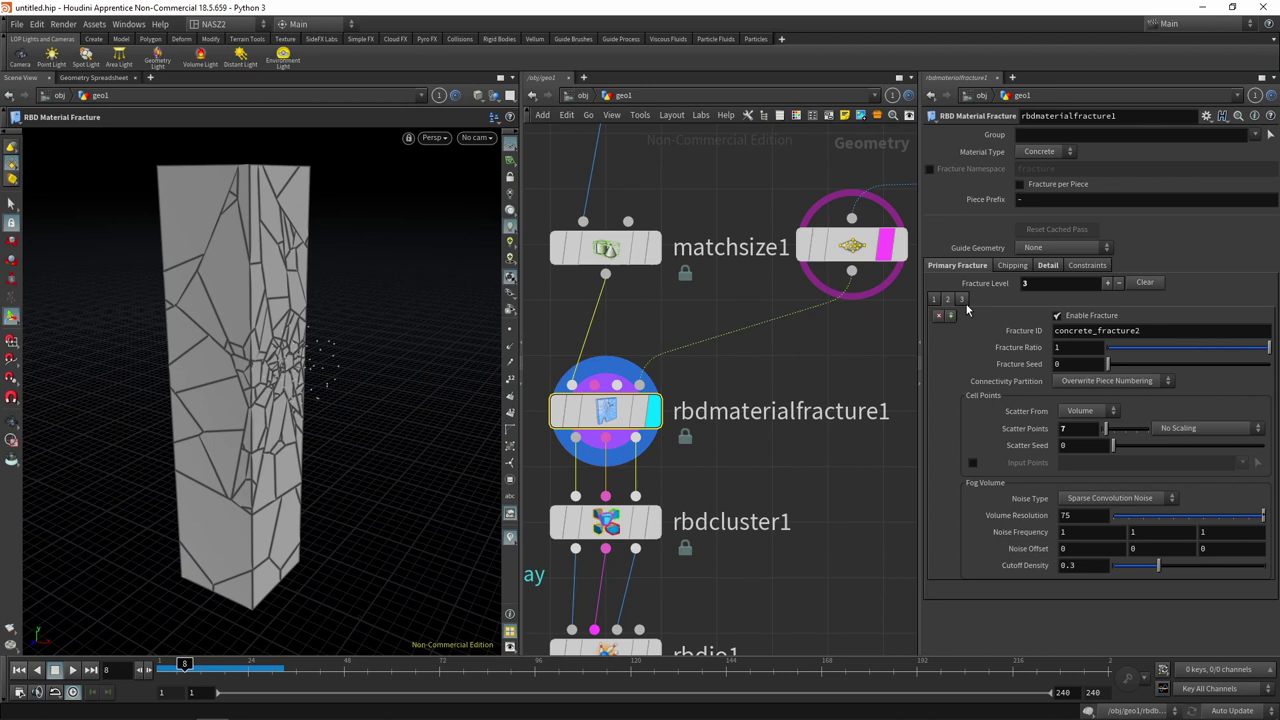
- Re-enable the third concrete fracture level with 5 scatter points and orbit to inspect
{"action": "left_click", "coordinate": [1057, 315]}
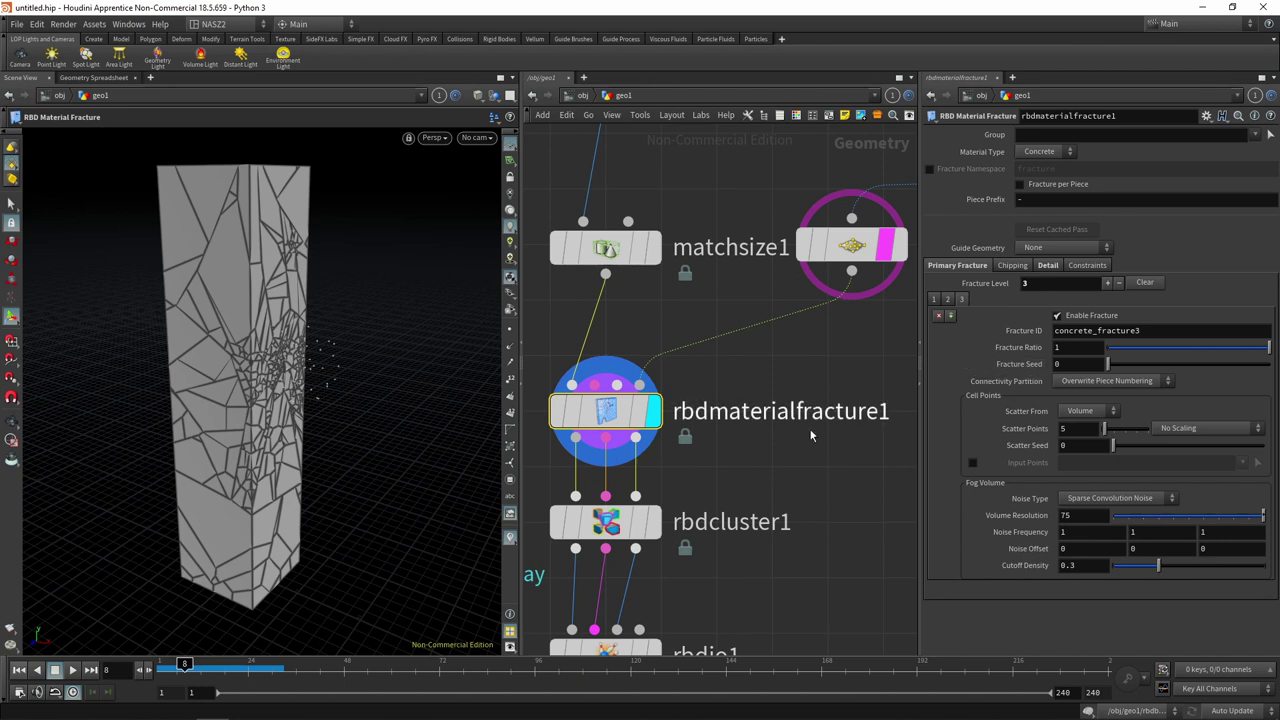
{"action": "key", "text": "Escape"}
{"action": "mouse_move", "coordinate": [388, 393]}
{"action": "left_mouse_down"}
{"action": "mouse_move", "coordinate": [329, 414]}
{"action": "mouse_move", "coordinate": [217, 366]}
{"action": "mouse_move", "coordinate": [312, 395]}
{"action": "mouse_move", "coordinate": [329, 525]}
{"action": "left_mouse_up"}
{"action": "key", "text": "Return"}
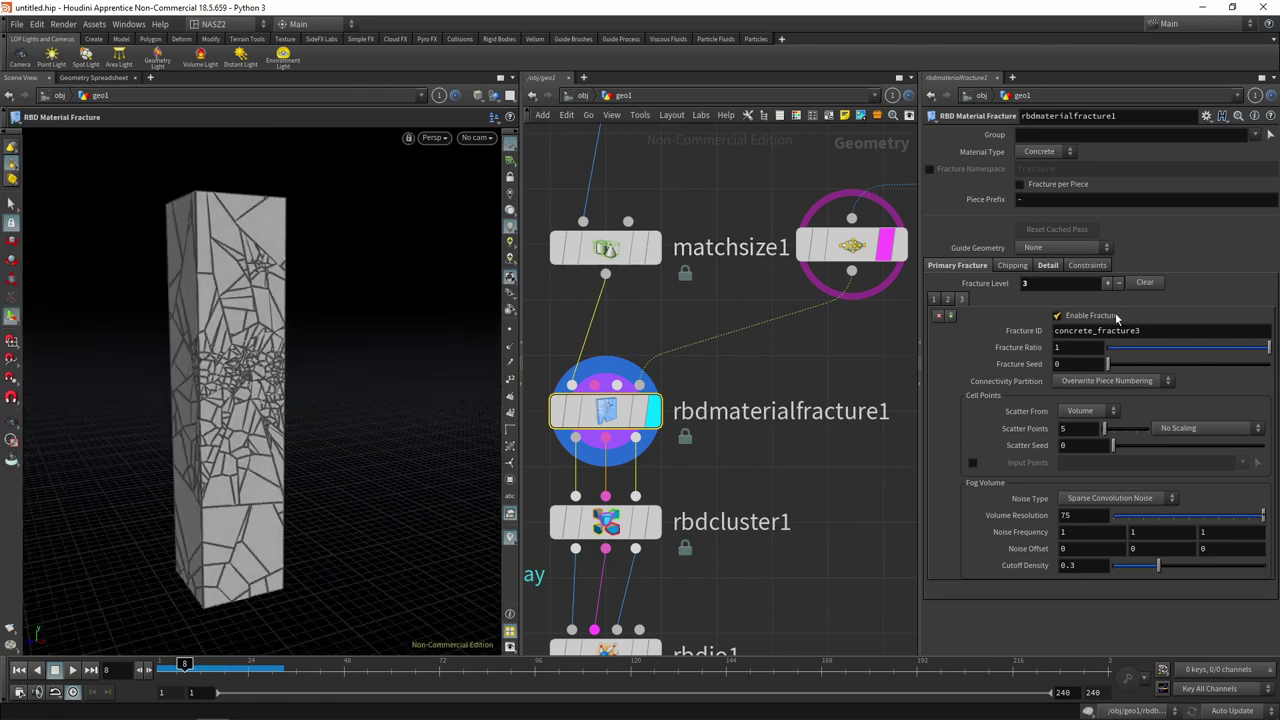
{"action": "left_click", "coordinate": [1015, 266]}
{"action": "left_click", "coordinate": [1048, 266]}
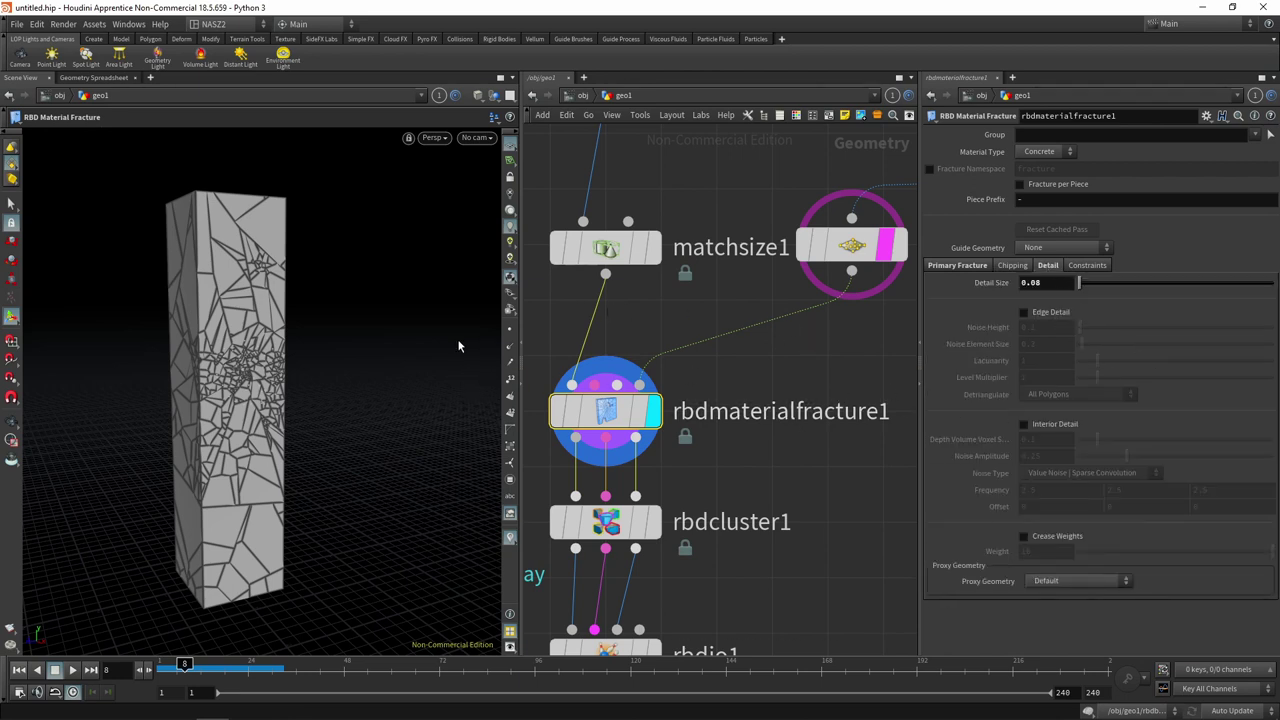
- Turn on edge and interior detail noise with a 0.05 detail size on rbdmaterialfracture1
{"action": "key", "text": "Escape"}
{"action": "mouse_move", "coordinate": [406, 358]}
{"action": "left_mouse_down"}
{"action": "mouse_move", "coordinate": [354, 343]}
{"action": "mouse_move", "coordinate": [341, 358]}
{"action": "left_mouse_up"}
{"action": "scroll", "coordinate": [345, 357], "scroll_direction": "up", "scroll_amount": 3}
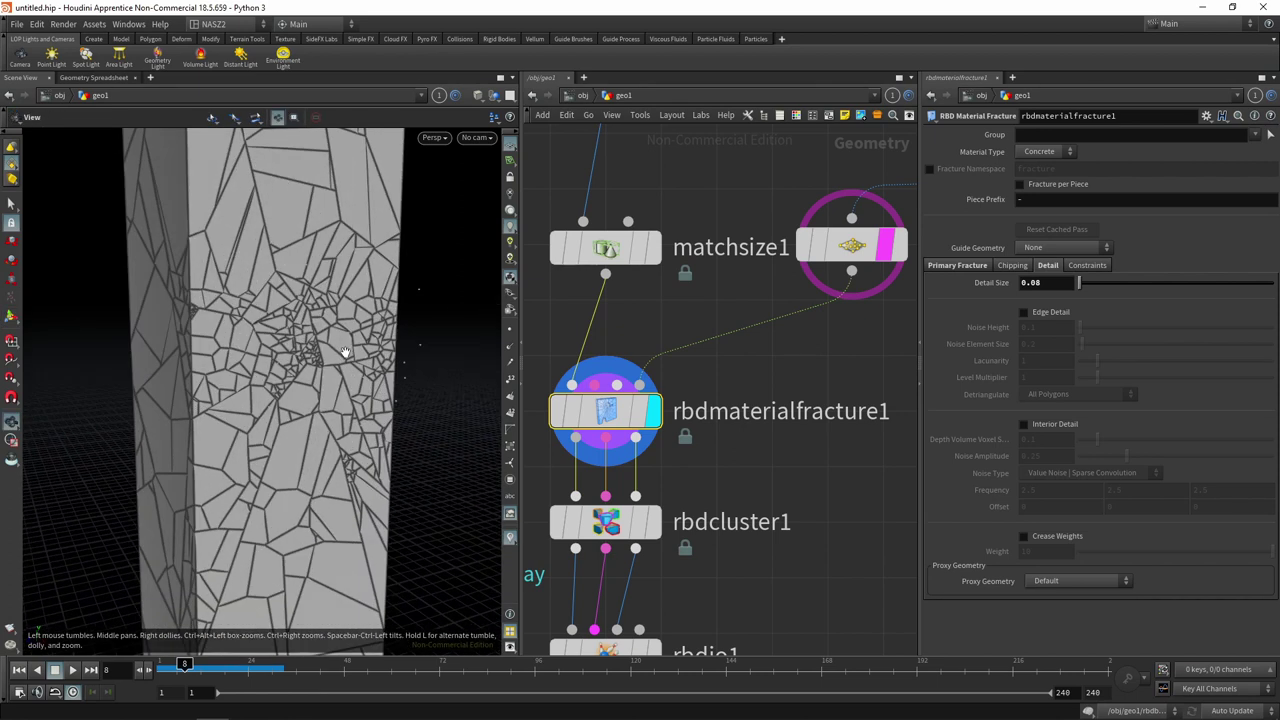
{"action": "key", "text": "Return"}
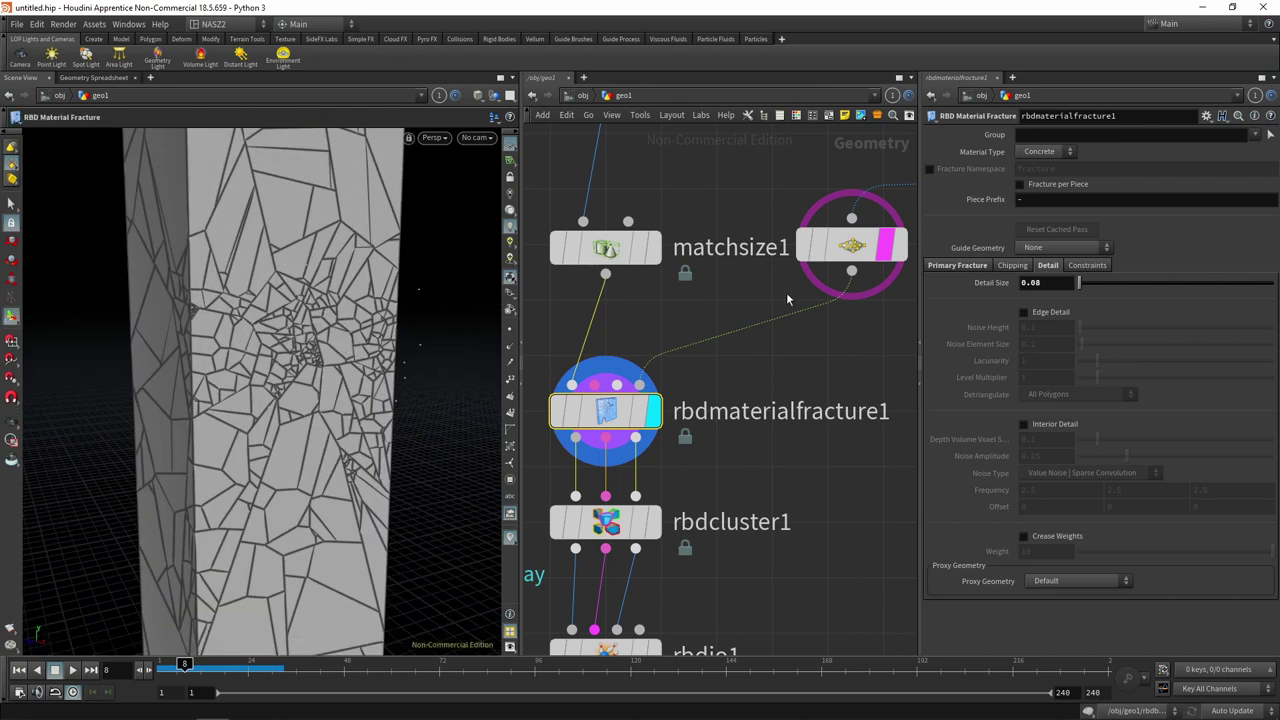
{"action": "left_click", "coordinate": [851, 245]}
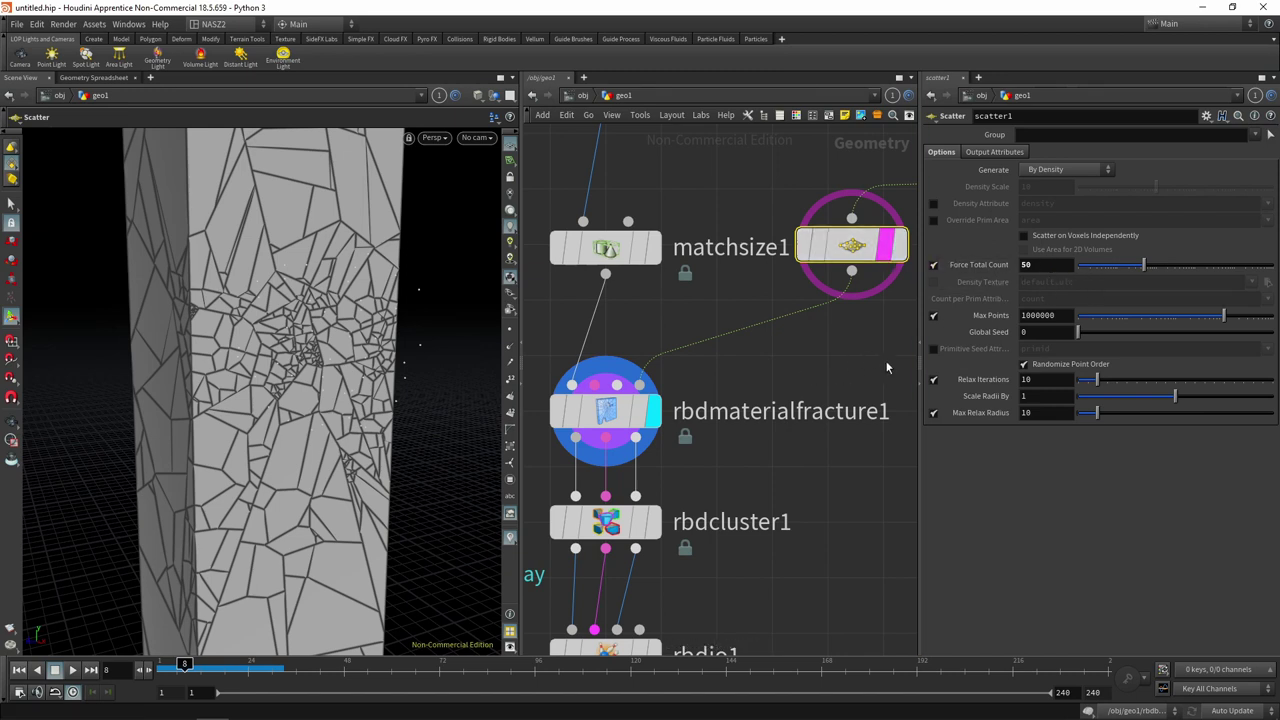
{"action": "left_click", "coordinate": [608, 411]}
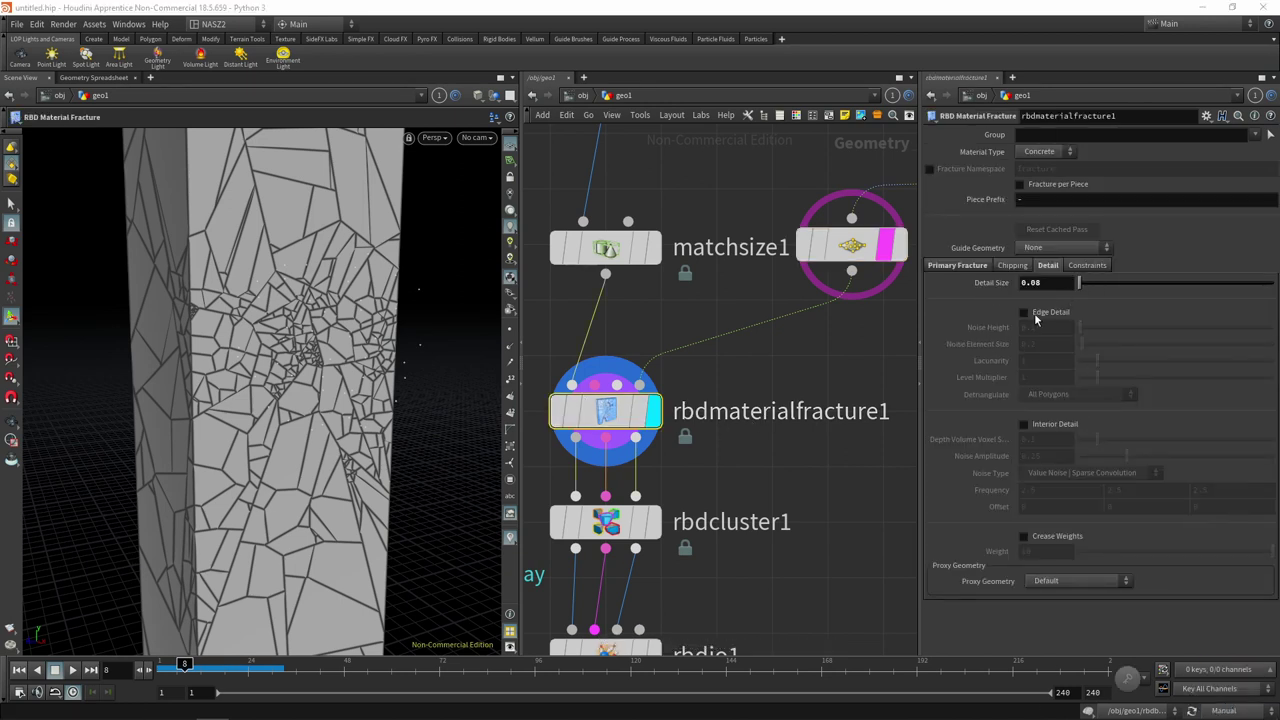
{"action": "left_click", "coordinate": [1034, 314]}
{"action": "left_click", "coordinate": [1050, 425]}
{"action": "left_click", "coordinate": [1037, 283]}
{"action": "type", "text": "0.05"}
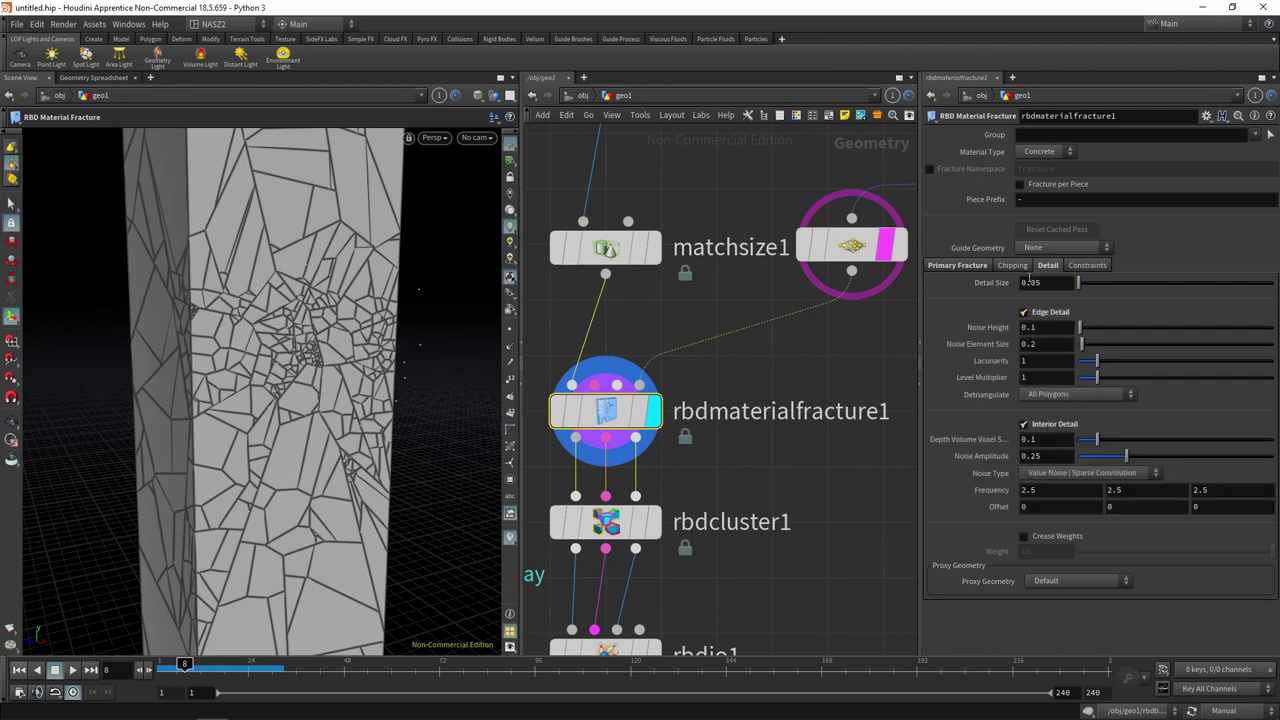
- Enable chipping on the fracture and rewind to frame 1
{"action": "left_click", "coordinate": [1012, 265]}
{"action": "left_click", "coordinate": [1023, 281]}
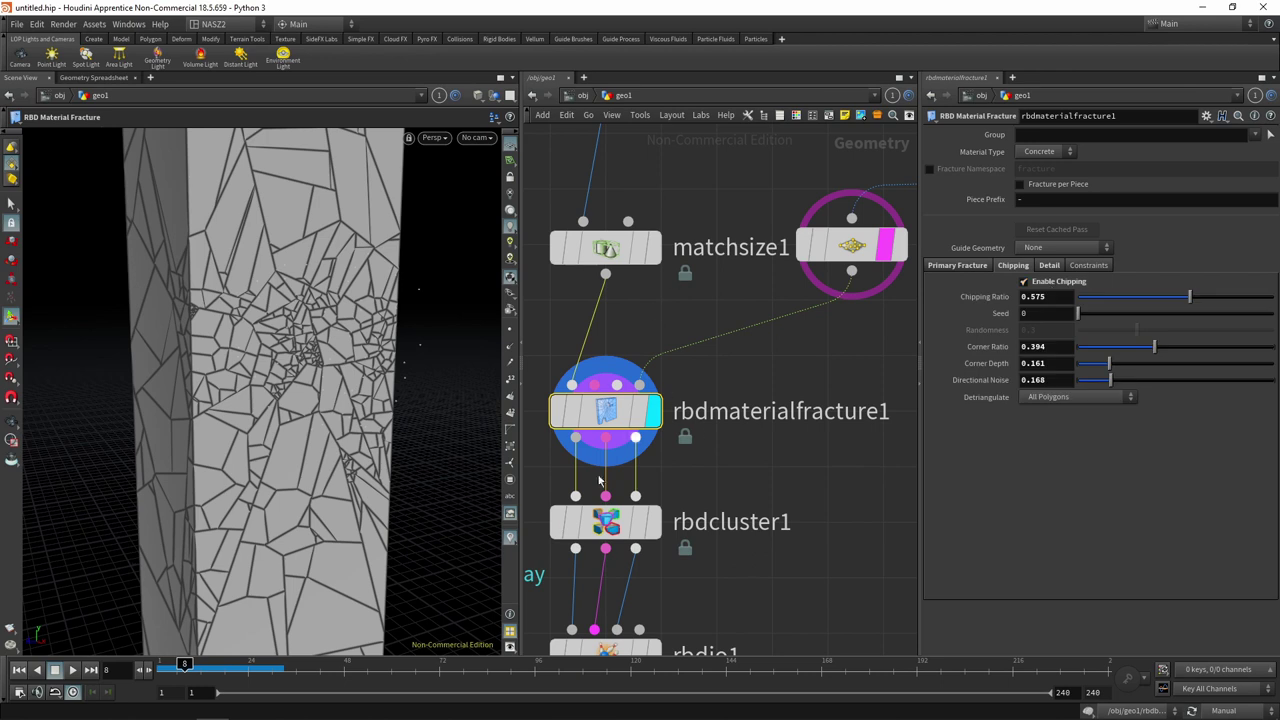
{"action": "left_click", "coordinate": [18, 670]}
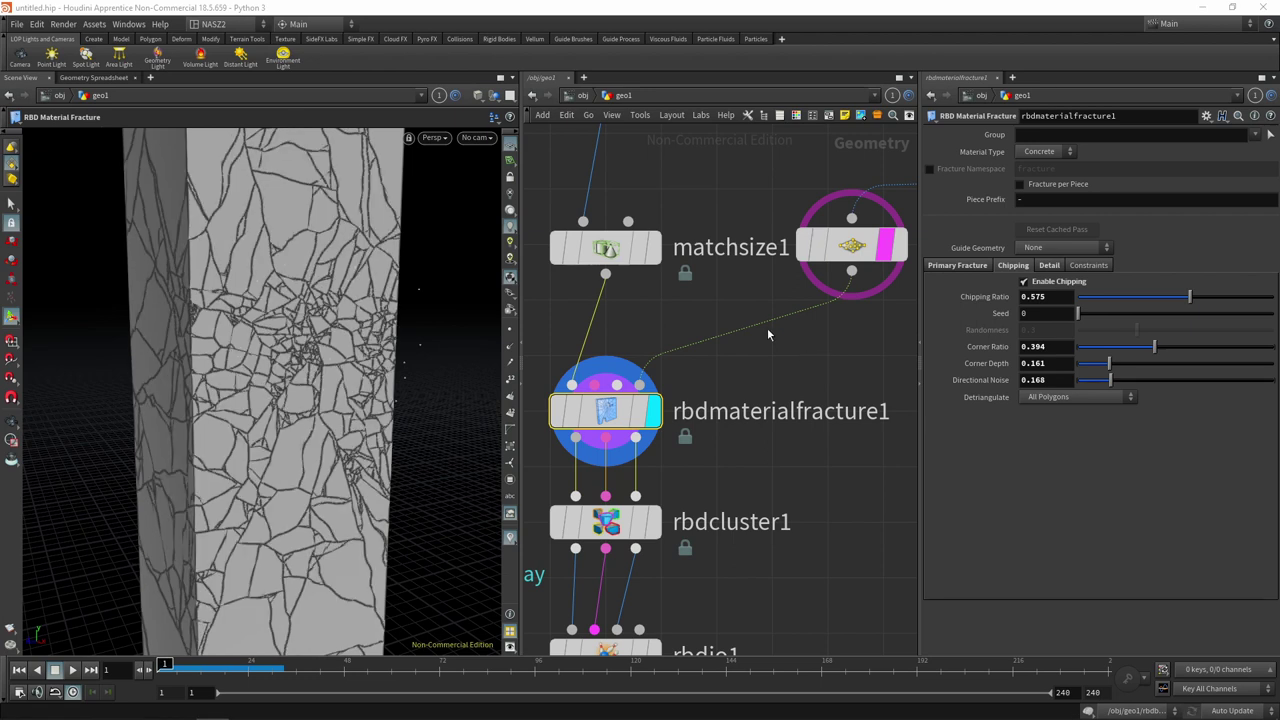
{"action": "key", "text": "Escape"}
- Wire the fracture output into rbdexplodedview1 and display the spread-apart fragments
{"action": "mouse_move", "coordinate": [406, 360]}
{"action": "left_mouse_down"}
{"action": "mouse_move", "coordinate": [360, 337]}
{"action": "mouse_move", "coordinate": [343, 358]}
{"action": "left_mouse_up"}
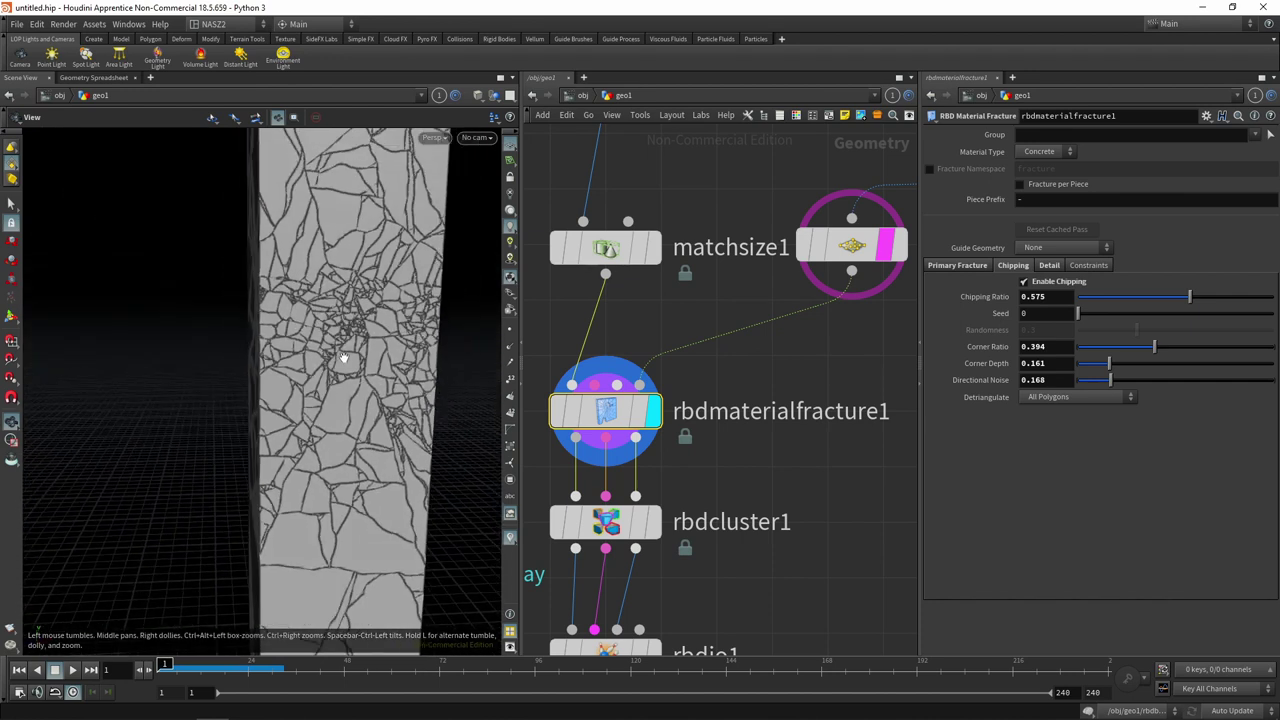
{"action": "middle_click_drag", "start_coordinate": [701, 538], "coordinate": [860, 420]}
{"action": "scroll", "coordinate": [632, 343], "scroll_direction": "down", "scroll_amount": 5}
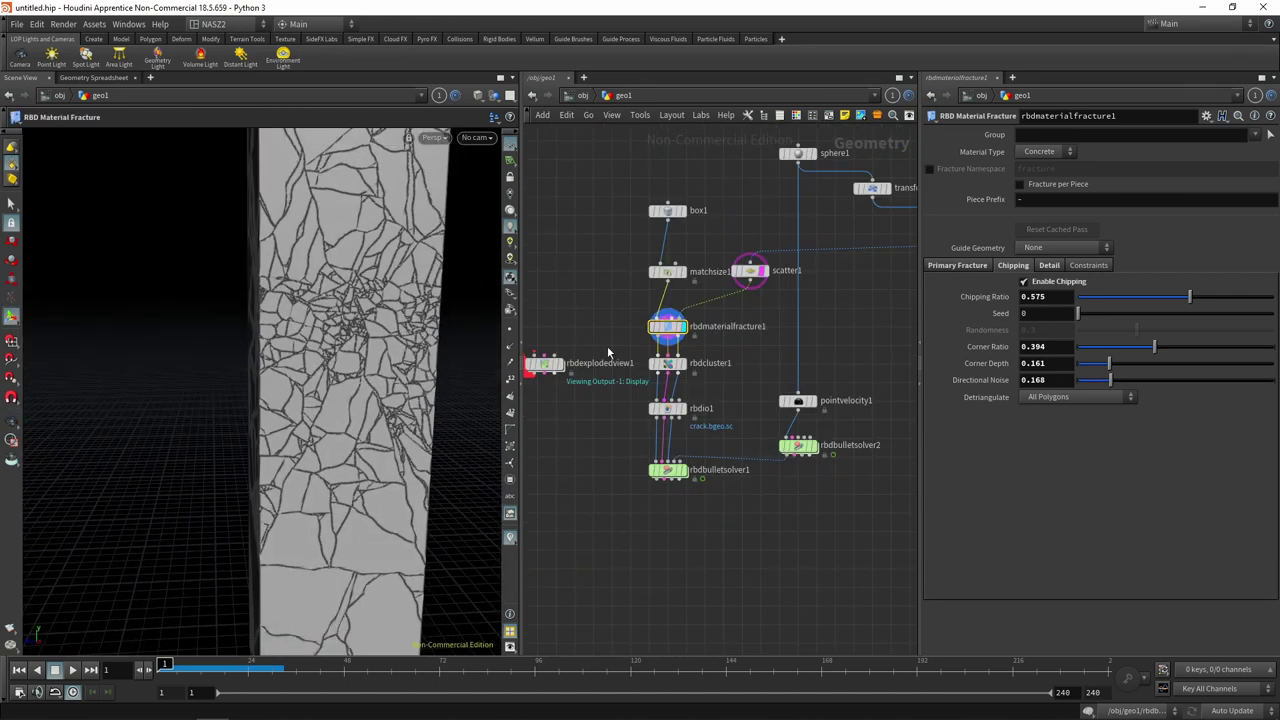
{"action": "middle_click_drag", "start_coordinate": [607, 346], "coordinate": [653, 344]}
{"action": "left_click_drag", "start_coordinate": [607, 352], "coordinate": [730, 339]}
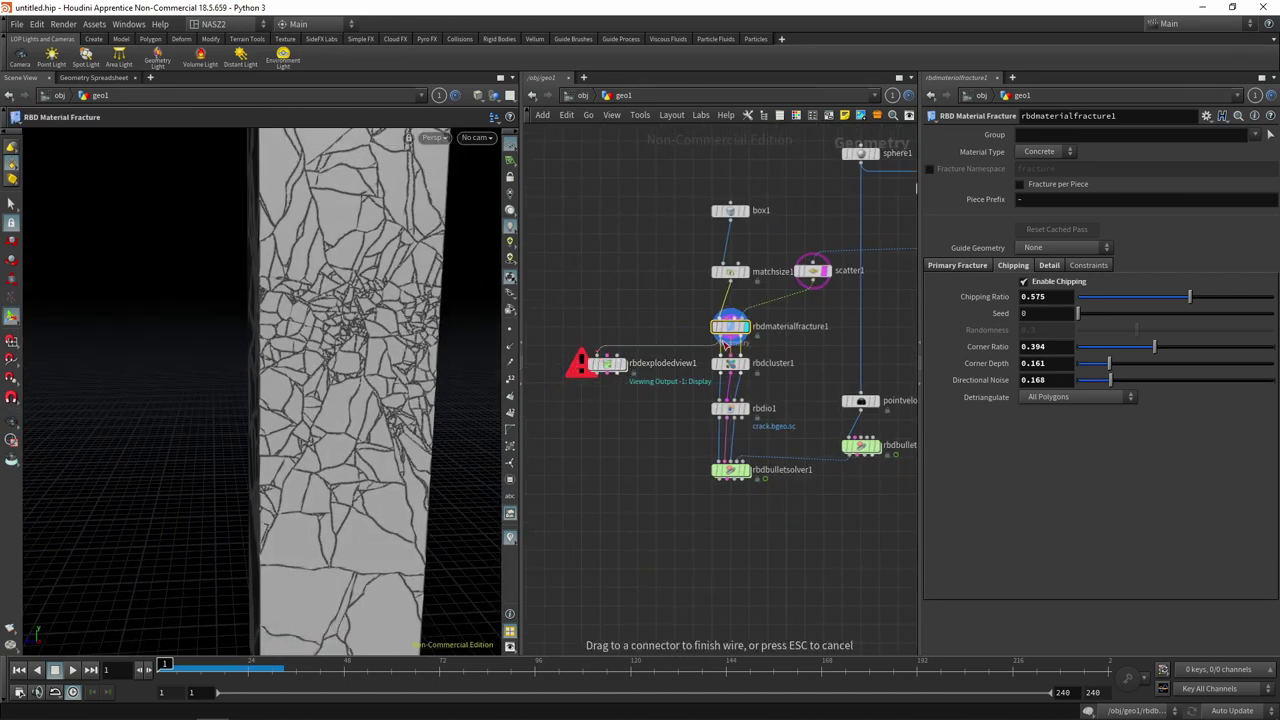
{"action": "left_click", "coordinate": [614, 365]}
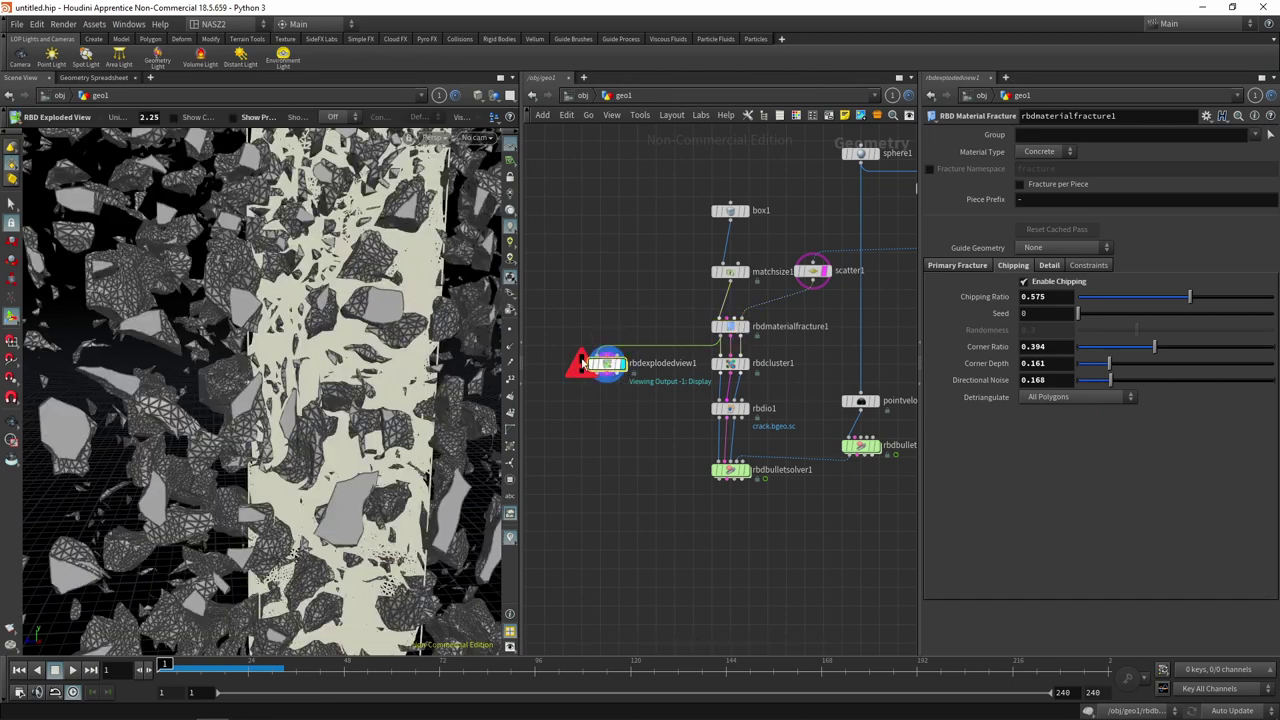
- Orbit the fragments, then display rbdbulletsolver1 to view the cracked pillar with the sphere
{"action": "mouse_move", "coordinate": [327, 371]}
{"action": "left_mouse_down"}
{"action": "mouse_move", "coordinate": [335, 380]}
{"action": "mouse_move", "coordinate": [395, 278]}
{"action": "mouse_move", "coordinate": [470, 280]}
{"action": "left_mouse_up"}
{"action": "key", "text": "Return"}
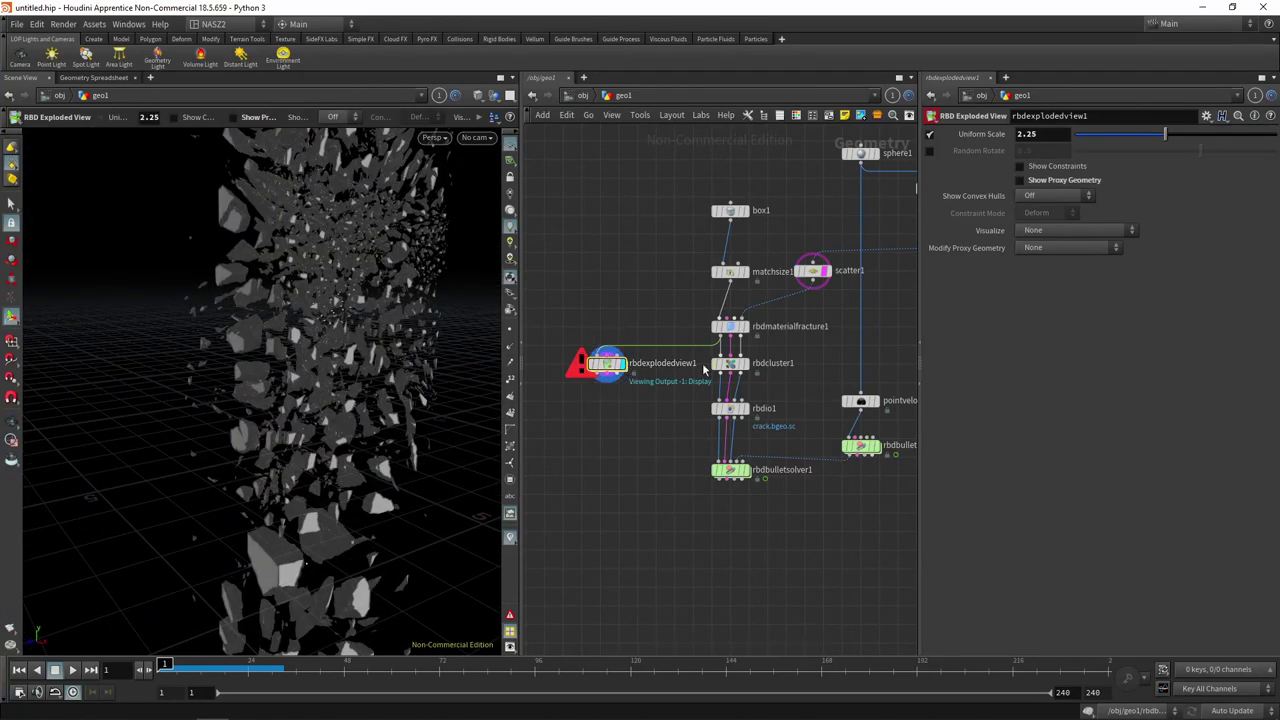
{"action": "left_click", "coordinate": [745, 470]}
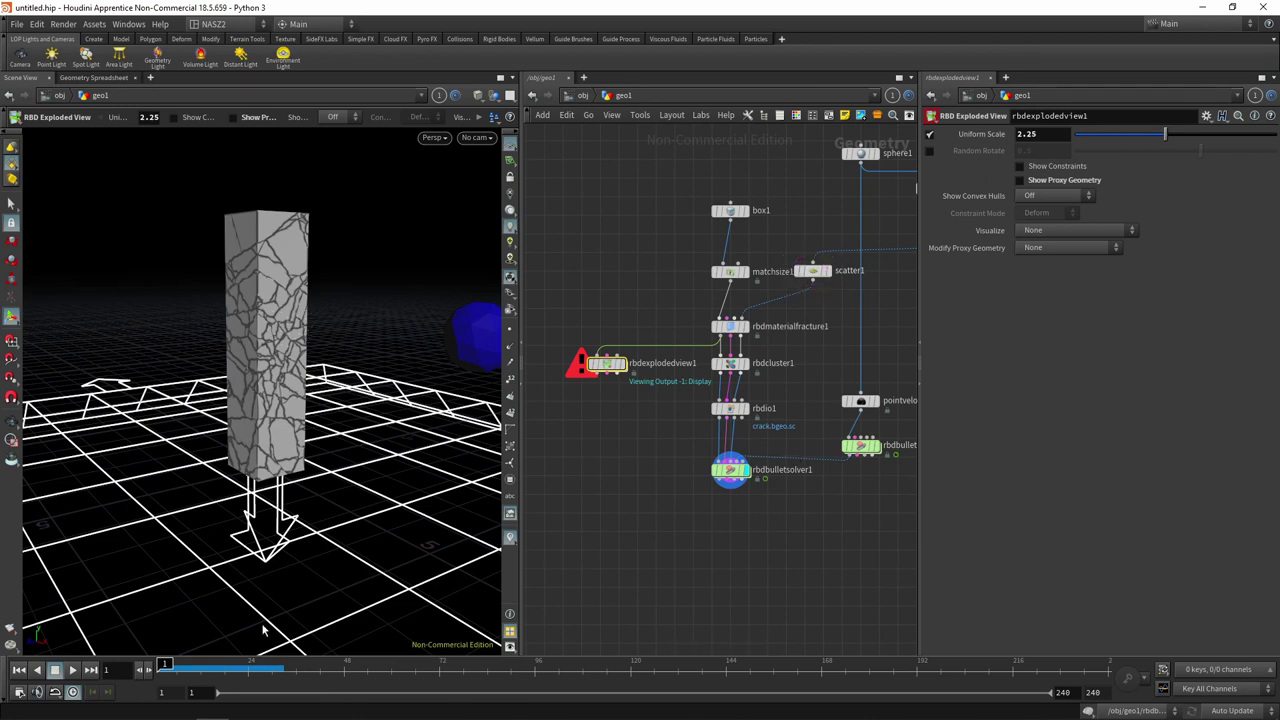
{"action": "left_click_drag", "start_coordinate": [343, 500], "coordinate": [265, 545]}
- Play and rewind the simulation, then display rbdcluster1 and preview its cluster colours
{"action": "left_click", "coordinate": [72, 671]}
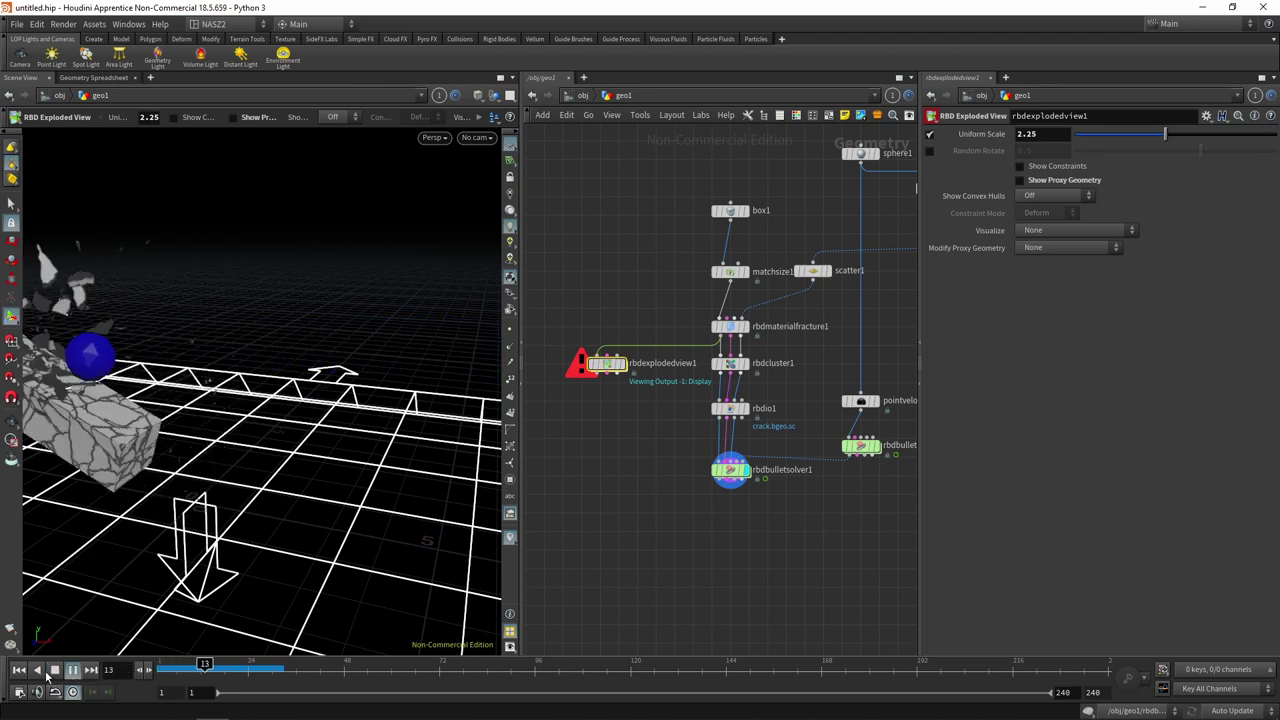
{"action": "left_click", "coordinate": [55, 671]}
{"action": "left_click", "coordinate": [16, 672]}
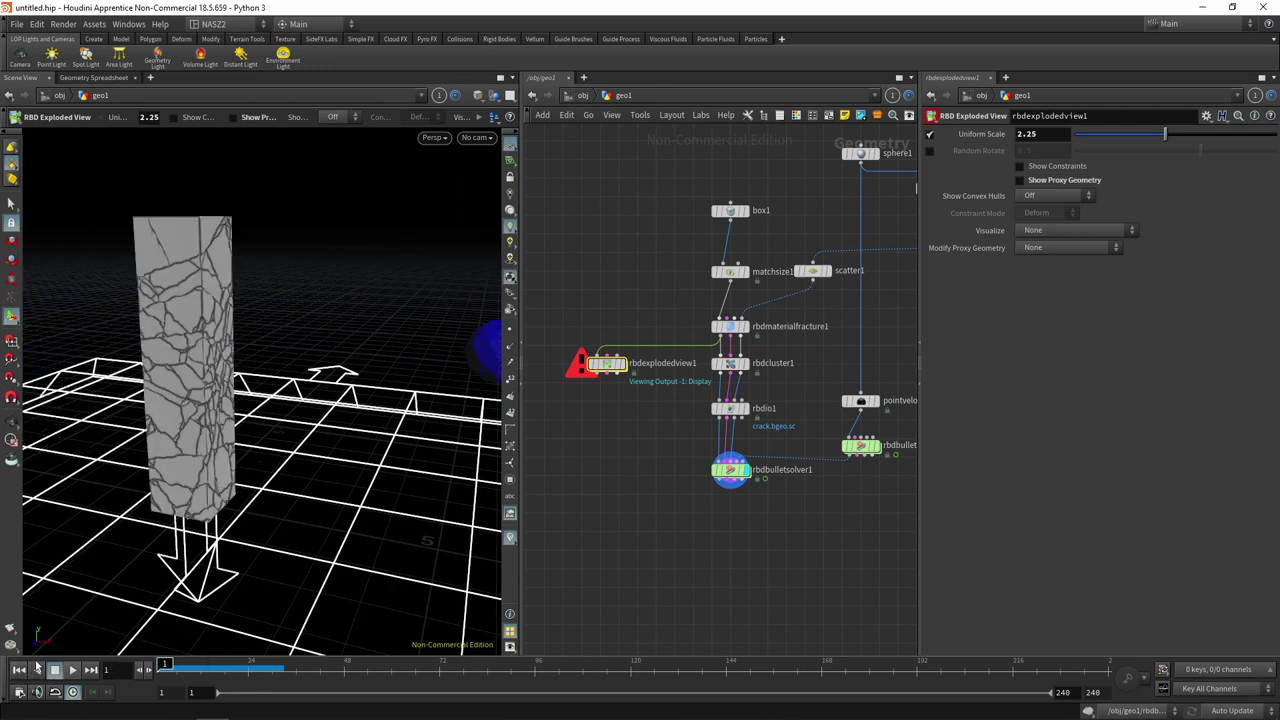
{"action": "scroll", "coordinate": [777, 300], "scroll_direction": "up", "scroll_amount": 5}
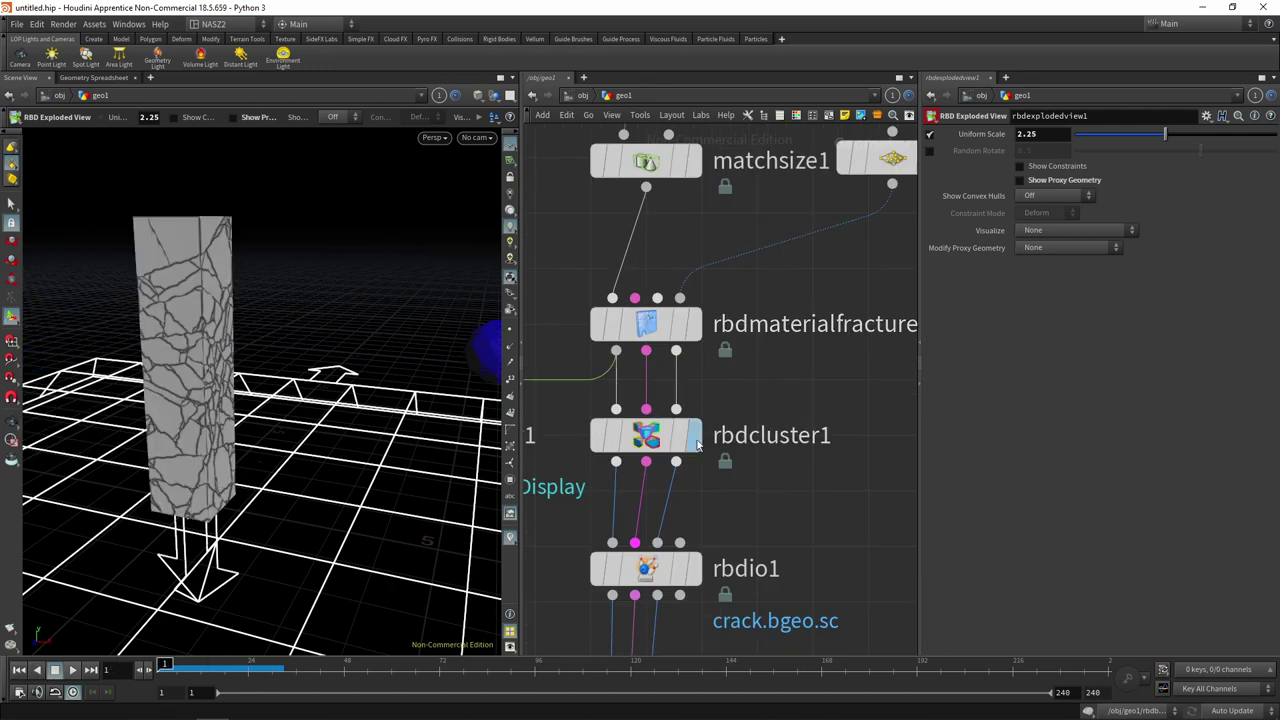
{"action": "left_click", "coordinate": [698, 446]}
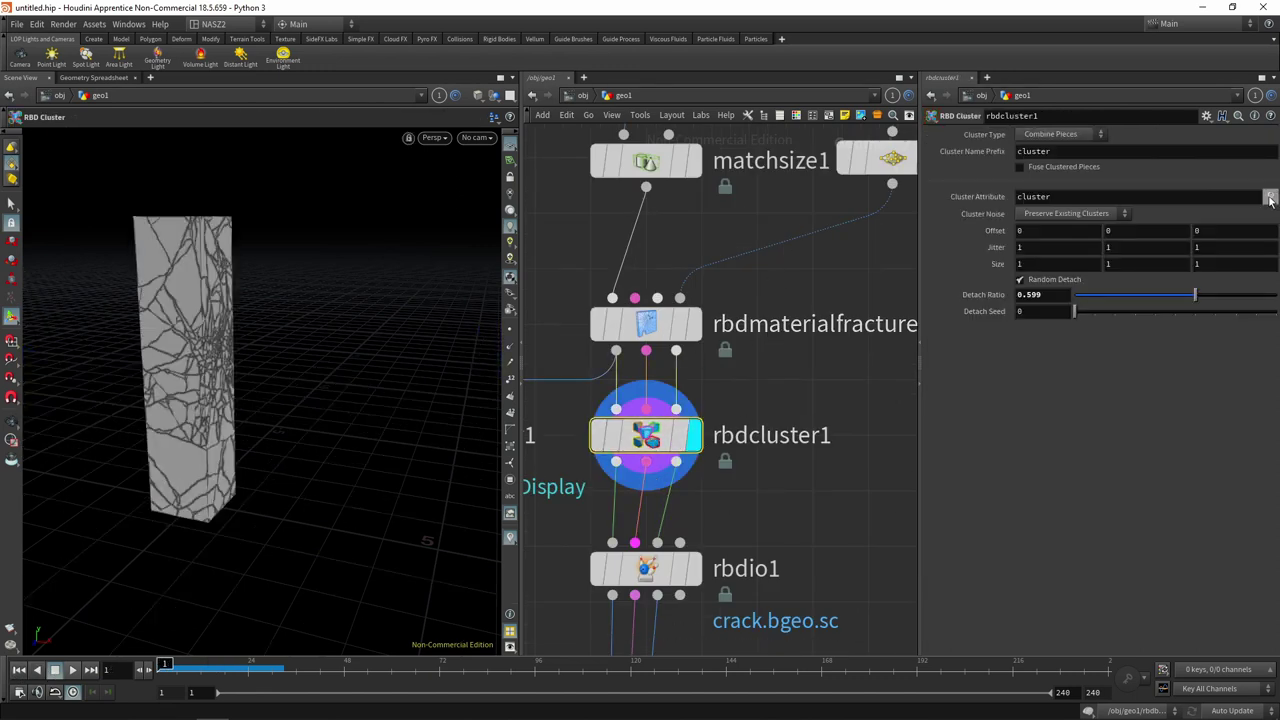
{"action": "left_click", "coordinate": [1270, 197]}
{"action": "left_click", "coordinate": [1270, 197]}
- Save rbdio1's fracture cache to crack.bgeo.sc and enable Load from Disk
{"action": "middle_click_drag", "start_coordinate": [763, 490], "coordinate": [827, 317]}
{"action": "left_click", "coordinate": [763, 410]}
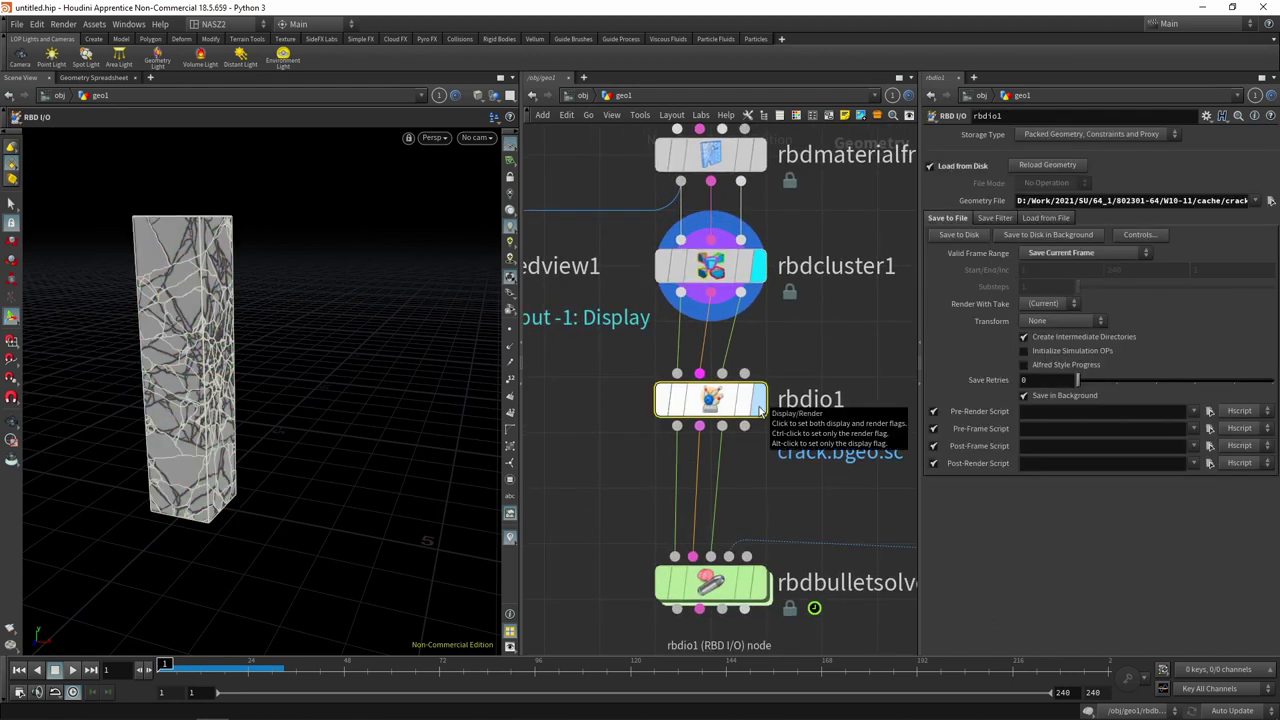
{"action": "left_click", "coordinate": [763, 400]}
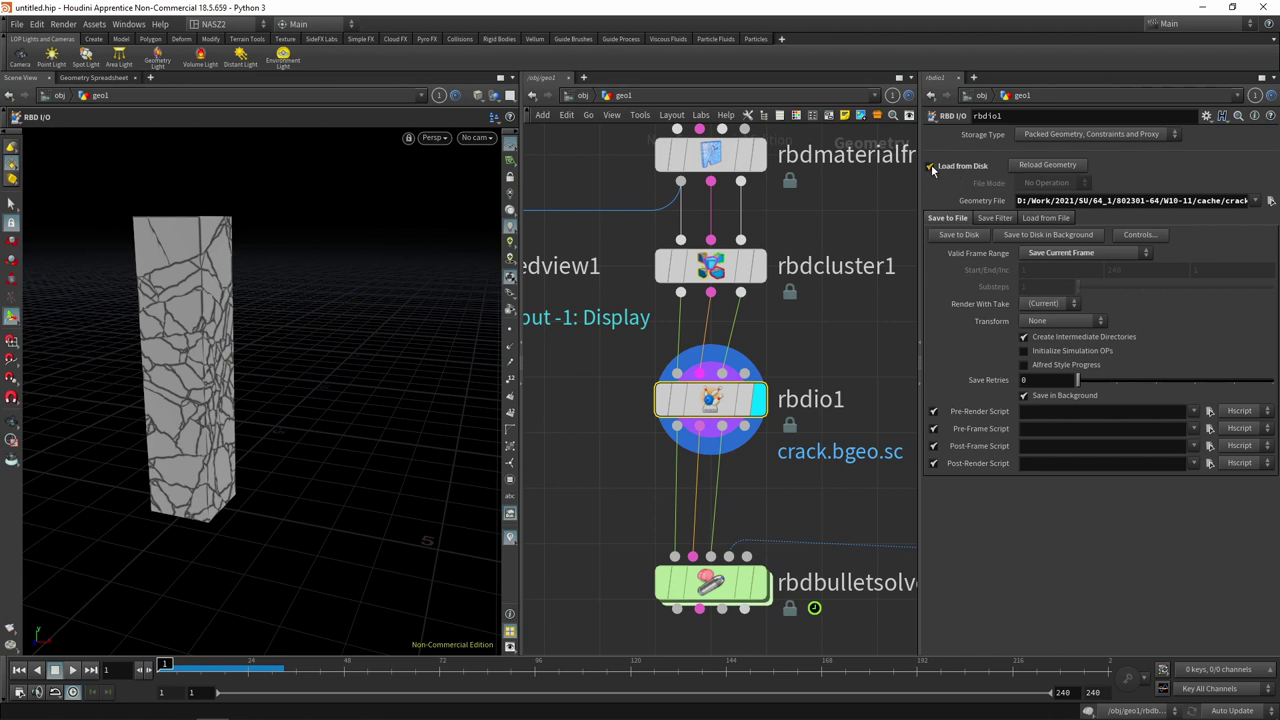
{"action": "left_click", "coordinate": [758, 266]}
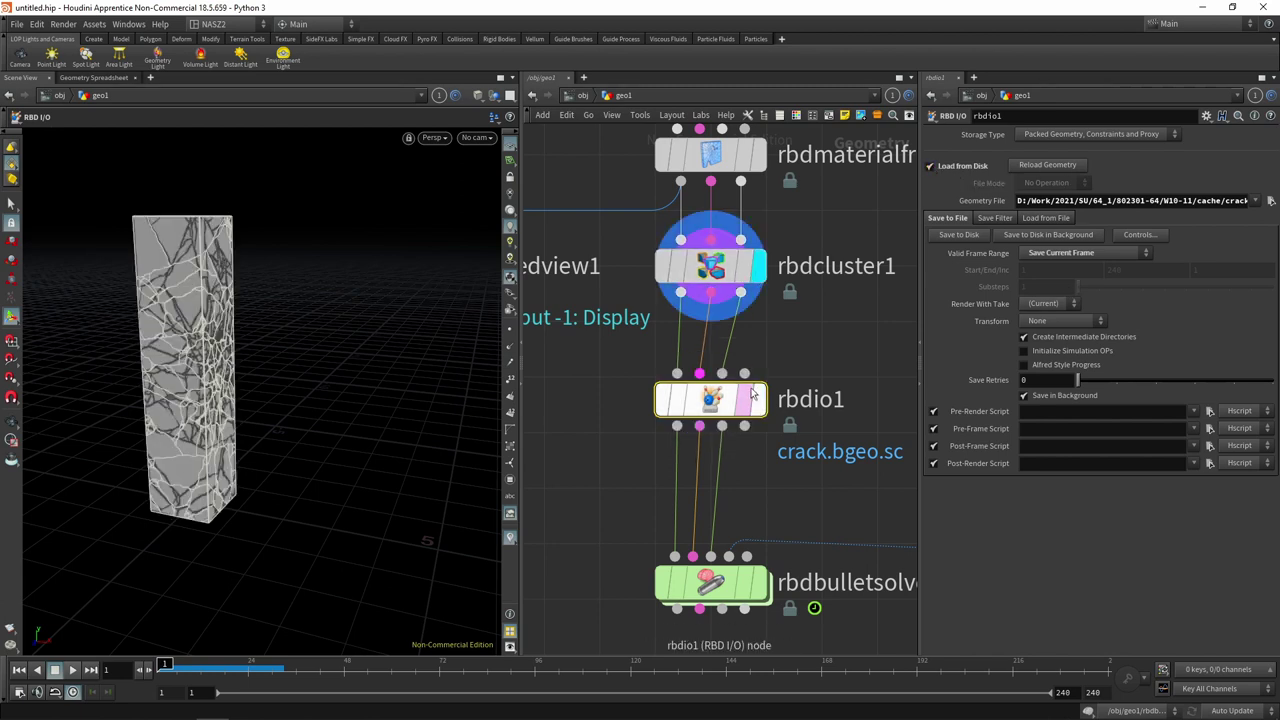
{"action": "left_click", "coordinate": [759, 400]}
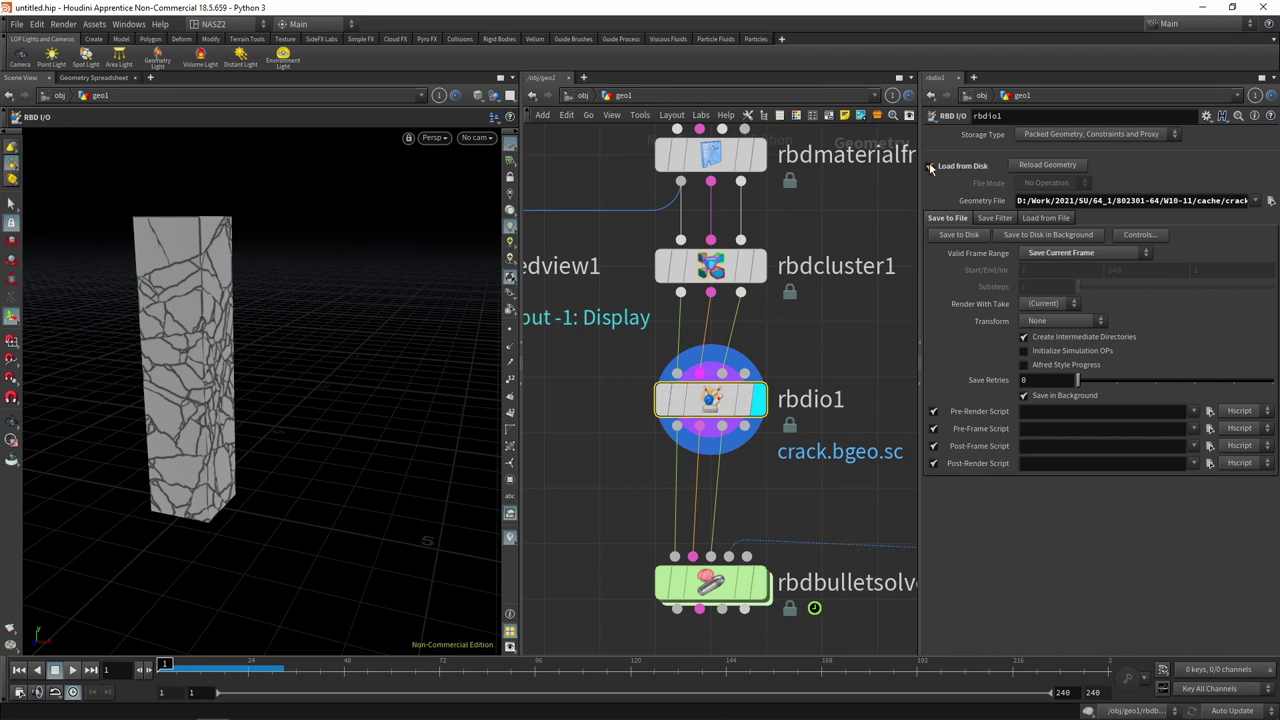
{"action": "left_click", "coordinate": [963, 236]}
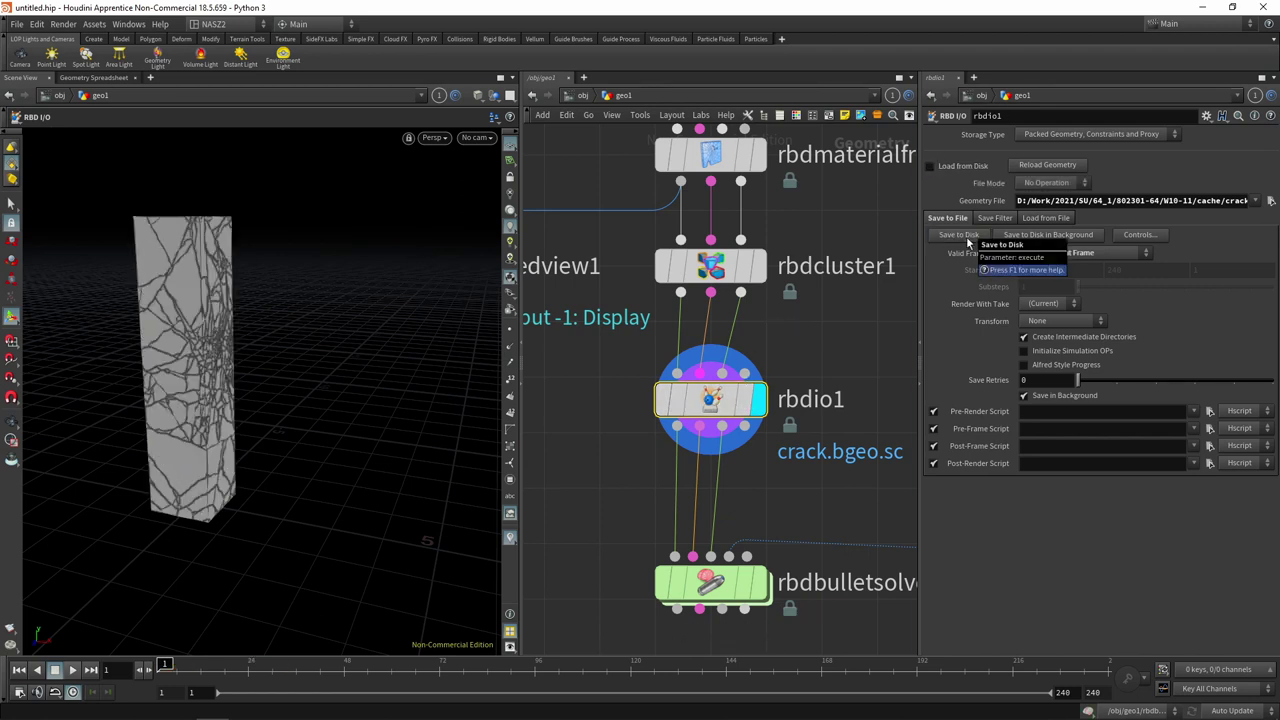
{"action": "left_click", "coordinate": [967, 238]}
{"action": "left_click", "coordinate": [931, 165]}
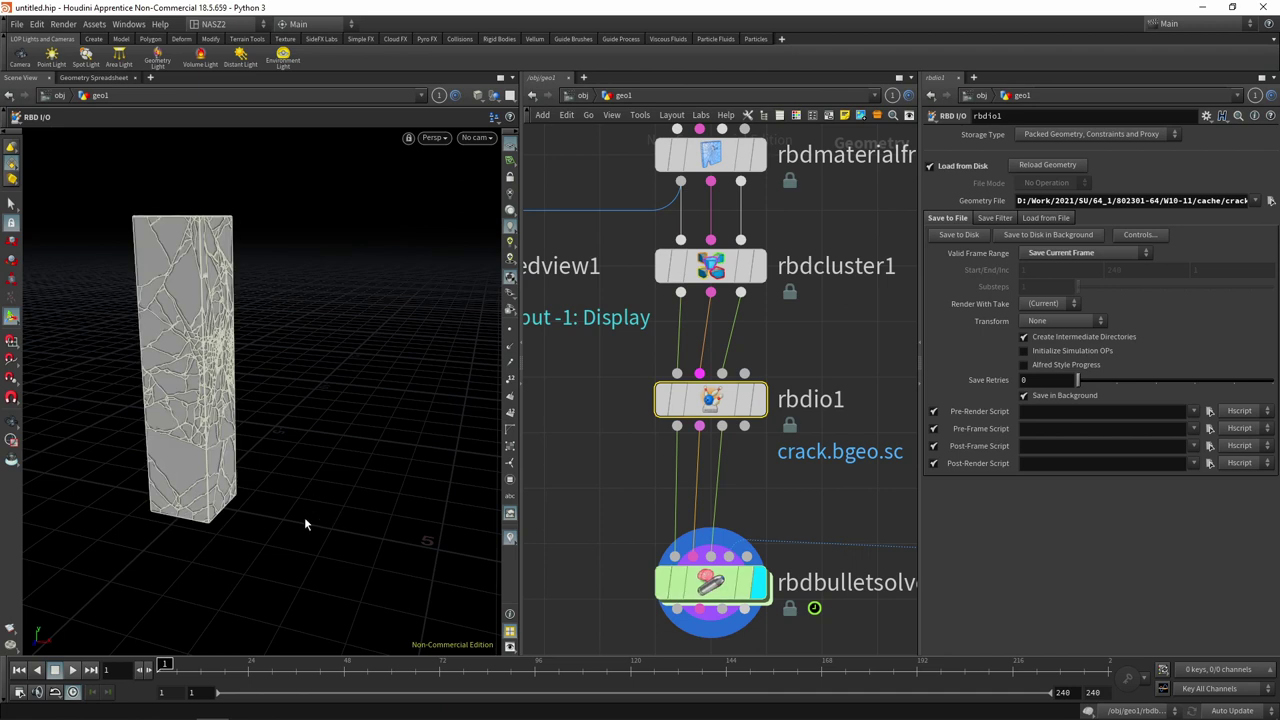
- Play the rbdbulletsolver1 simulation and orbit around the shattering pillar
{"action": "left_click", "coordinate": [678, 600]}
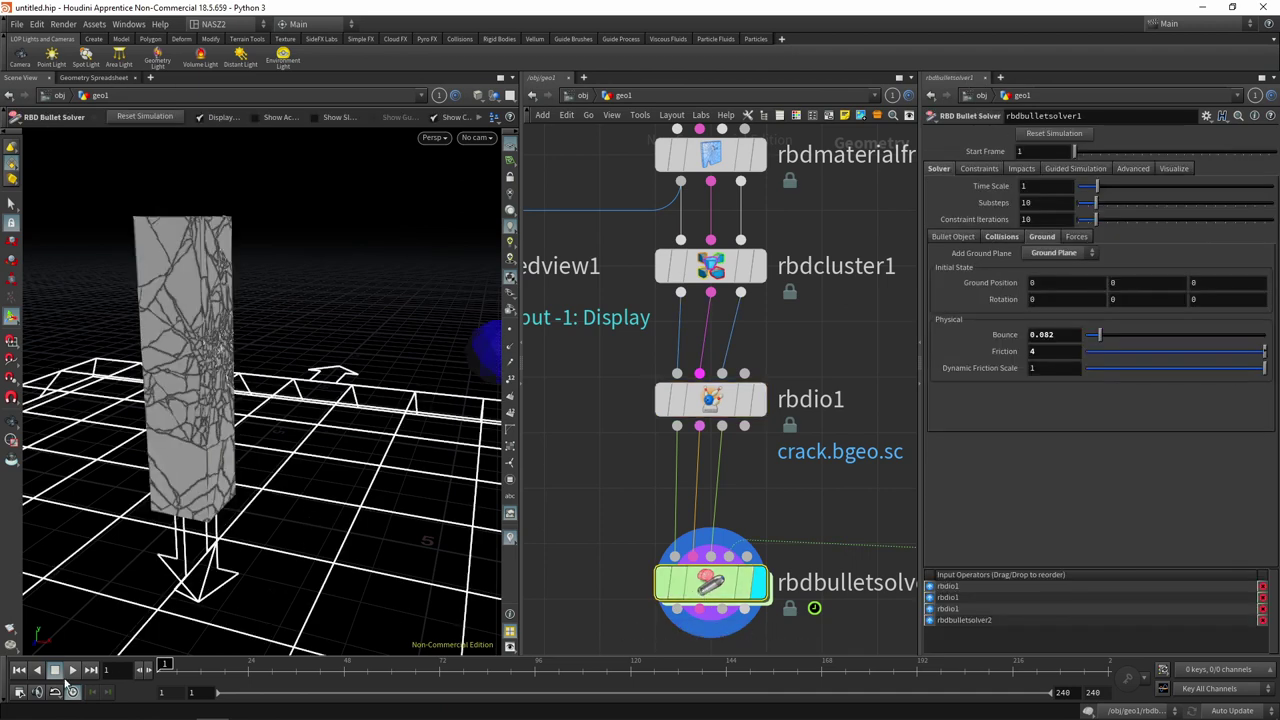
{"action": "left_click", "coordinate": [76, 673]}
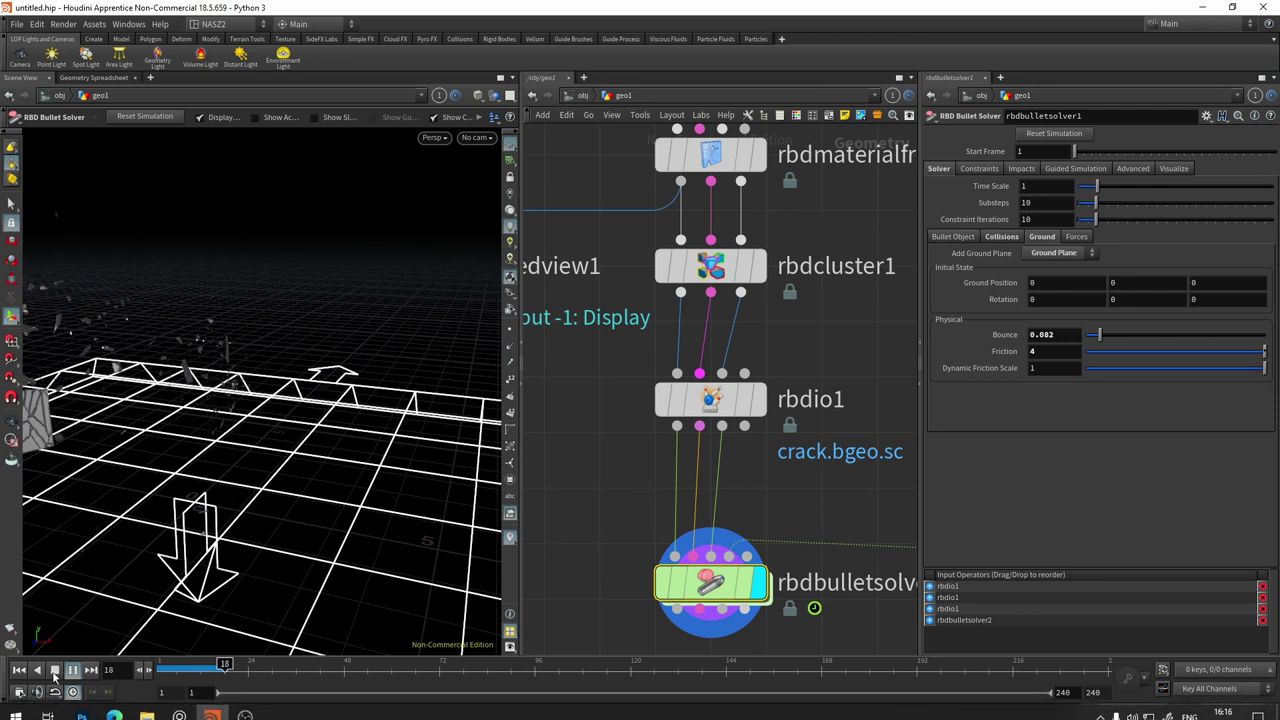
{"action": "key", "text": "Escape"}
{"action": "mouse_move", "coordinate": [60, 533]}
{"action": "left_mouse_down"}
{"action": "mouse_move", "coordinate": [287, 488]}
{"action": "mouse_move", "coordinate": [283, 342]}
{"action": "mouse_move", "coordinate": [211, 543]}
{"action": "left_mouse_up"}
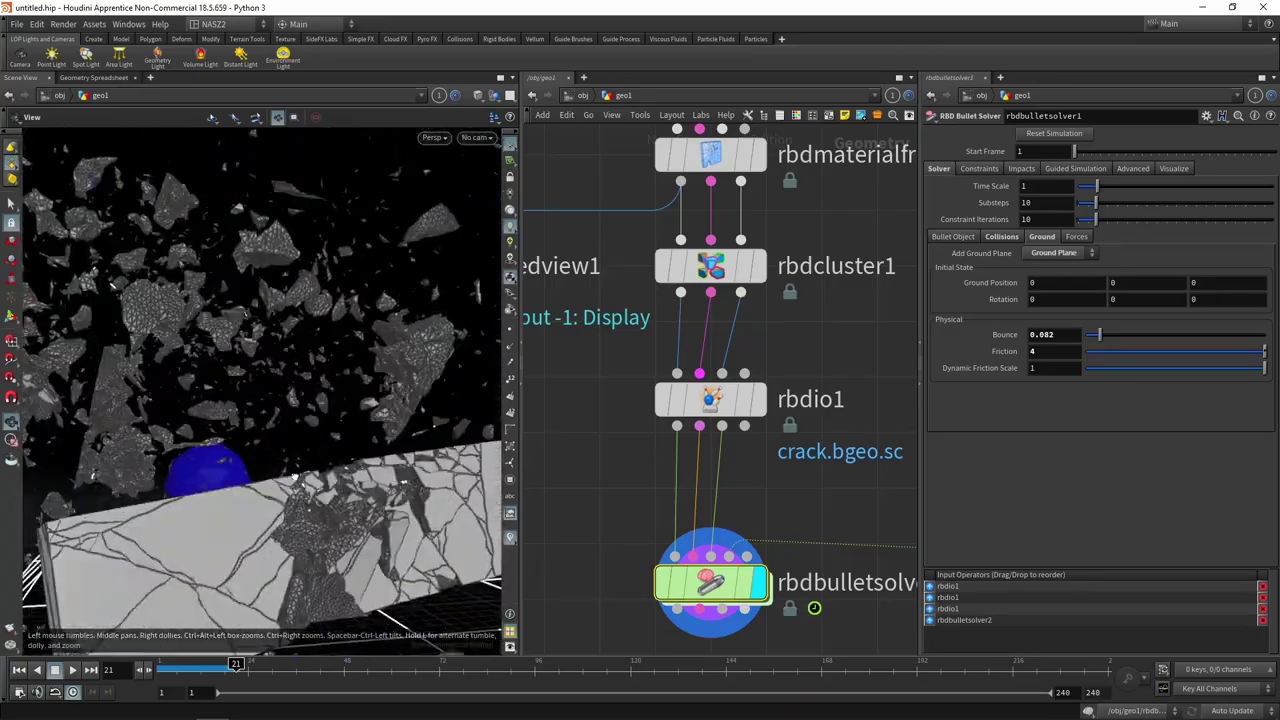
{"action": "mouse_move", "coordinate": [211, 543]}
{"action": "left_mouse_down"}
{"action": "mouse_move", "coordinate": [336, 524]}
{"action": "mouse_move", "coordinate": [199, 503]}
{"action": "mouse_move", "coordinate": [248, 485]}
{"action": "mouse_move", "coordinate": [235, 520]}
{"action": "left_mouse_up"}
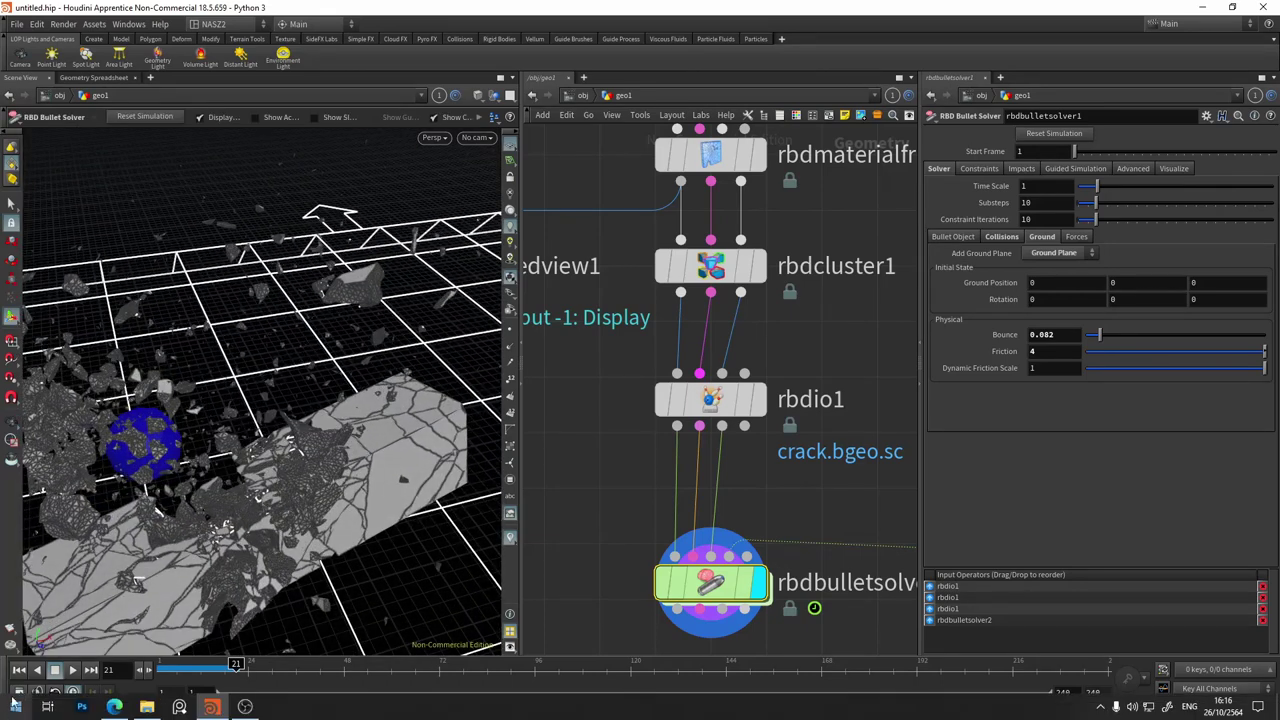
- Scrub through frames 11, 13 and 28, orbiting to view the debris from different angles
{"action": "left_click_drag", "start_coordinate": [213, 664], "coordinate": [197, 664]}
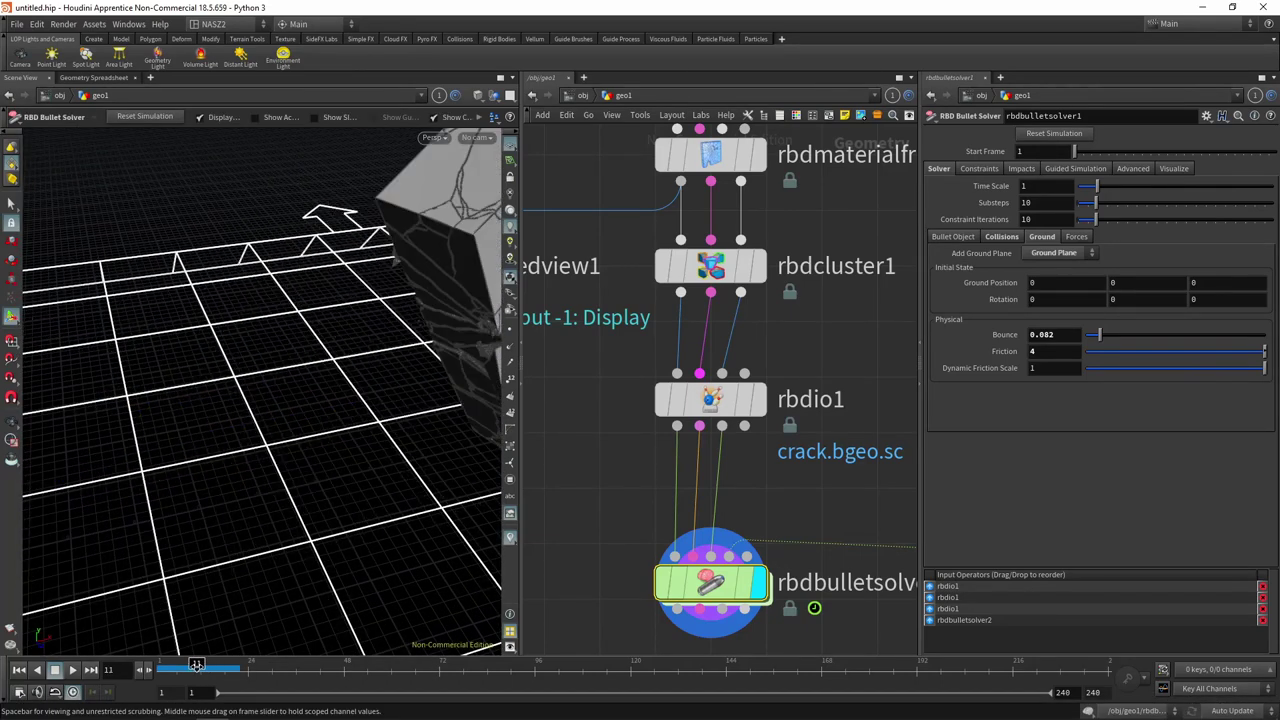
{"action": "mouse_move", "coordinate": [366, 491]}
{"action": "left_mouse_down"}
{"action": "mouse_move", "coordinate": [378, 450]}
{"action": "mouse_move", "coordinate": [126, 366]}
{"action": "mouse_move", "coordinate": [107, 477]}
{"action": "left_mouse_up"}
{"action": "key", "text": "Return"}
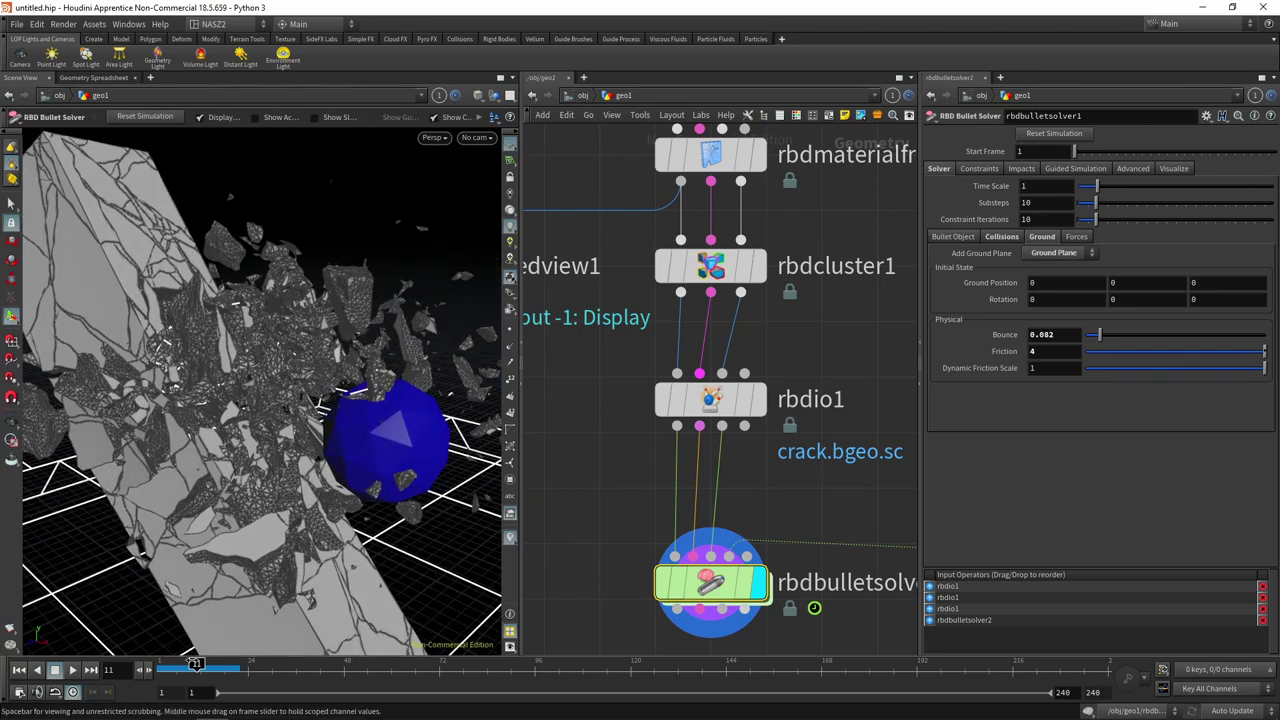
{"action": "left_click_drag", "start_coordinate": [197, 664], "coordinate": [254, 664]}
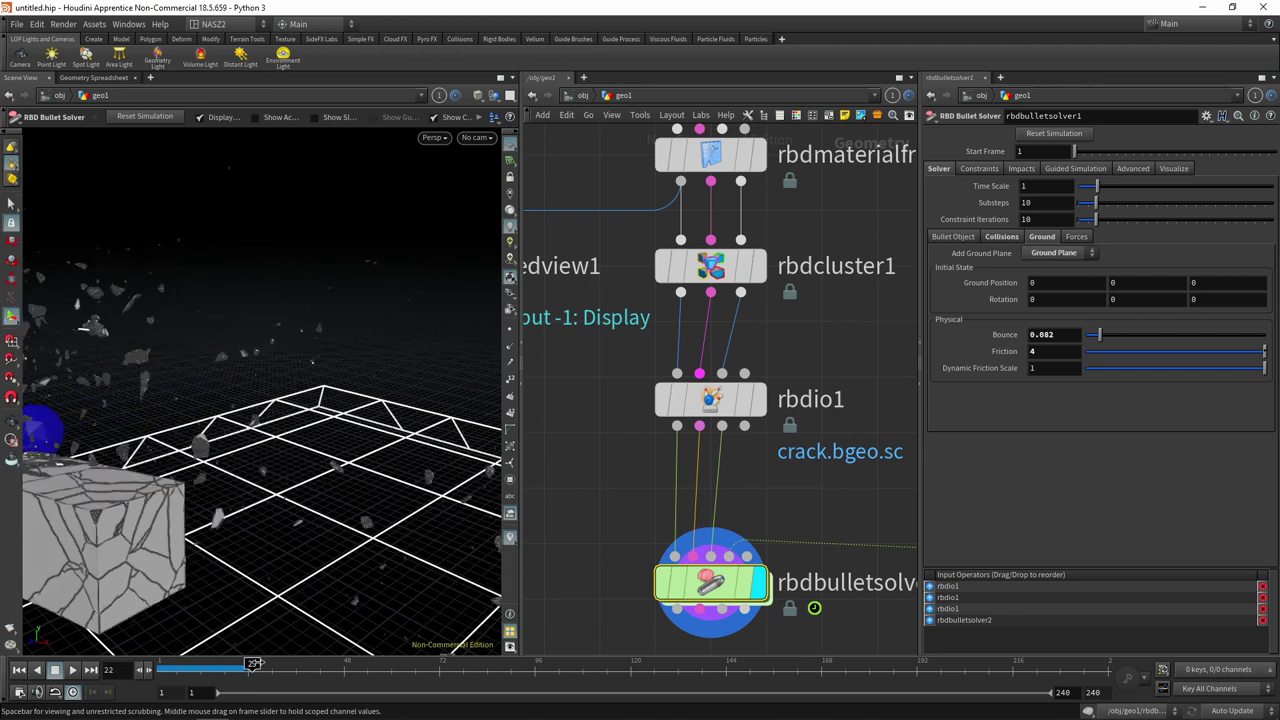
{"action": "left_click_drag", "start_coordinate": [254, 664], "coordinate": [263, 664]}
{"action": "mouse_move", "coordinate": [220, 470]}
{"action": "left_mouse_down"}
{"action": "mouse_move", "coordinate": [244, 460]}
{"action": "mouse_move", "coordinate": [453, 474]}
{"action": "mouse_move", "coordinate": [334, 492]}
{"action": "mouse_move", "coordinate": [80, 380]}
{"action": "left_mouse_up"}
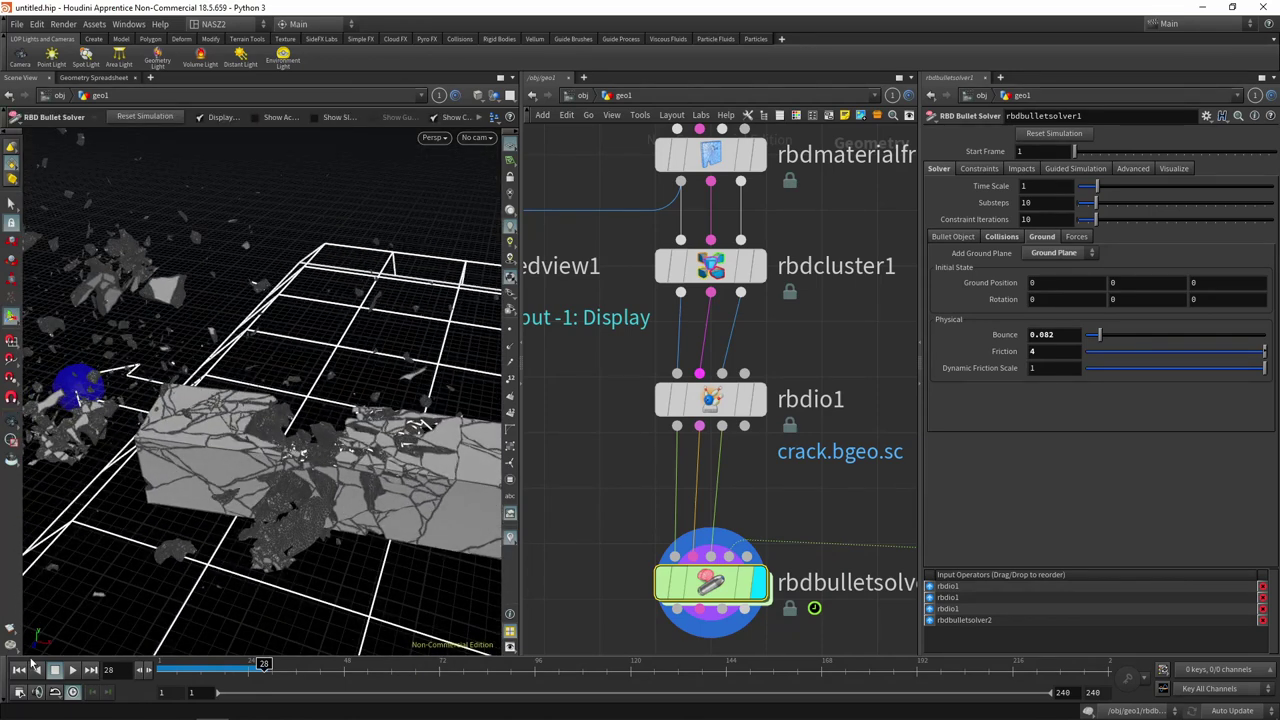
- Rewind to frame 1 and inspect rbdbulletsolver2's Forces and Ground plane settings
{"action": "left_click", "coordinate": [35, 672]}
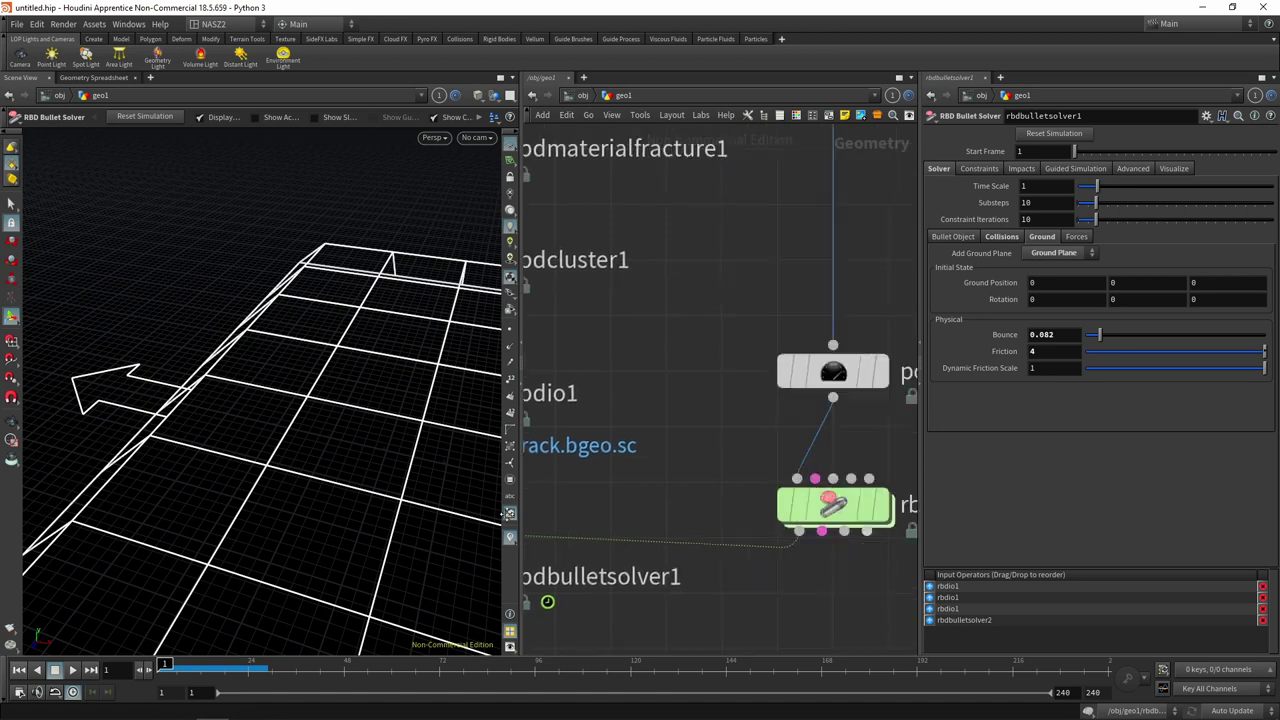
{"action": "middle_click_drag", "start_coordinate": [900, 516], "coordinate": [523, 530]}
{"action": "left_click", "coordinate": [740, 530]}
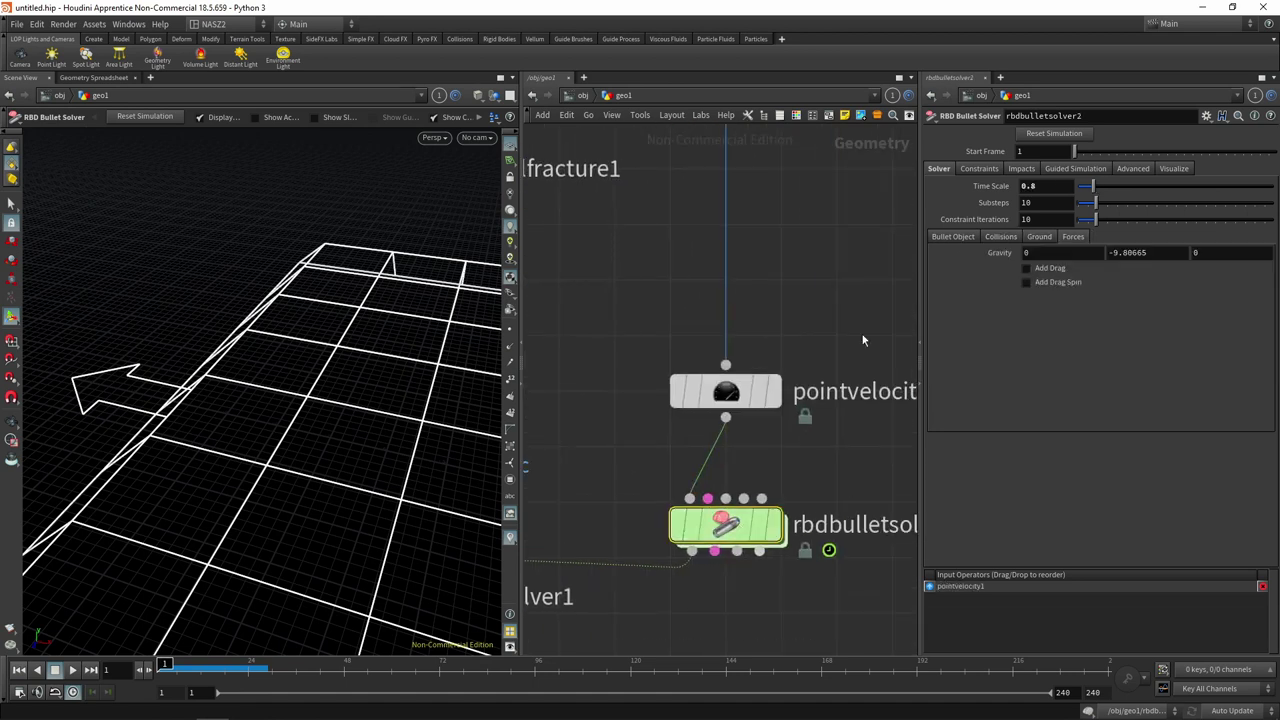
{"action": "left_click", "coordinate": [1039, 237]}
{"action": "left_click", "coordinate": [1057, 252]}
{"action": "left_click", "coordinate": [1057, 280]}
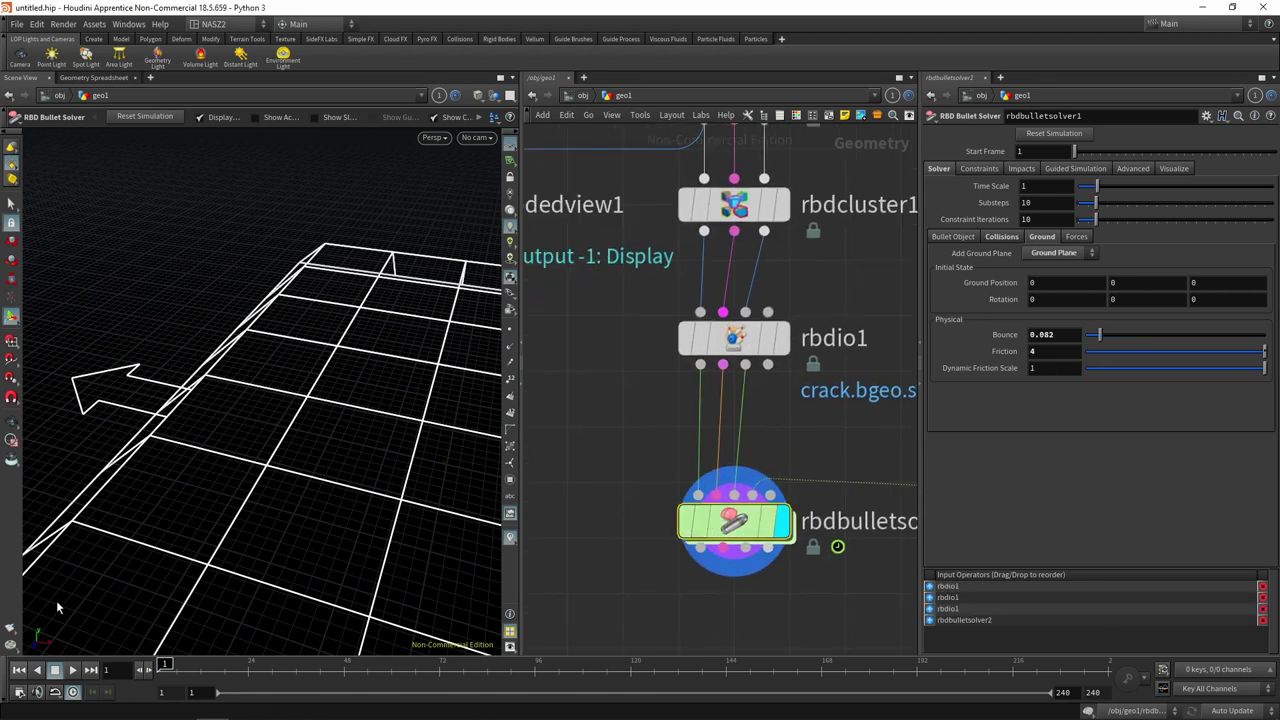
- Play the simulation while orbiting around the falling fractured column
{"action": "key", "text": "Escape"}
{"action": "left_click_drag", "start_coordinate": [305, 494], "coordinate": [240, 470]}
{"action": "key", "text": "Return"}
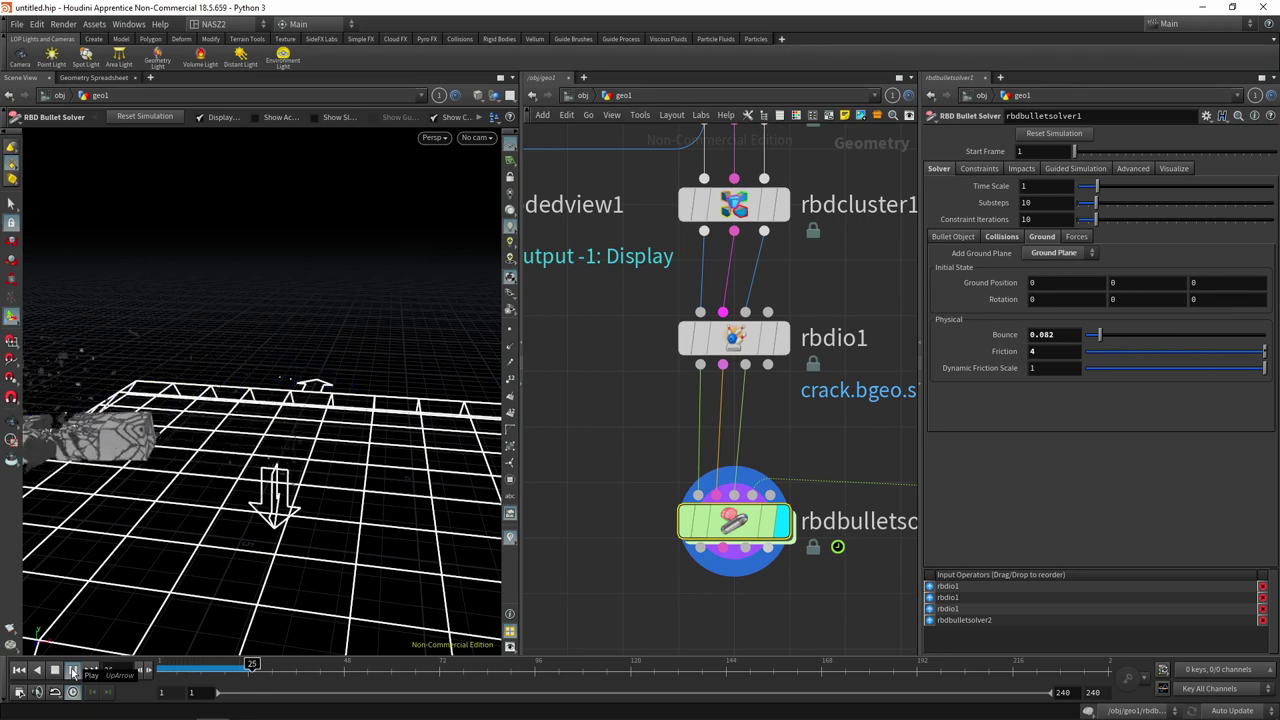
{"action": "key", "text": "Escape"}
{"action": "mouse_move", "coordinate": [149, 514]}
{"action": "left_mouse_down"}
{"action": "mouse_move", "coordinate": [346, 547]}
{"action": "mouse_move", "coordinate": [262, 524]}
{"action": "left_mouse_up"}
{"action": "key", "text": "Return"}
- Scrub through the fall and shatter, orbit around frame 14, then rewind to frame 1
{"action": "left_click_drag", "start_coordinate": [271, 663], "coordinate": [175, 665]}
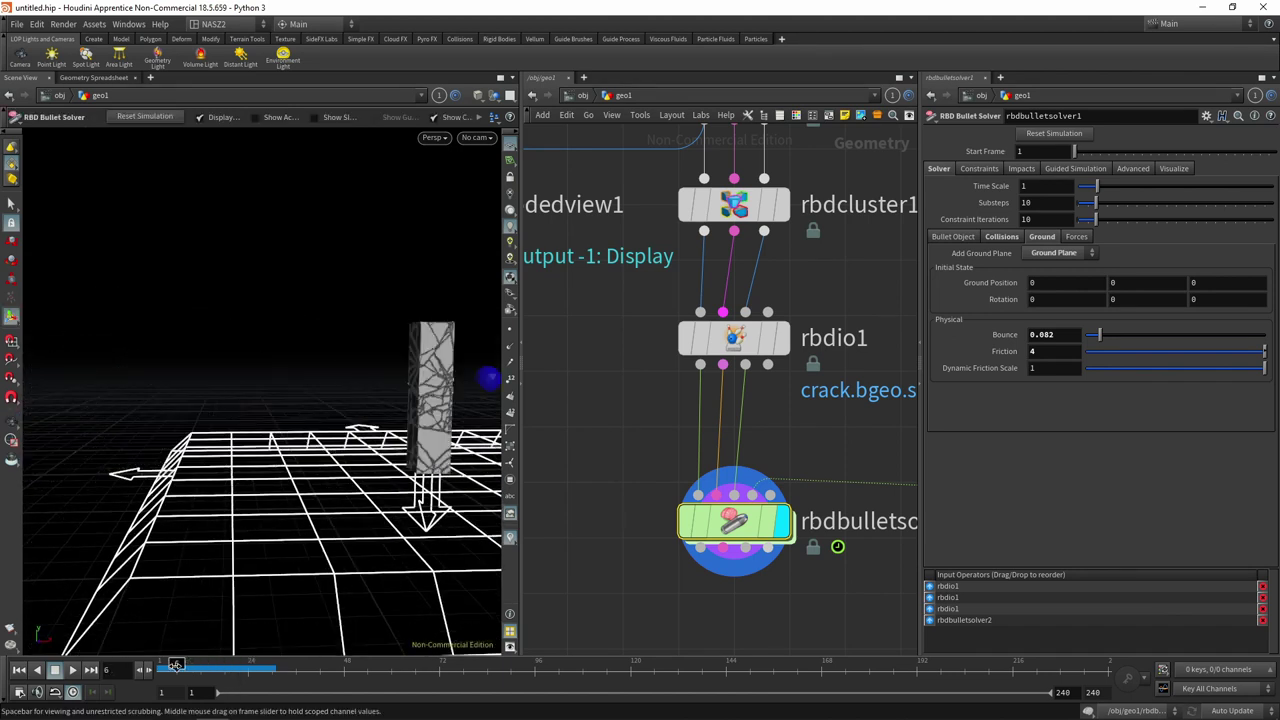
{"action": "left_click_drag", "start_coordinate": [175, 665], "coordinate": [299, 664]}
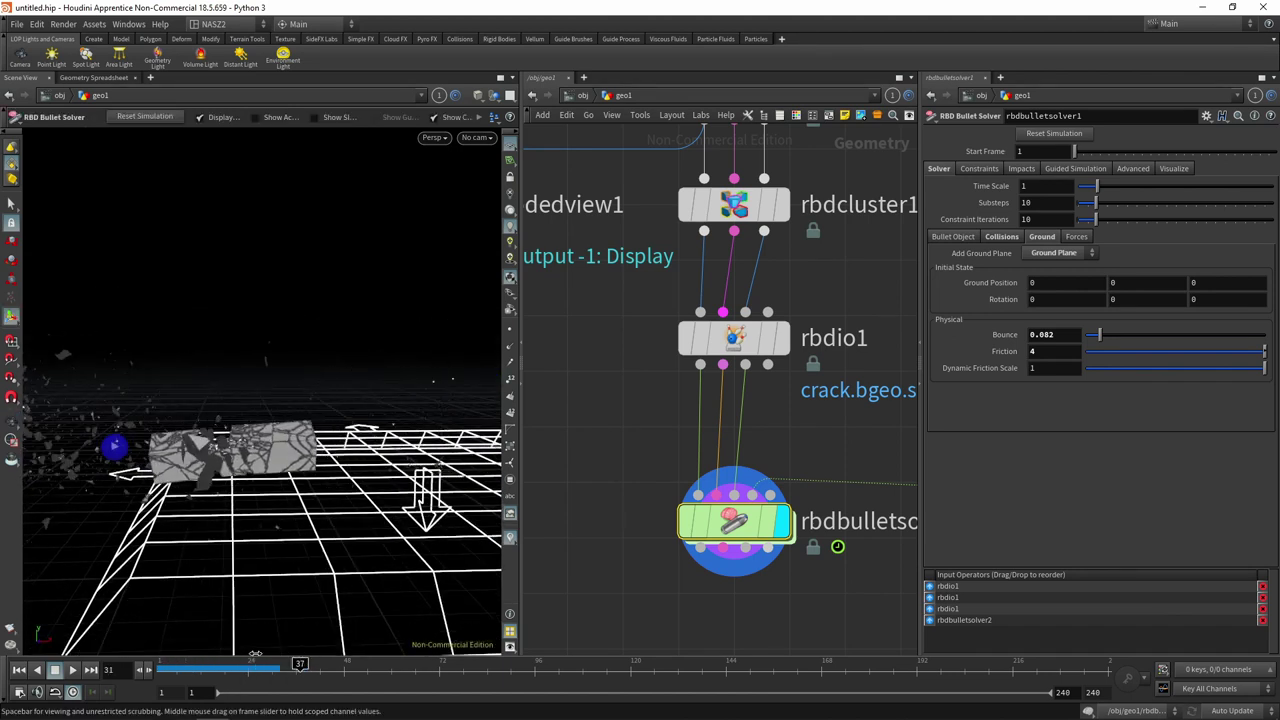
{"action": "left_click", "coordinate": [208, 663]}
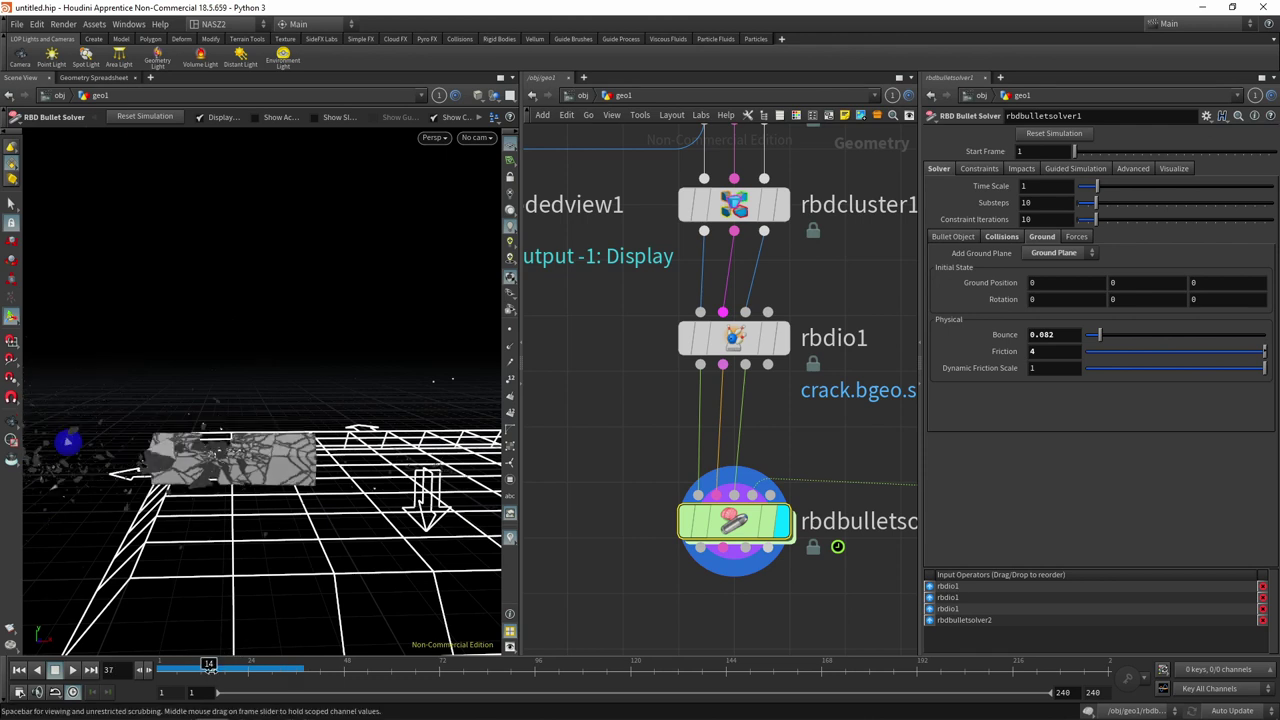
{"action": "key", "text": "Escape"}
{"action": "mouse_move", "coordinate": [200, 600]}
{"action": "left_mouse_down"}
{"action": "mouse_move", "coordinate": [217, 565]}
{"action": "mouse_move", "coordinate": [138, 538]}
{"action": "left_mouse_up"}
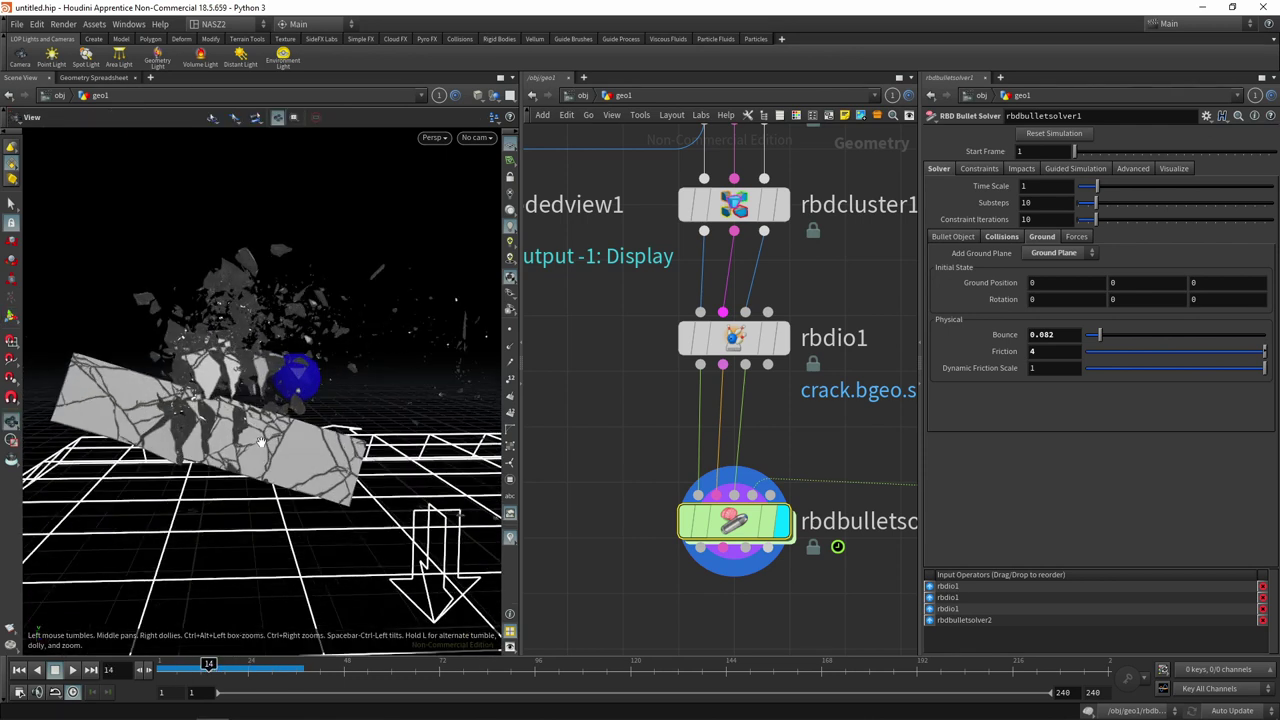
{"action": "scroll", "coordinate": [138, 538], "scroll_direction": "up", "scroll_amount": 5}
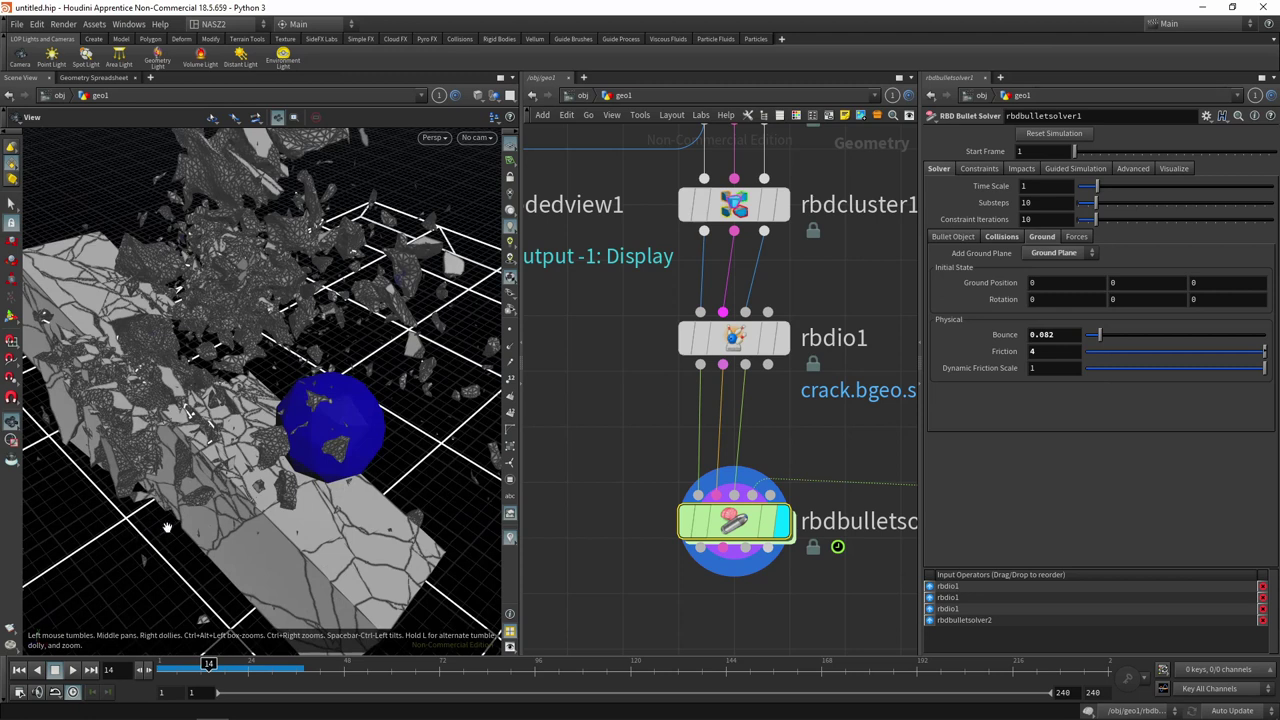
{"action": "left_click", "coordinate": [181, 668]}
{"action": "left_click", "coordinate": [163, 668]}
{"action": "middle_click_drag", "start_coordinate": [734, 204], "coordinate": [601, 428]}
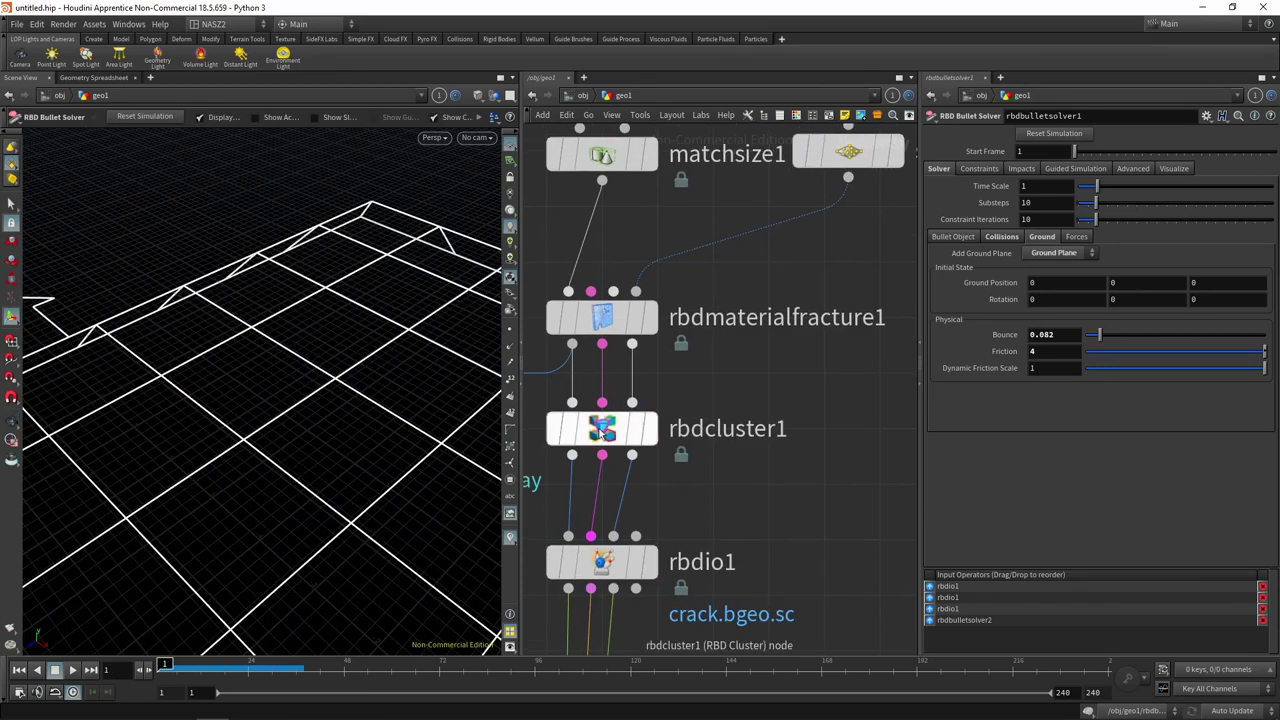
- Set rbdcluster1's Detach Ratio to 0.848 and reload rbdio1's cached crack.bgeo.sc geometry
{"action": "left_click", "coordinate": [601, 428]}
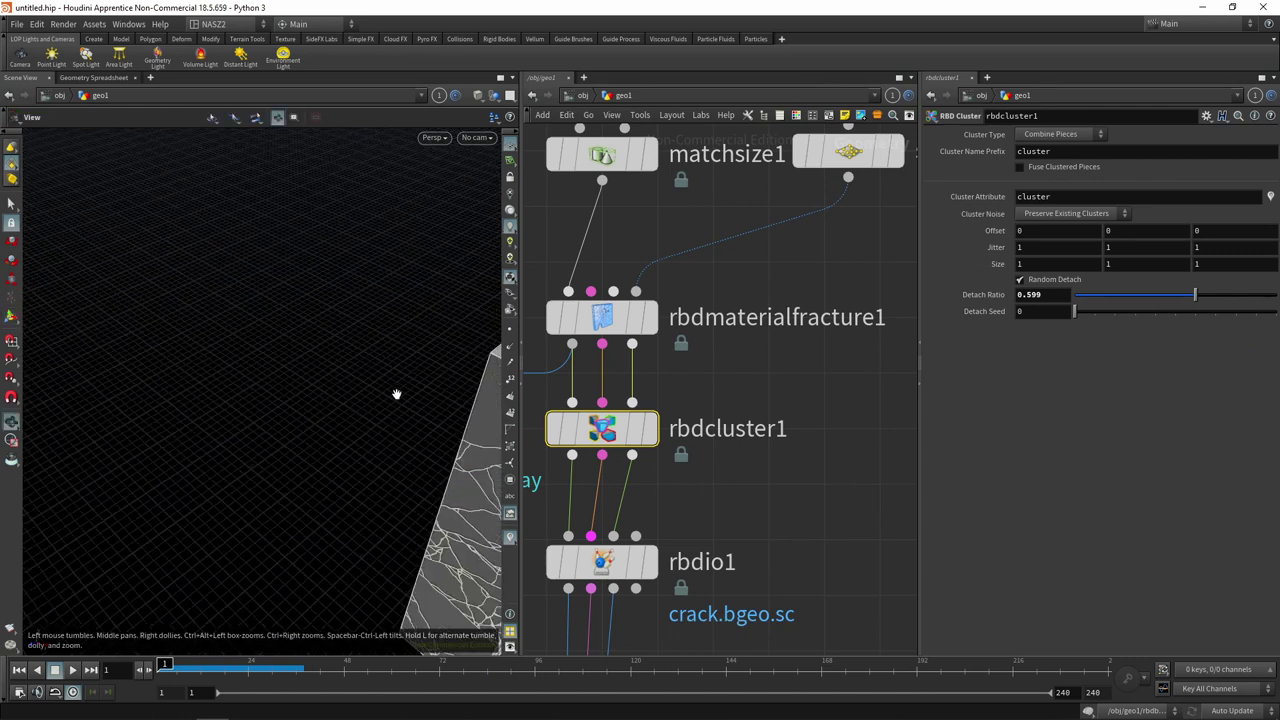
{"action": "scroll", "coordinate": [394, 389], "scroll_direction": "down", "scroll_amount": 3}
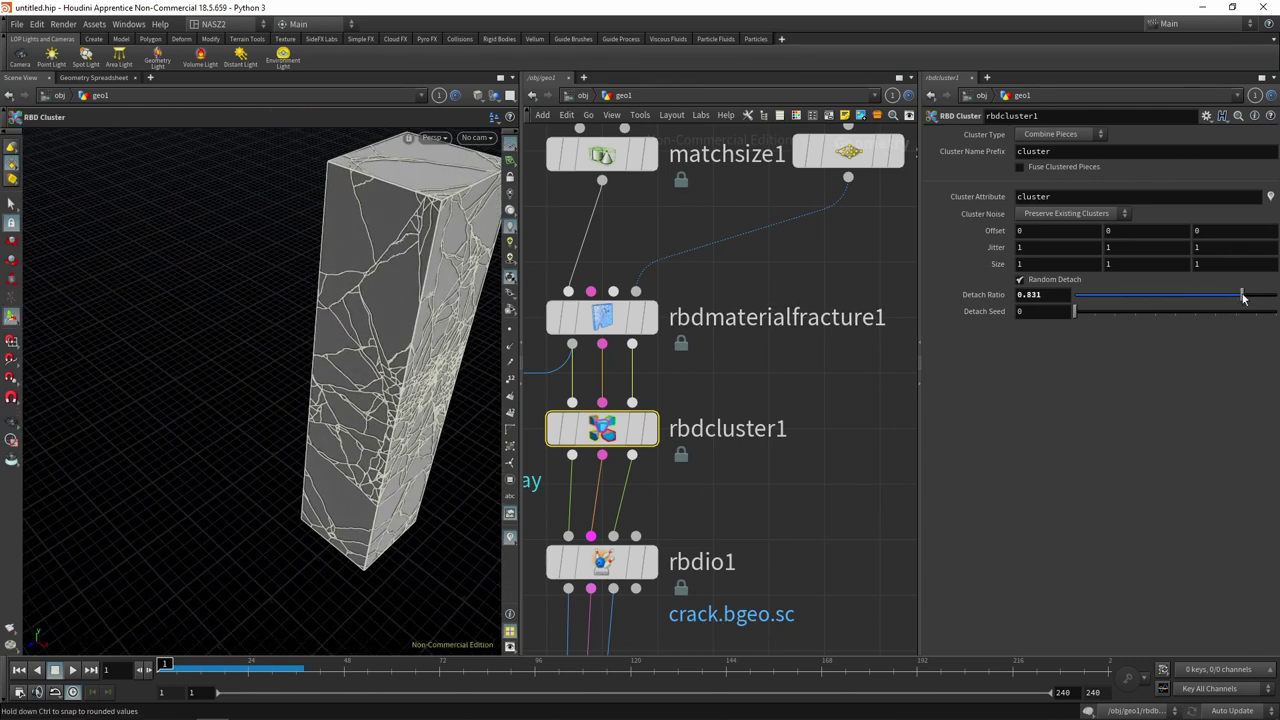
{"action": "scroll", "coordinate": [745, 470], "scroll_direction": "down", "scroll_amount": 5}
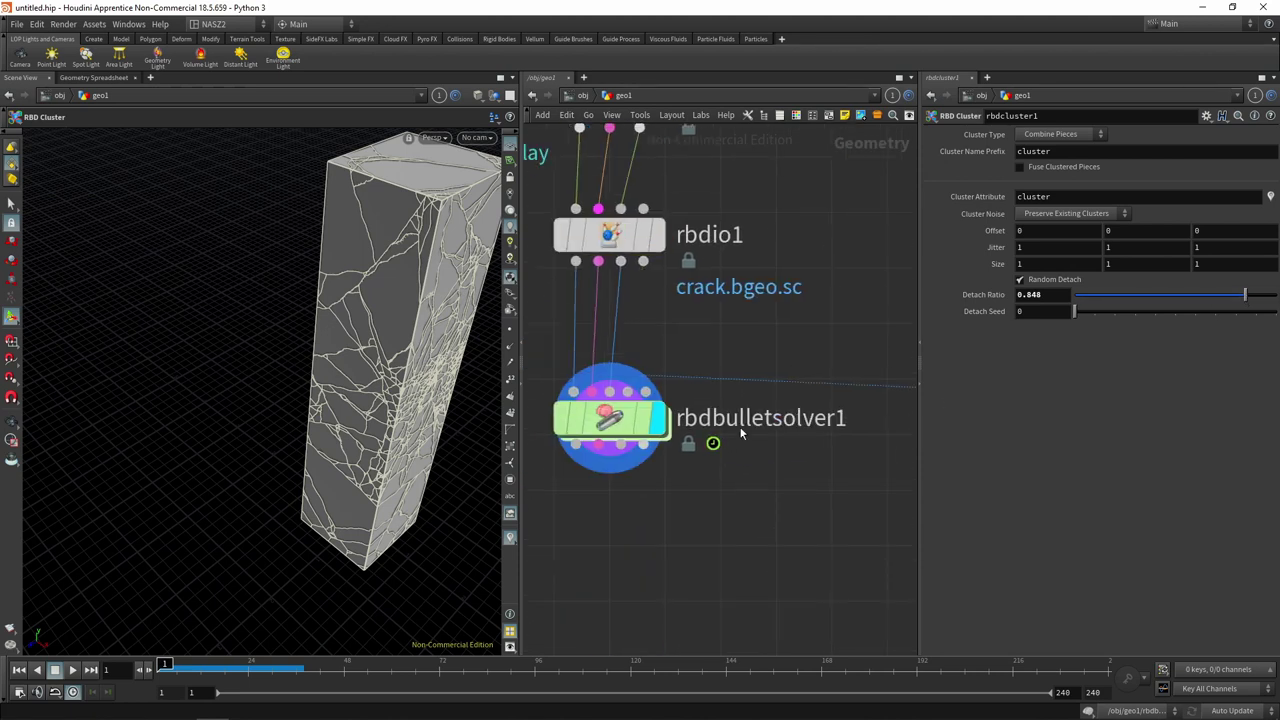
{"action": "left_click", "coordinate": [609, 234]}
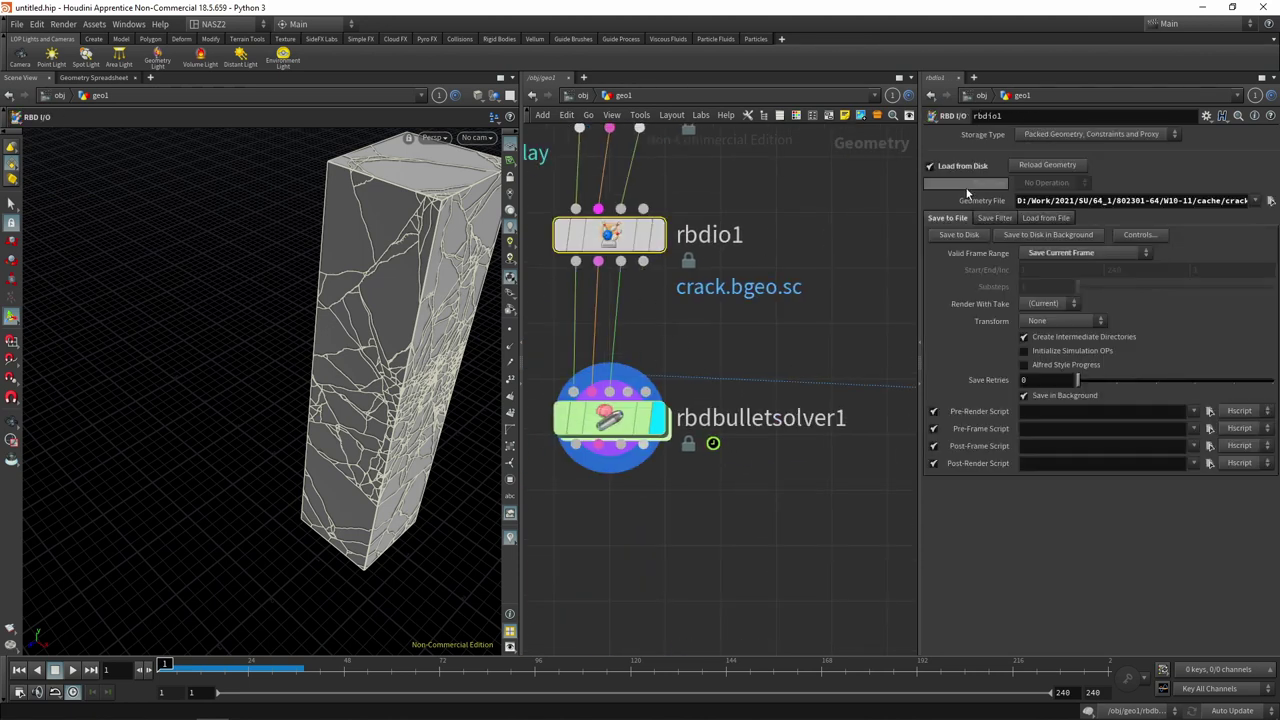
{"action": "left_click", "coordinate": [966, 233]}
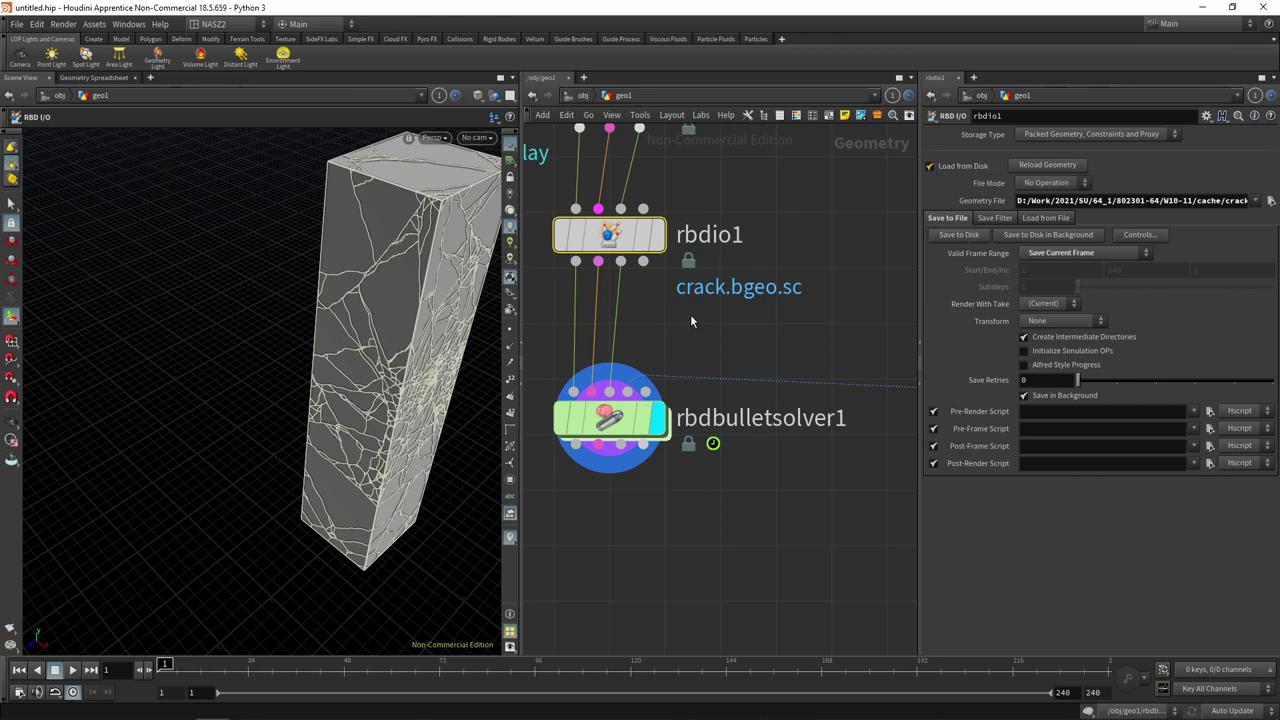
- Show rbdbulletsolver1 and orbit around the intact cracked pillar at frame 1
{"action": "left_click", "coordinate": [612, 425]}
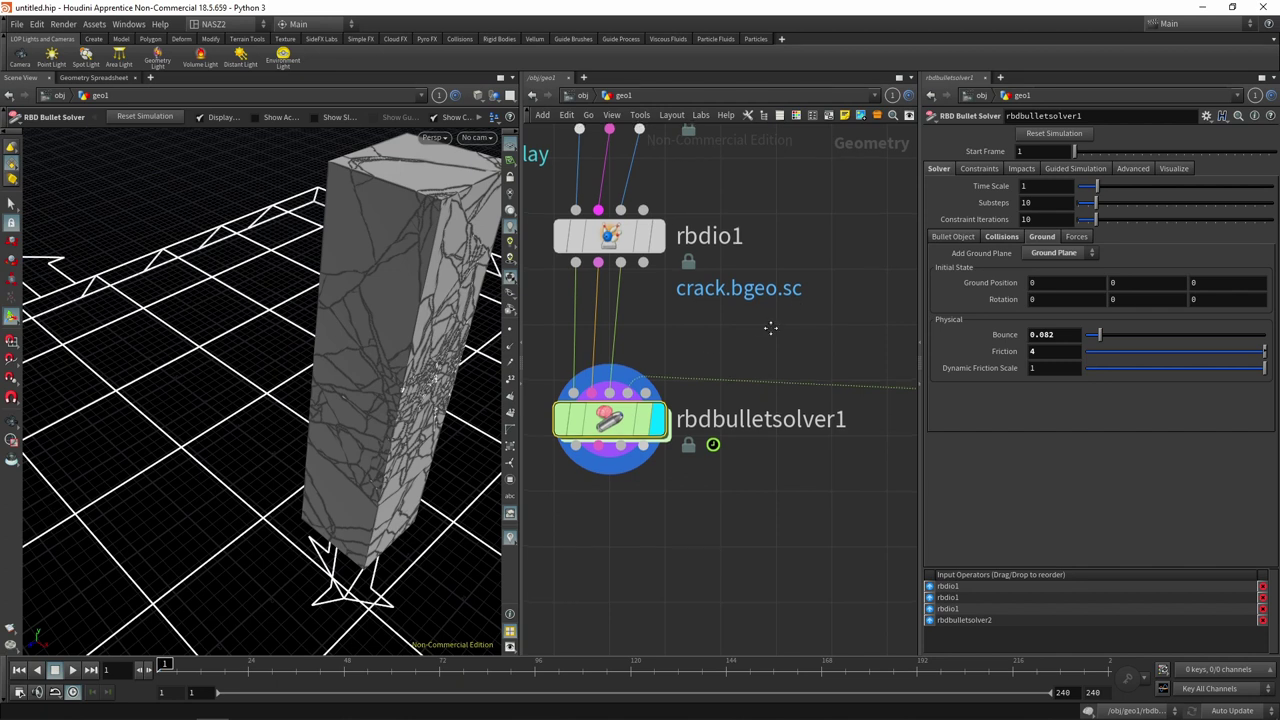
{"action": "middle_click_drag", "start_coordinate": [781, 320], "coordinate": [790, 436]}
{"action": "key", "text": "Escape"}
{"action": "mouse_move", "coordinate": [332, 378]}
{"action": "left_mouse_down"}
{"action": "mouse_move", "coordinate": [273, 360]}
{"action": "mouse_move", "coordinate": [275, 305]}
{"action": "left_mouse_up"}
{"action": "middle_click_drag", "start_coordinate": [730, 280], "coordinate": [739, 371]}
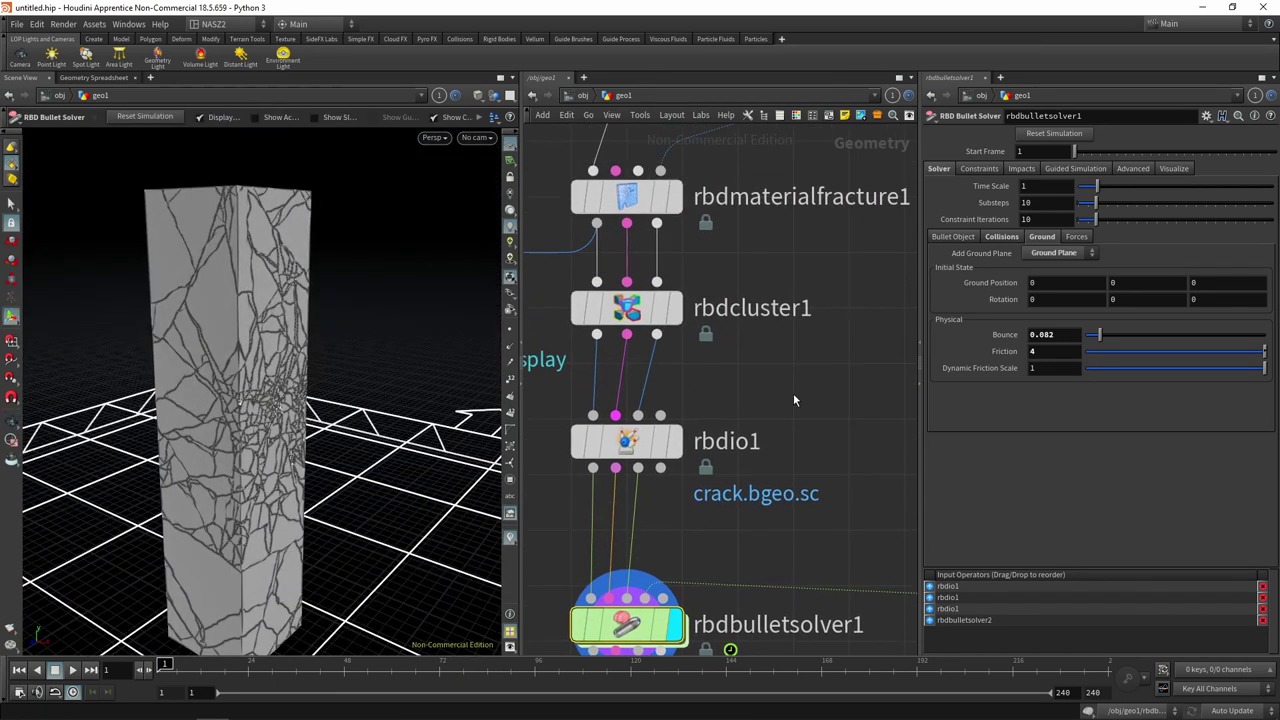
- Add a null1 node beside rbdmaterialfracture1 using the 'nul' search
{"action": "left_click", "coordinate": [627, 203]}
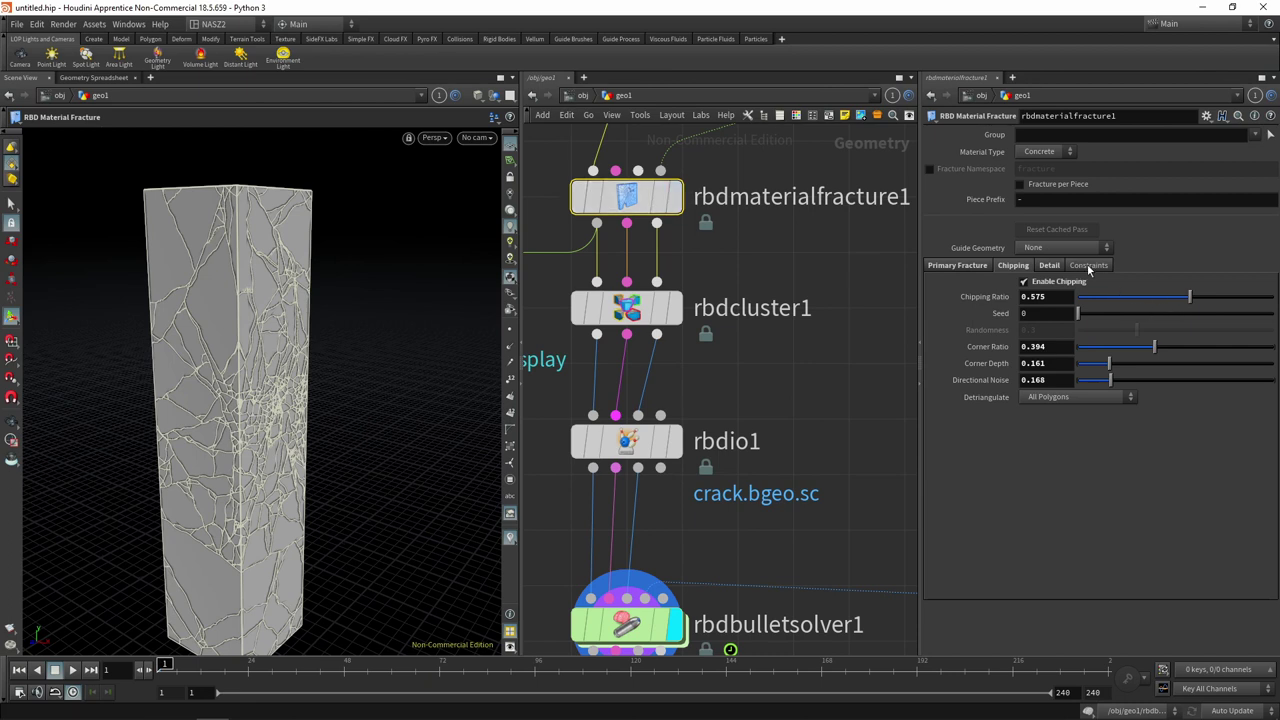
{"action": "middle_click_drag", "start_coordinate": [828, 273], "coordinate": [773, 290]}
{"action": "key", "text": "Tab"}
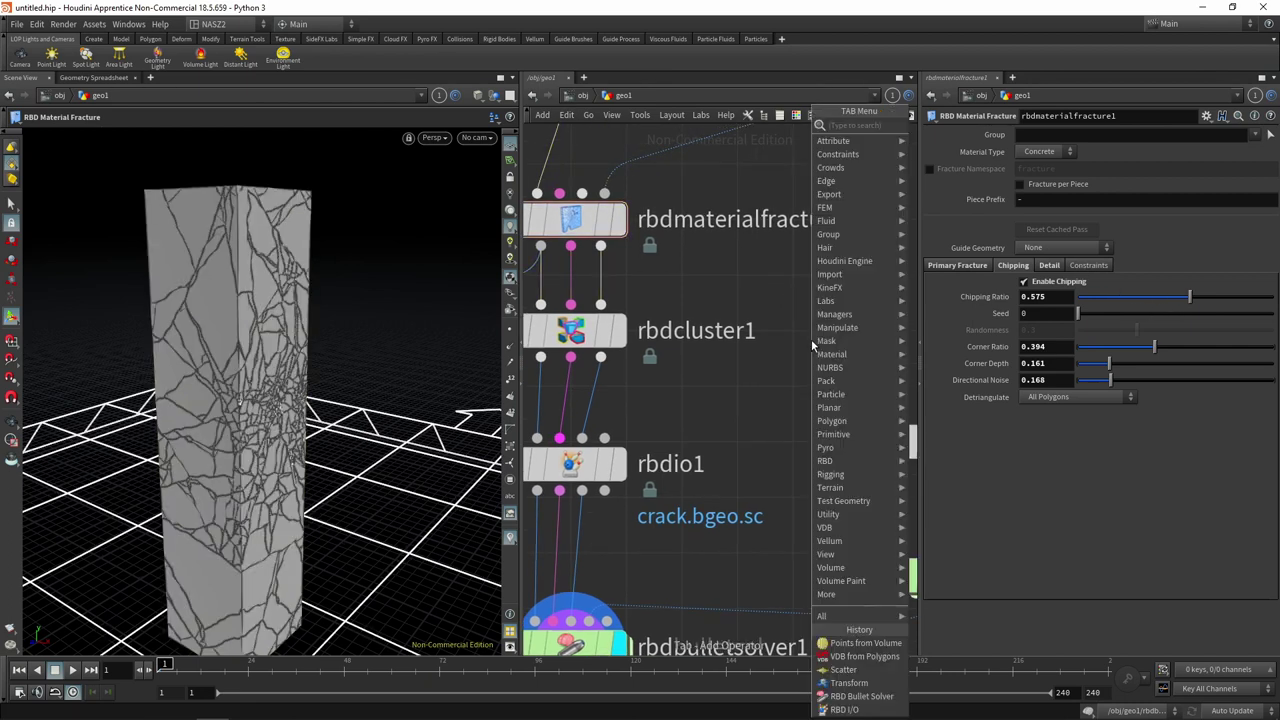
{"action": "type", "text": "nul"}
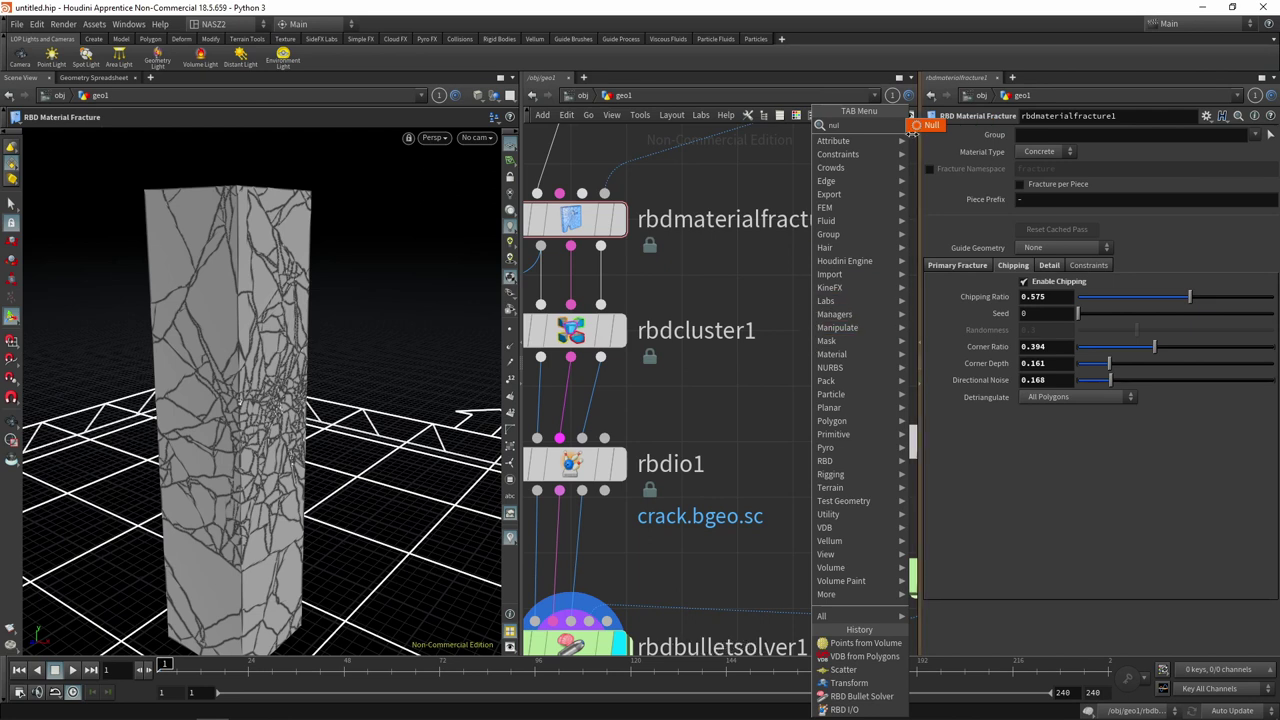
{"action": "left_click", "coordinate": [927, 127]}
{"action": "left_click", "coordinate": [810, 303]}
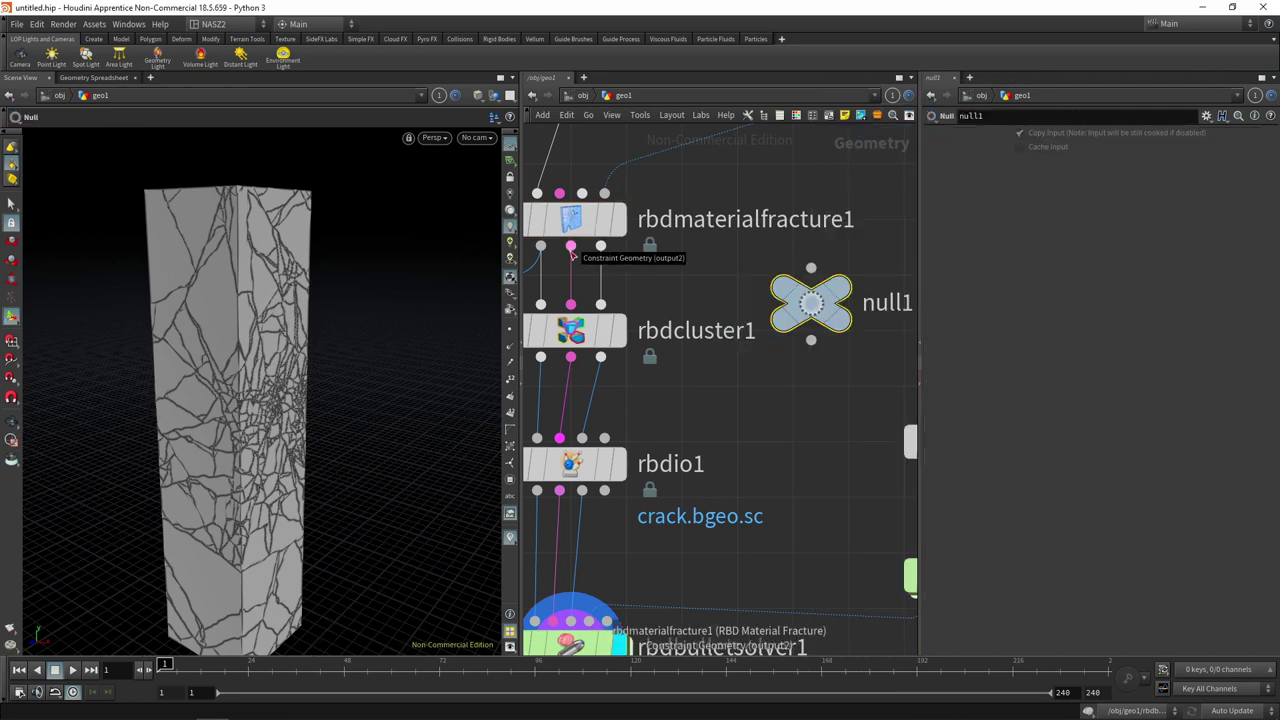
- Feed rbdmaterialfracture1's constraint geometry into null1, display and orbit it, then view the glue constraints
{"action": "left_click_drag", "start_coordinate": [600, 245], "coordinate": [811, 270]}
{"action": "left_click", "coordinate": [840, 302]}
{"action": "key", "text": "Escape"}
{"action": "mouse_move", "coordinate": [329, 362]}
{"action": "left_mouse_down"}
{"action": "mouse_move", "coordinate": [312, 323]}
{"action": "mouse_move", "coordinate": [370, 220]}
{"action": "left_mouse_up"}
{"action": "key", "text": "Escape"}
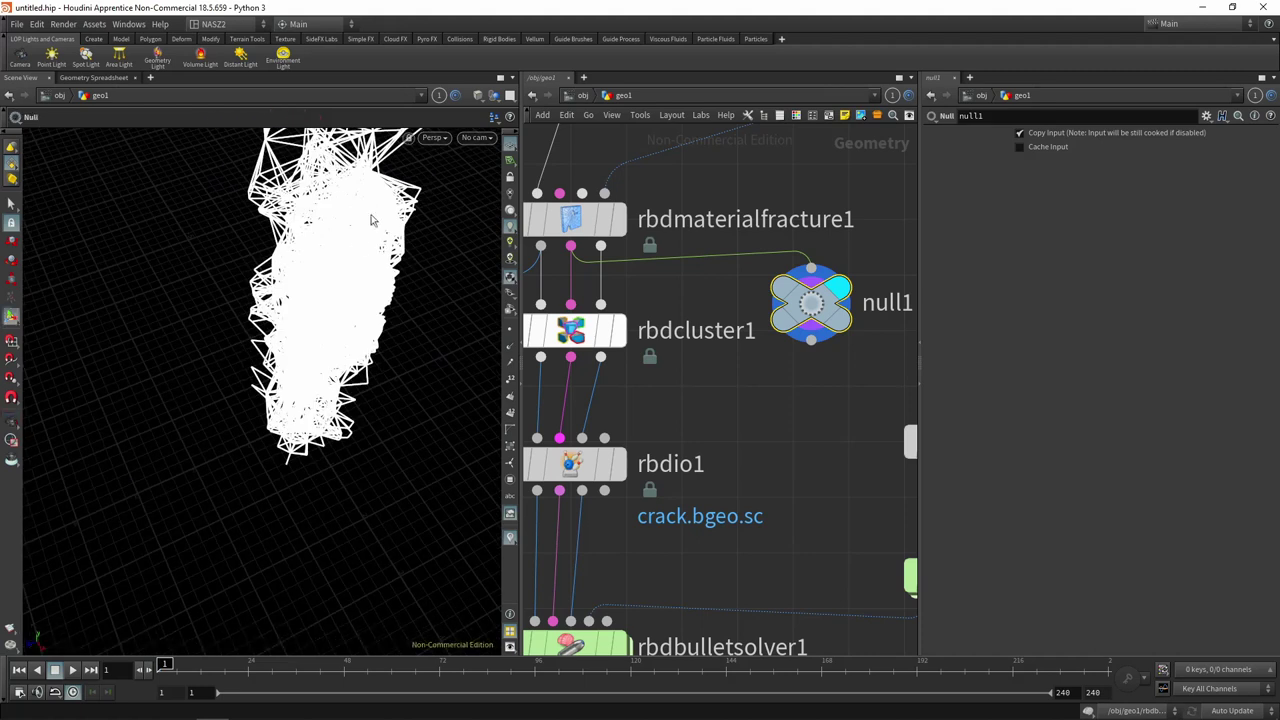
{"action": "left_click_drag", "start_coordinate": [390, 234], "coordinate": [391, 423]}
{"action": "left_click", "coordinate": [575, 232]}
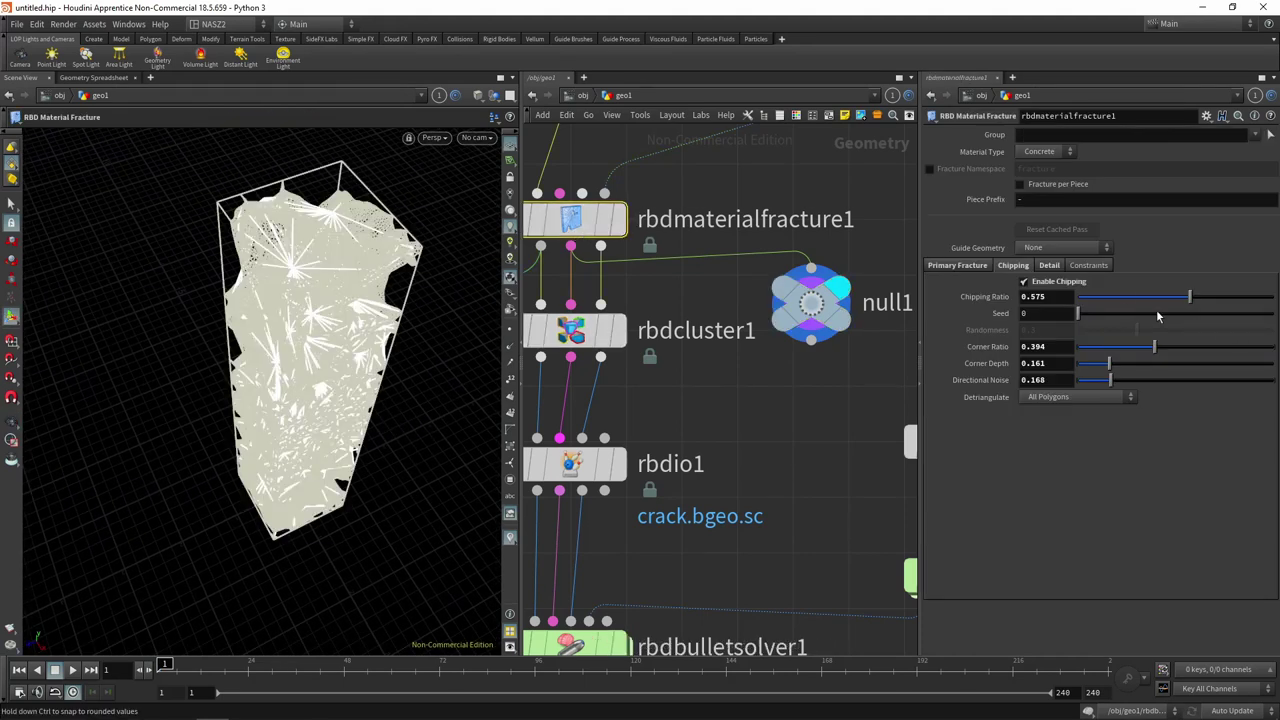
{"action": "left_click", "coordinate": [1104, 266]}
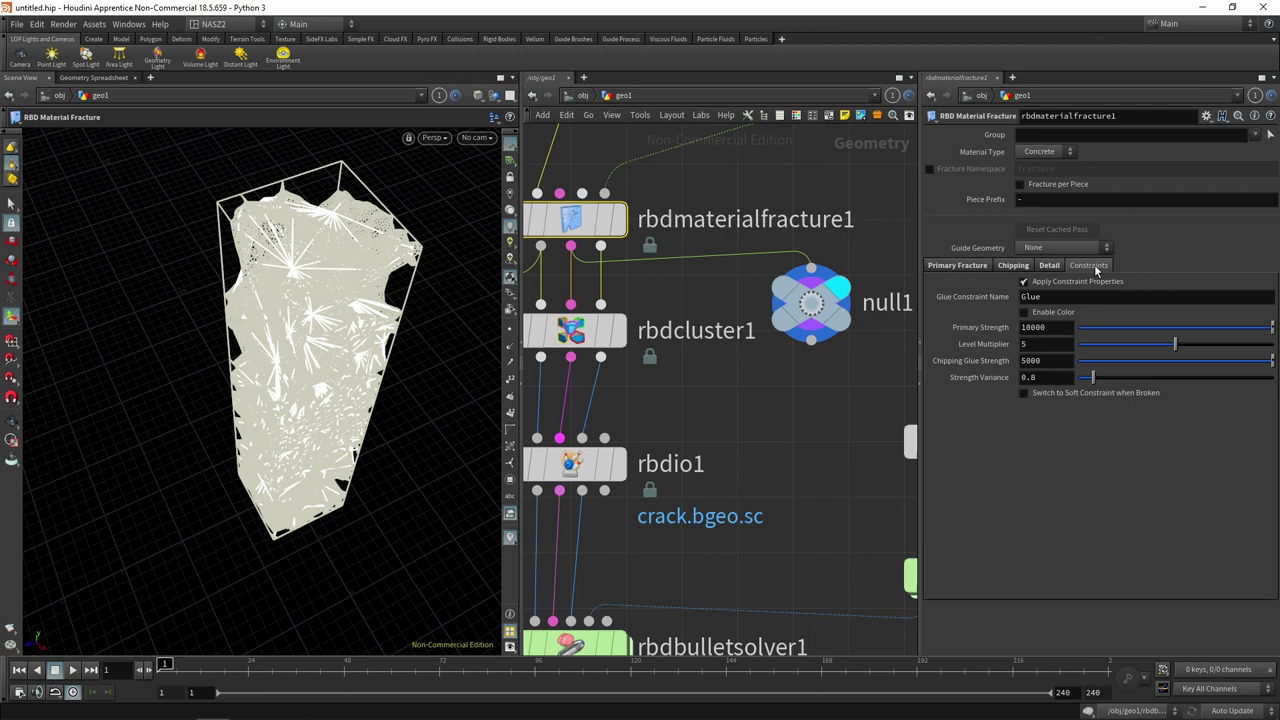
- Move null1 below rbdbulletsolver1, wire it to the solver's output and display it
{"action": "left_click", "coordinate": [1049, 327]}
{"action": "middle_click_drag", "start_coordinate": [816, 422], "coordinate": [830, 287]}
{"action": "scroll", "coordinate": [828, 289], "scroll_direction": "down", "scroll_amount": 3}
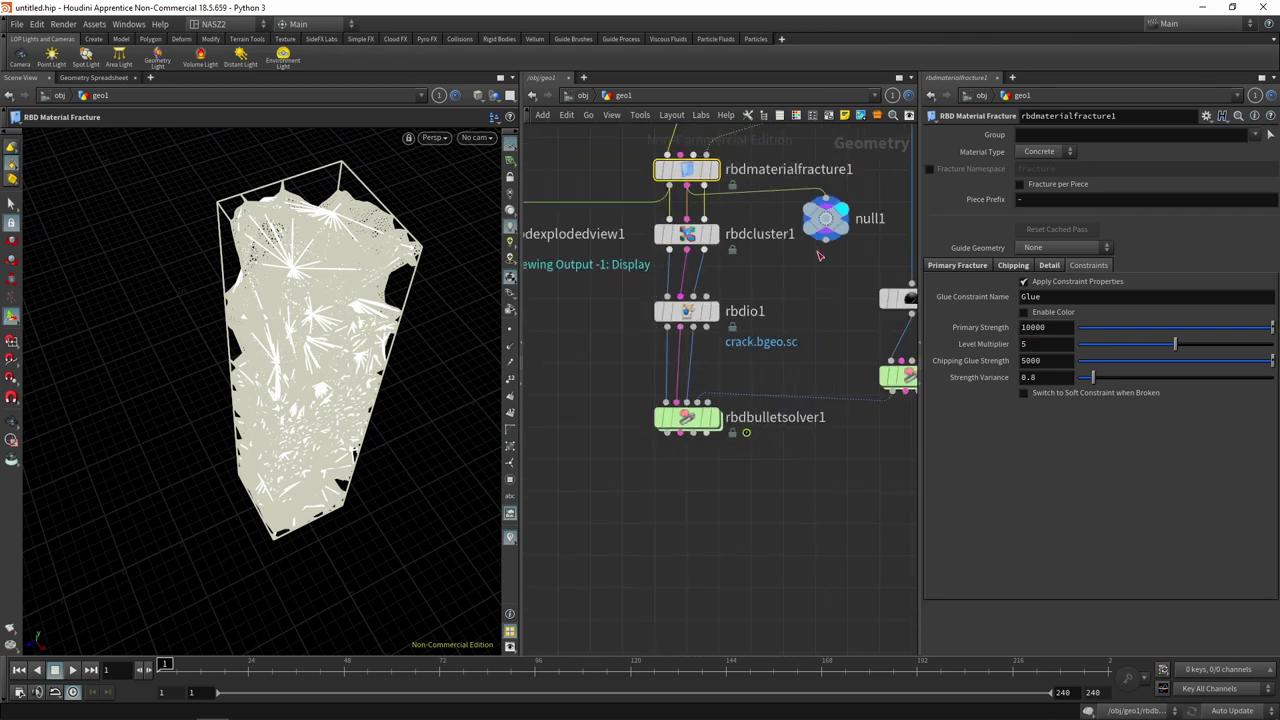
{"action": "mouse_move", "coordinate": [818, 256]}
{"action": "left_mouse_down"}
{"action": "mouse_move", "coordinate": [815, 485]}
{"action": "mouse_move", "coordinate": [683, 437]}
{"action": "left_mouse_up"}
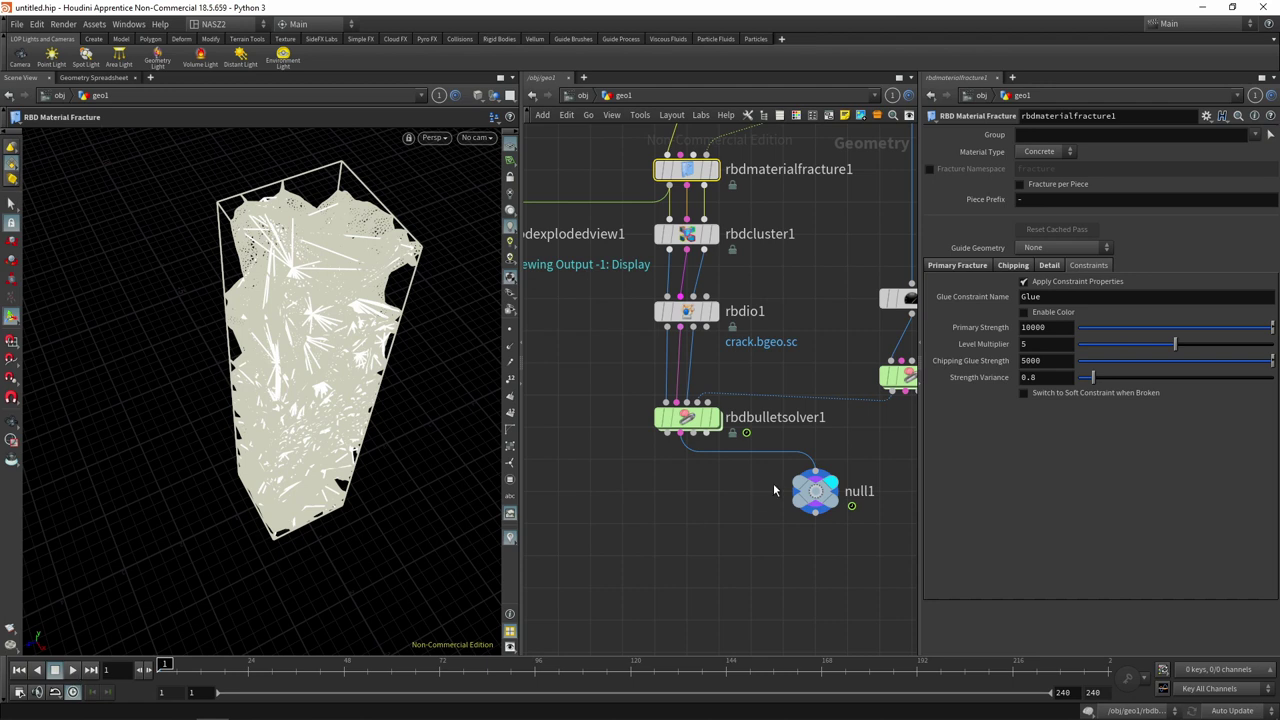
{"action": "left_click", "coordinate": [818, 490]}
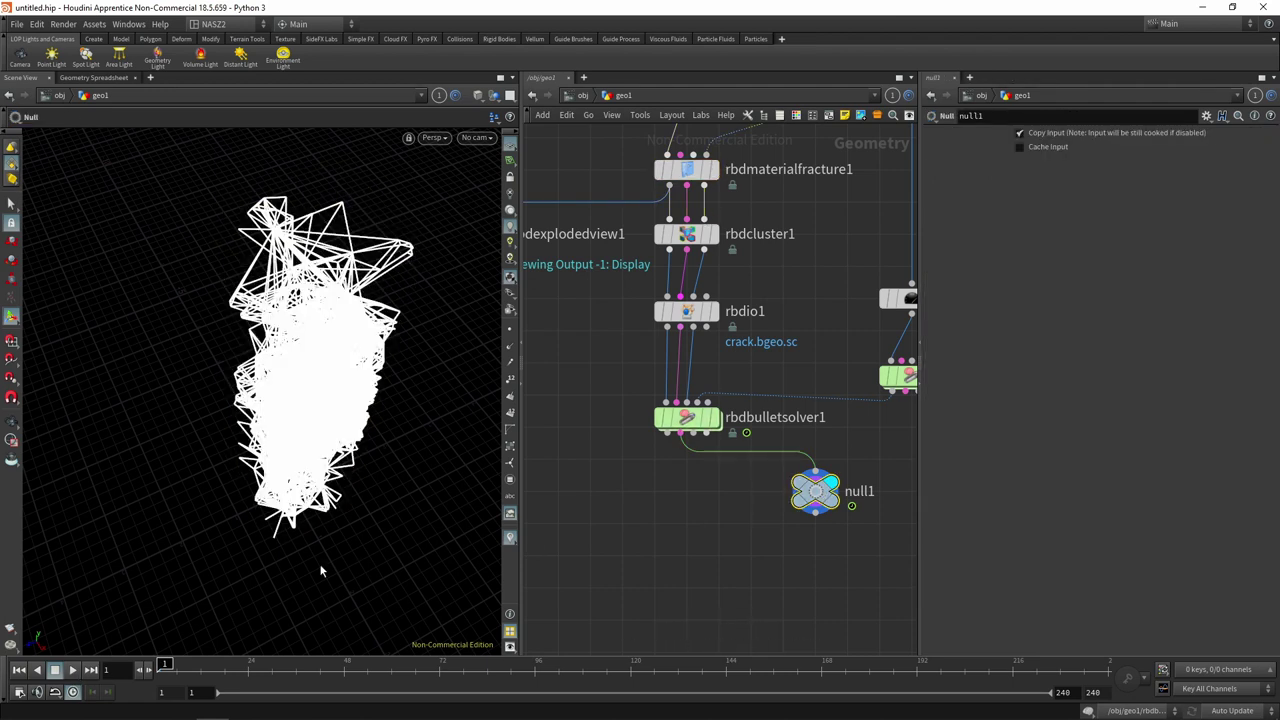
- Play the constraint-network preview, then return to frame 1 and reselect rbdmaterialfracture1
{"action": "left_click", "coordinate": [72, 672]}
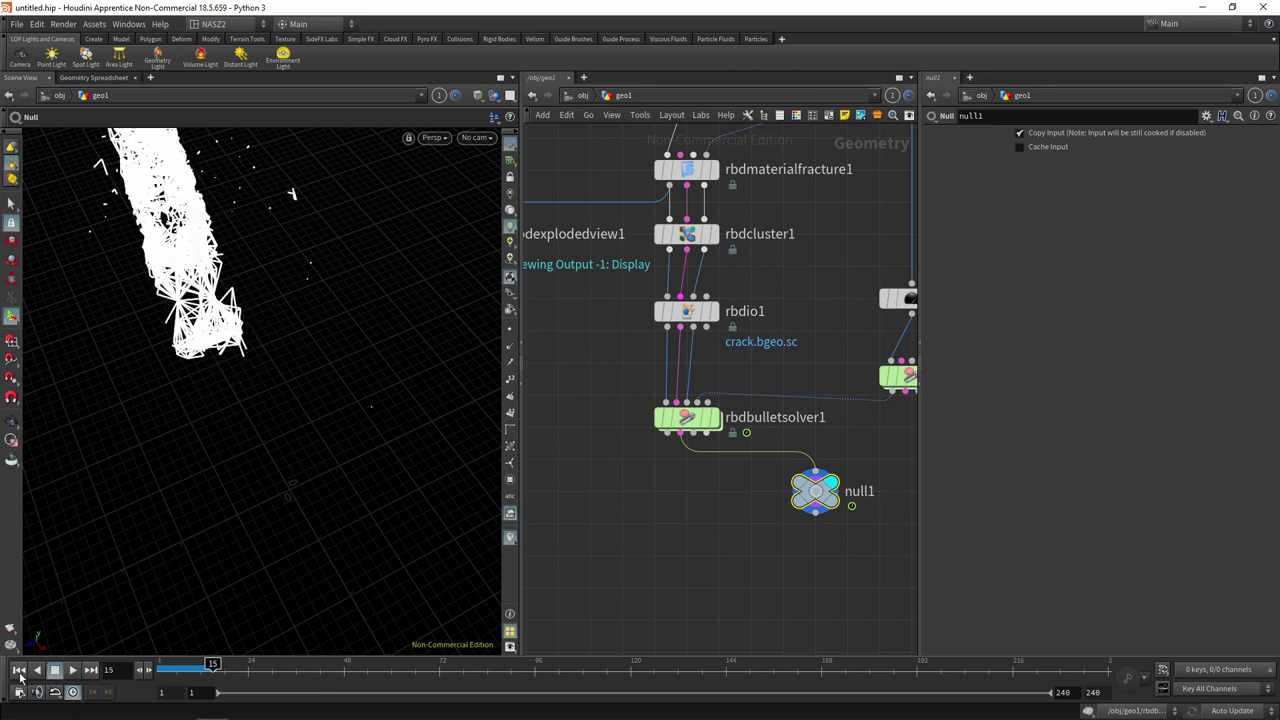
{"action": "key", "text": "ctrl+Up"}
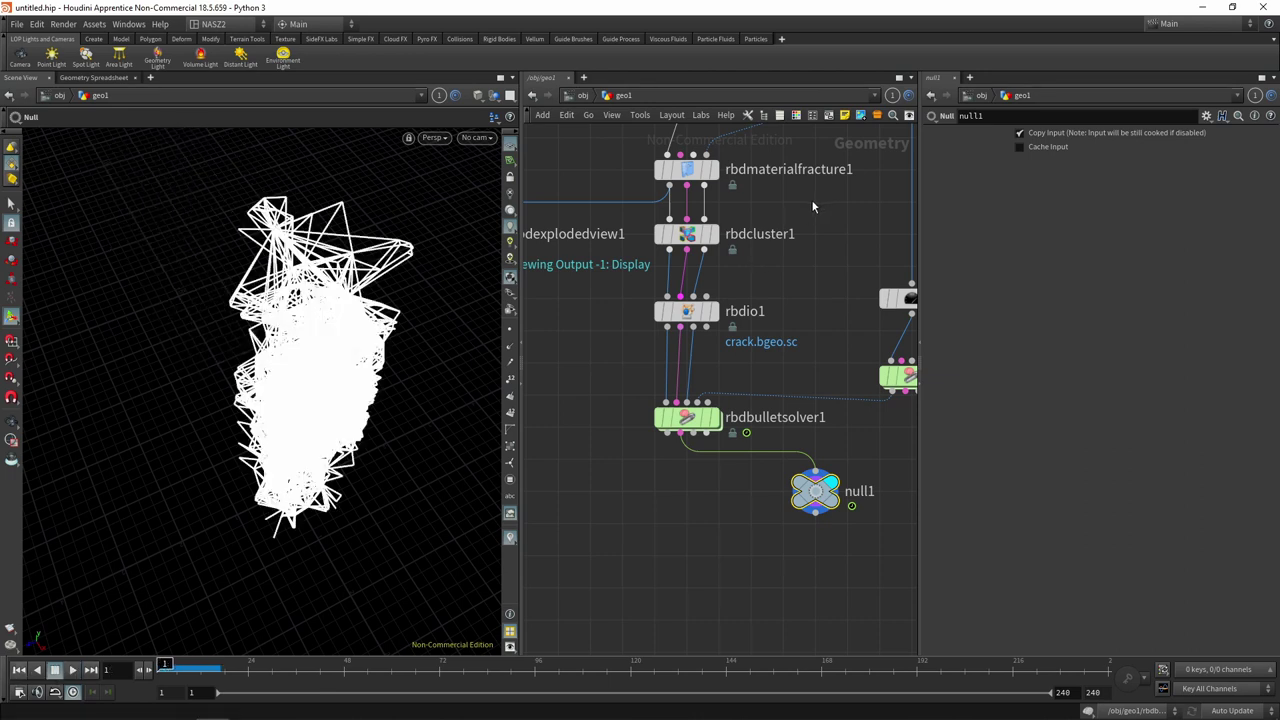
{"action": "left_click", "coordinate": [692, 172]}
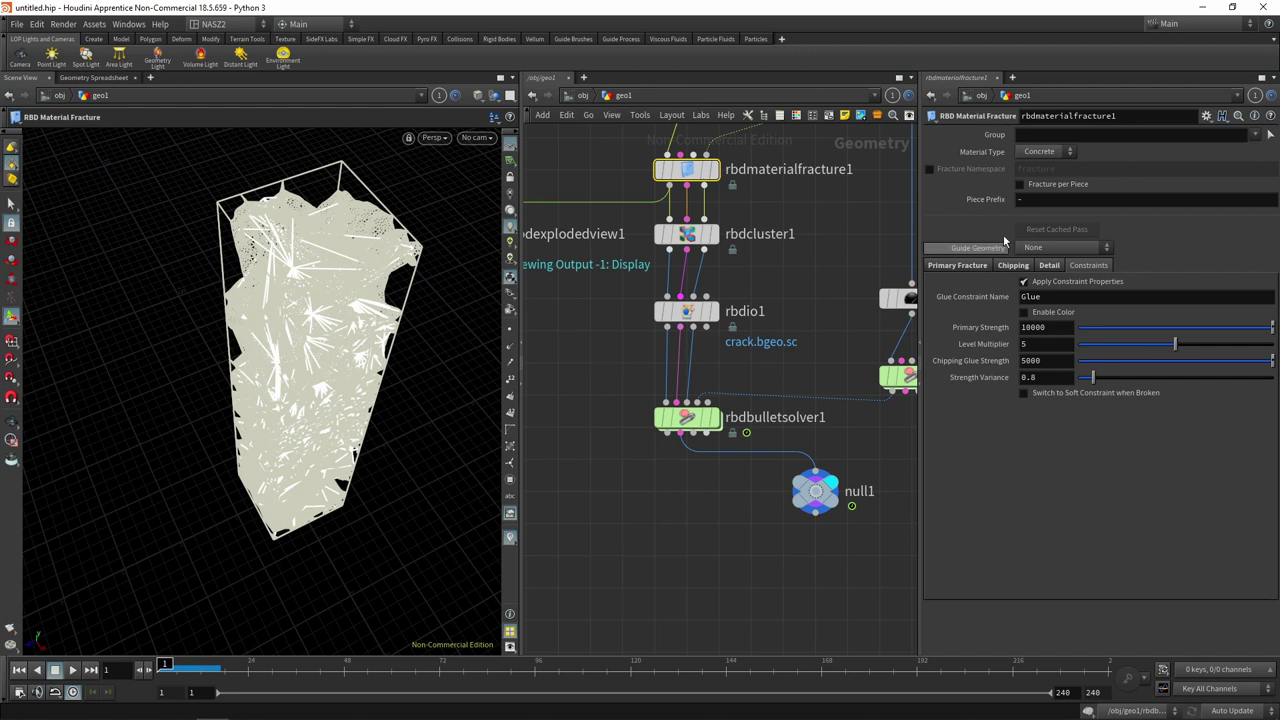
- Set the glue Primary Strength and Chipping Glue Strength both to 500
{"action": "left_click", "coordinate": [1037, 327]}
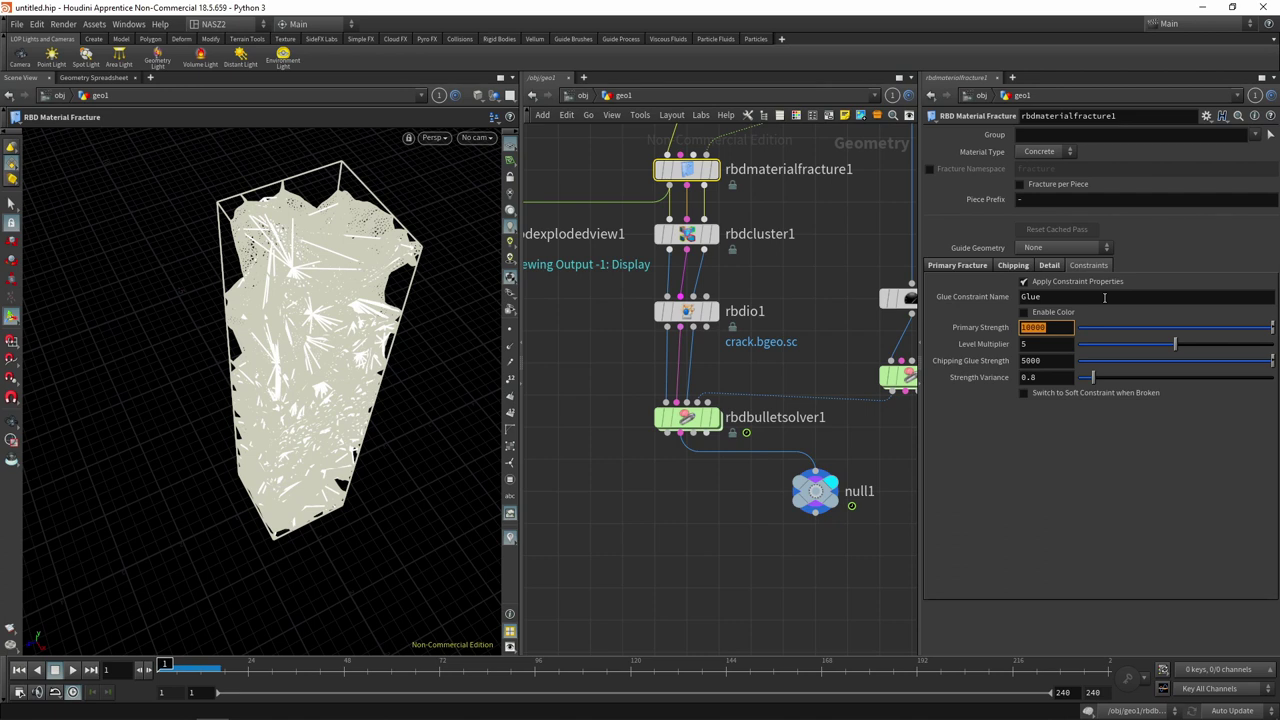
{"action": "type", "text": "500"}
{"action": "key", "text": "Return"}
{"action": "double_click", "coordinate": [1017, 360]}
{"action": "type", "text": "500"}
{"action": "key", "text": "Return"}
- Re-save rbdio1's fracture cache to disk, then display and play rbdbulletsolver1's simulation
{"action": "left_click", "coordinate": [686, 311]}
{"action": "left_click", "coordinate": [960, 236]}
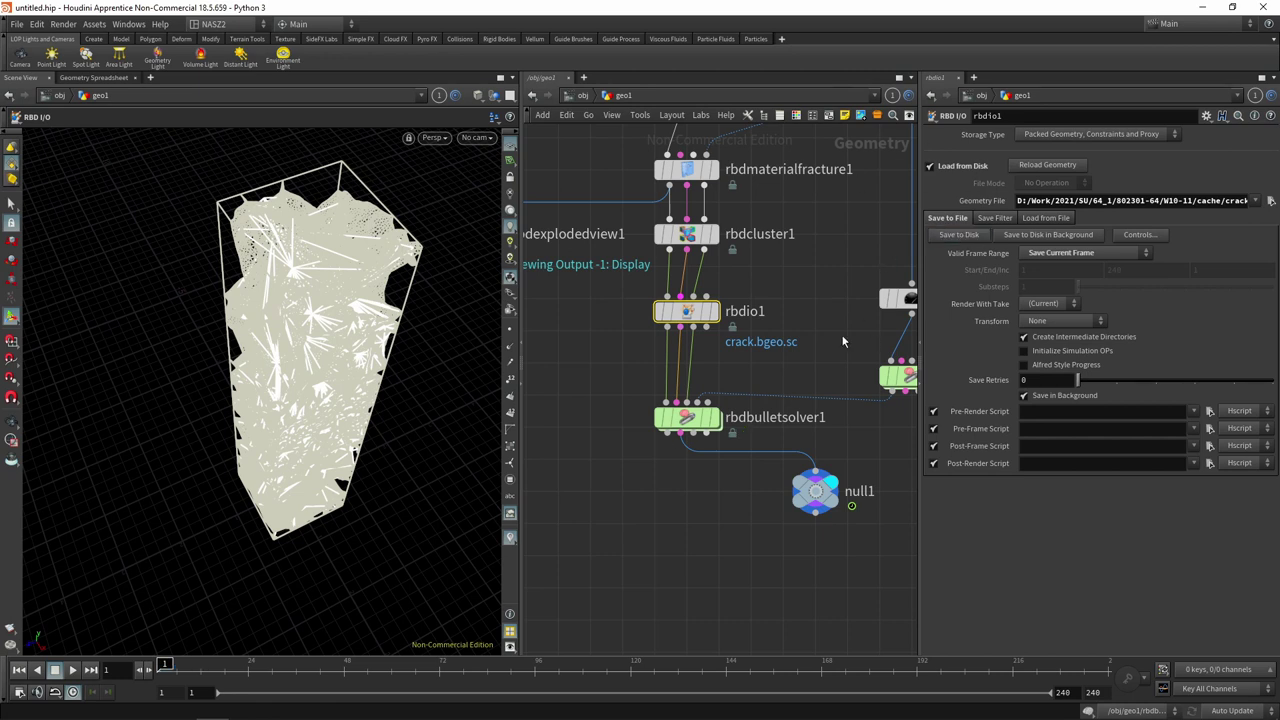
{"action": "left_click", "coordinate": [686, 418]}
{"action": "left_click", "coordinate": [74, 671]}
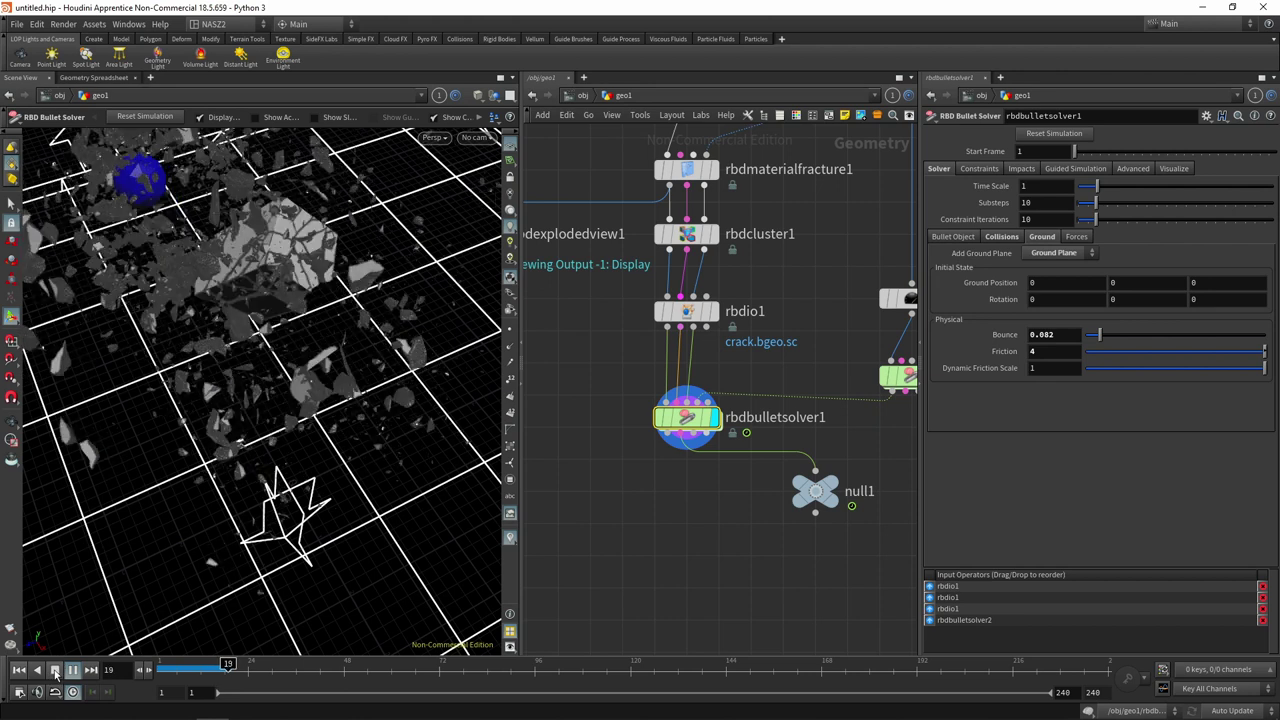
{"action": "key", "text": "Escape"}
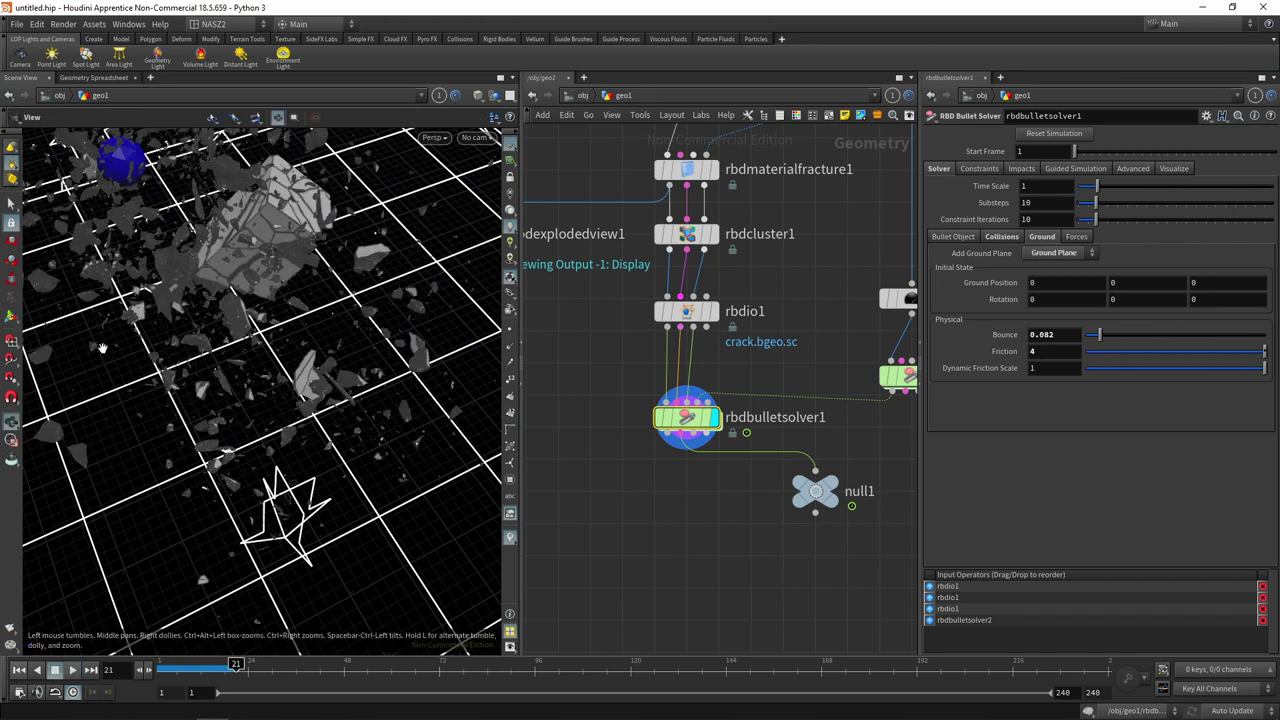
{"action": "mouse_move", "coordinate": [127, 397]}
{"action": "left_mouse_down"}
{"action": "mouse_move", "coordinate": [178, 413]}
{"action": "mouse_move", "coordinate": [345, 406]}
{"action": "left_mouse_up"}
{"action": "key", "text": "Return"}
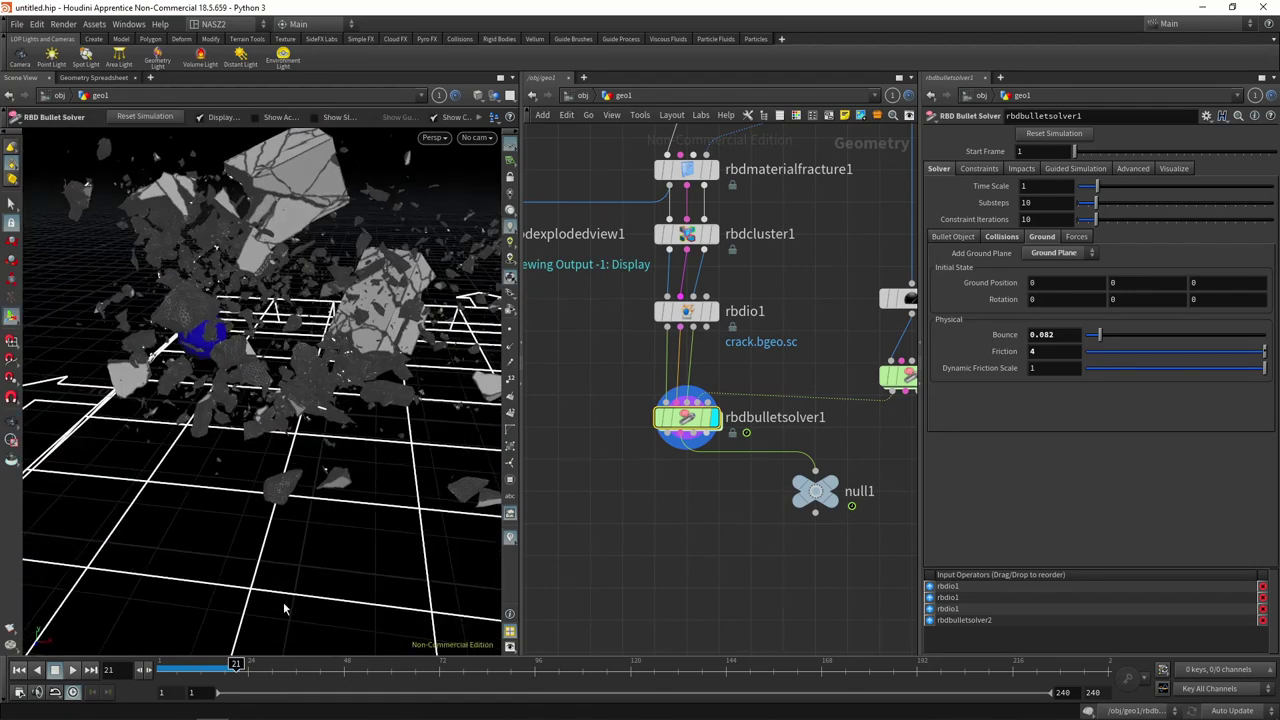
{"action": "left_click_drag", "start_coordinate": [214, 665], "coordinate": [197, 666]}
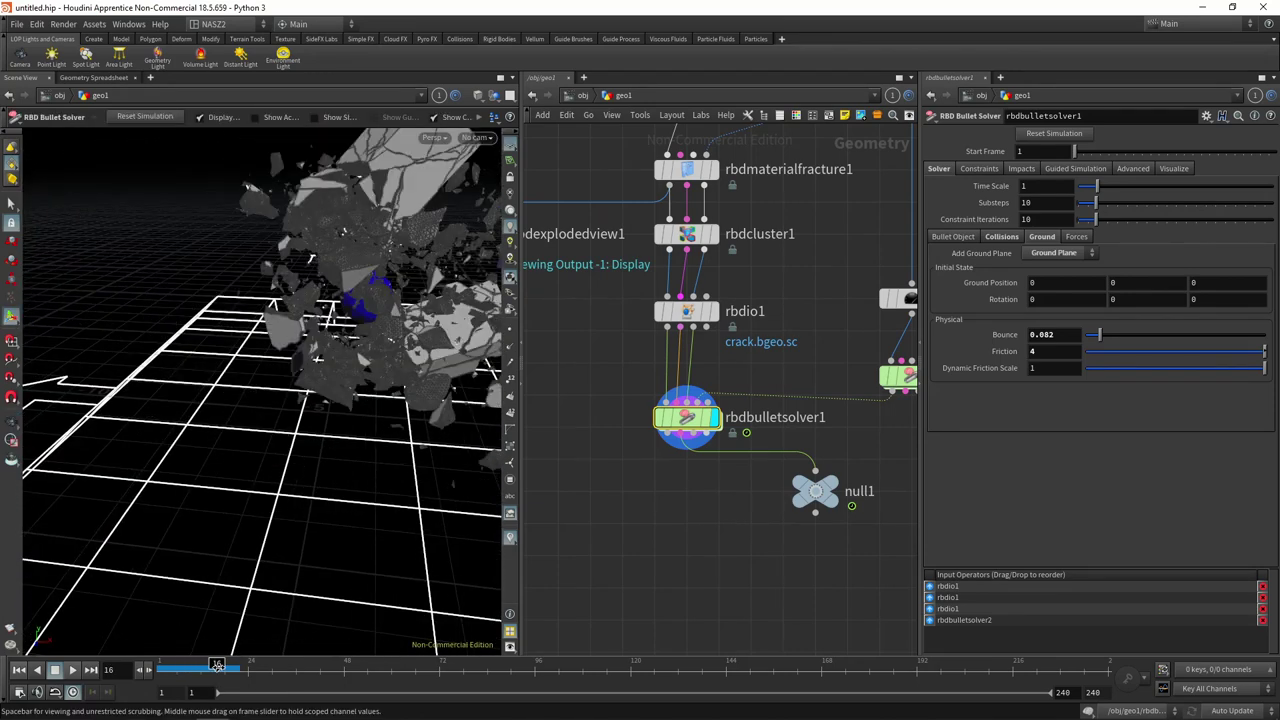
{"action": "left_click_drag", "start_coordinate": [183, 663], "coordinate": [190, 663]}
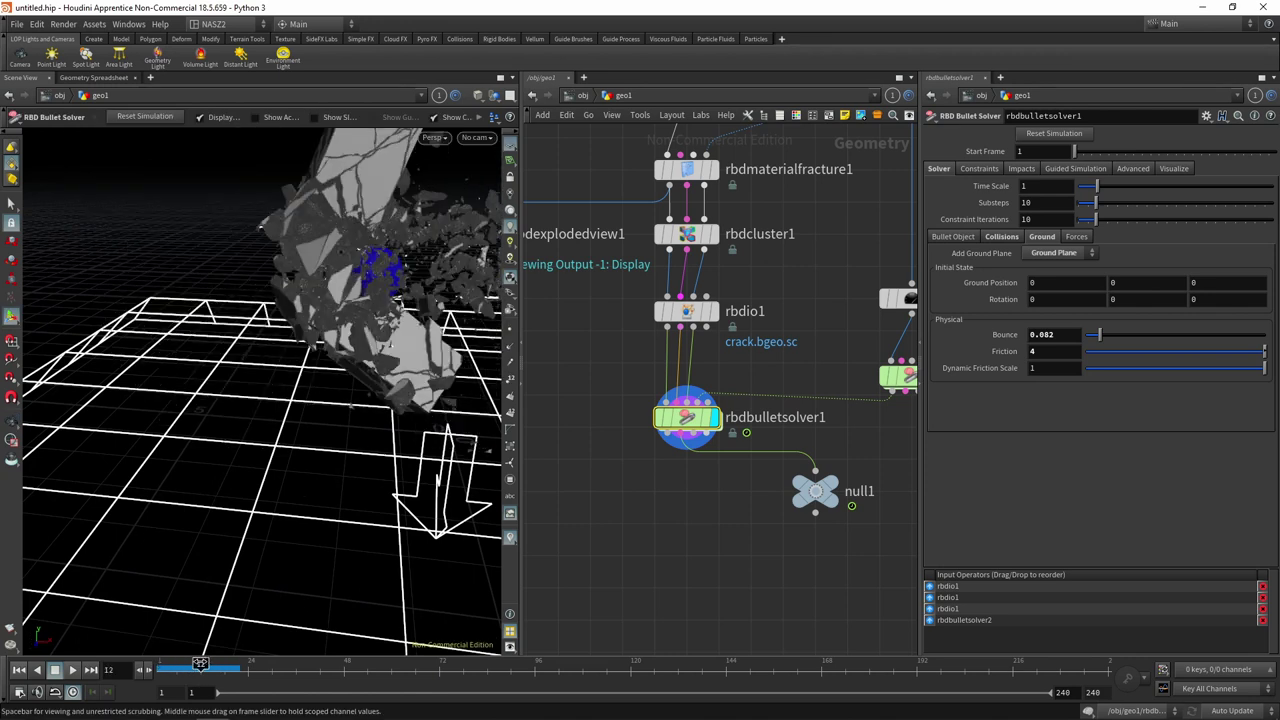
{"action": "left_click_drag", "start_coordinate": [190, 663], "coordinate": [164, 665]}
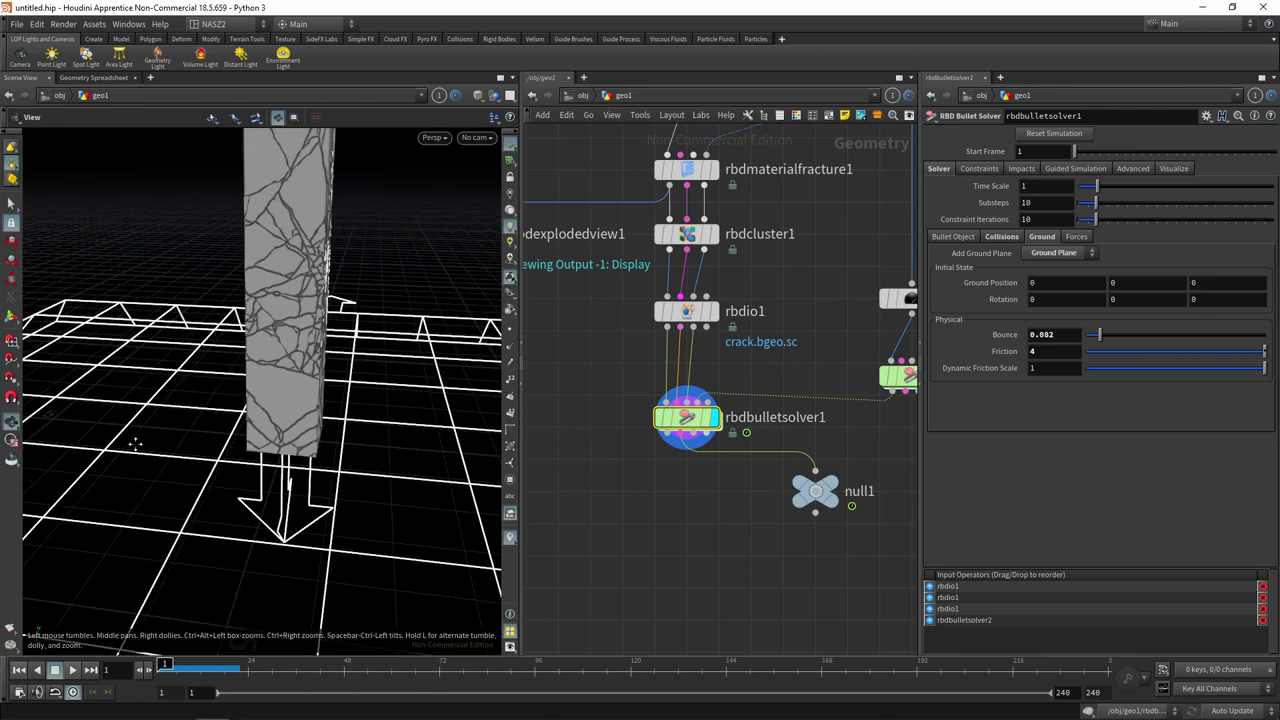
{"action": "key", "text": "h"}
{"action": "left_click_drag", "start_coordinate": [181, 675], "coordinate": [168, 664]}
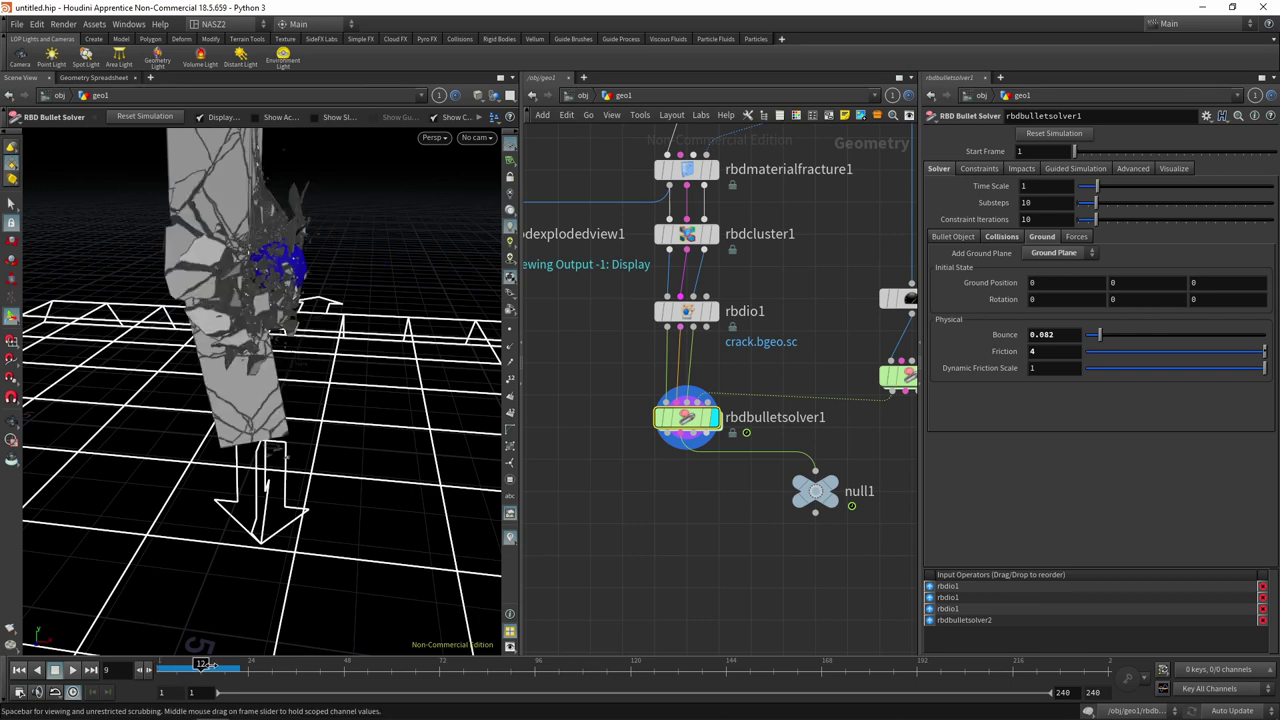
{"action": "left_click_drag", "start_coordinate": [168, 664], "coordinate": [208, 662]}
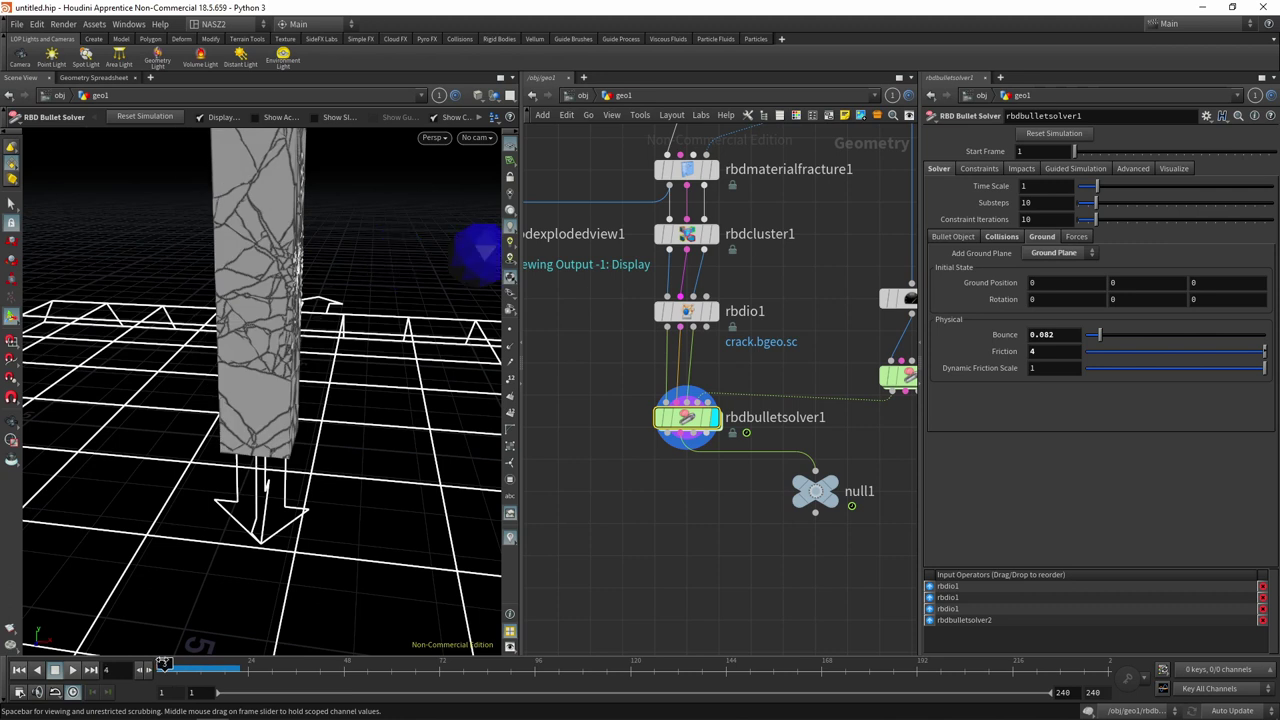